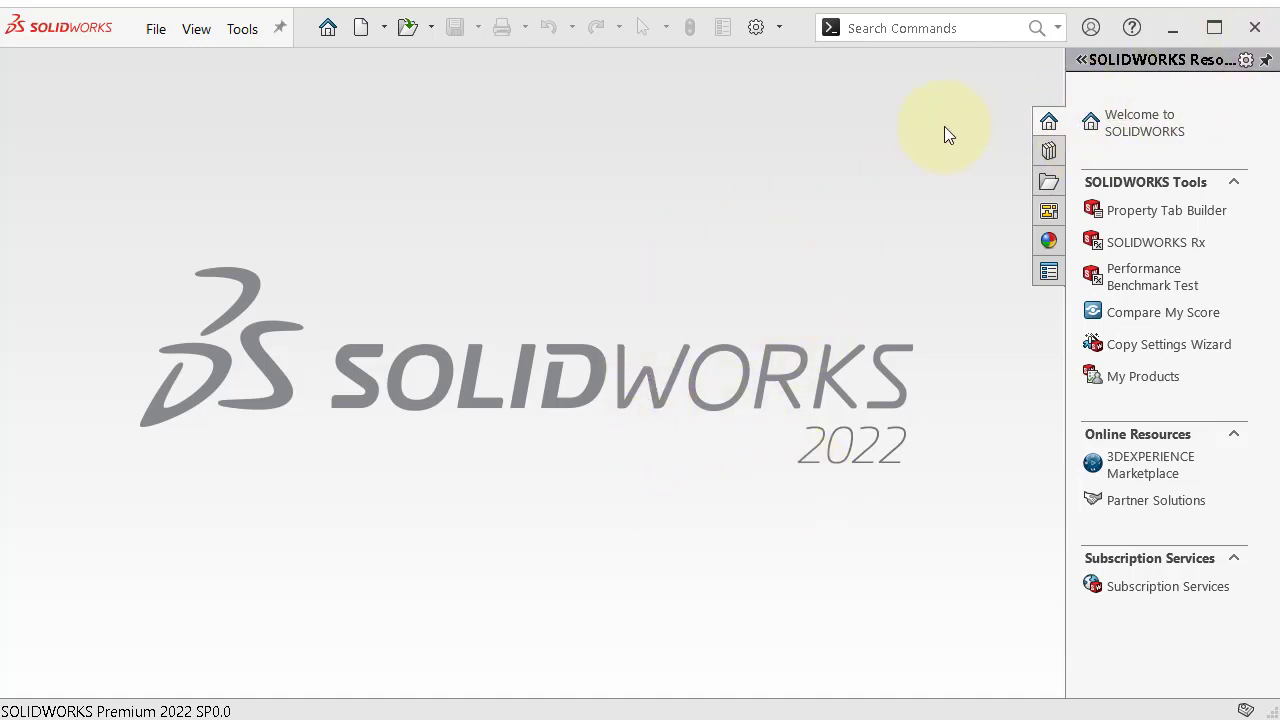
Unpin the SOLIDWORKS Resources task pane so it auto-hides off the start screen
{"action": "left_click", "coordinate": [1267, 62]}
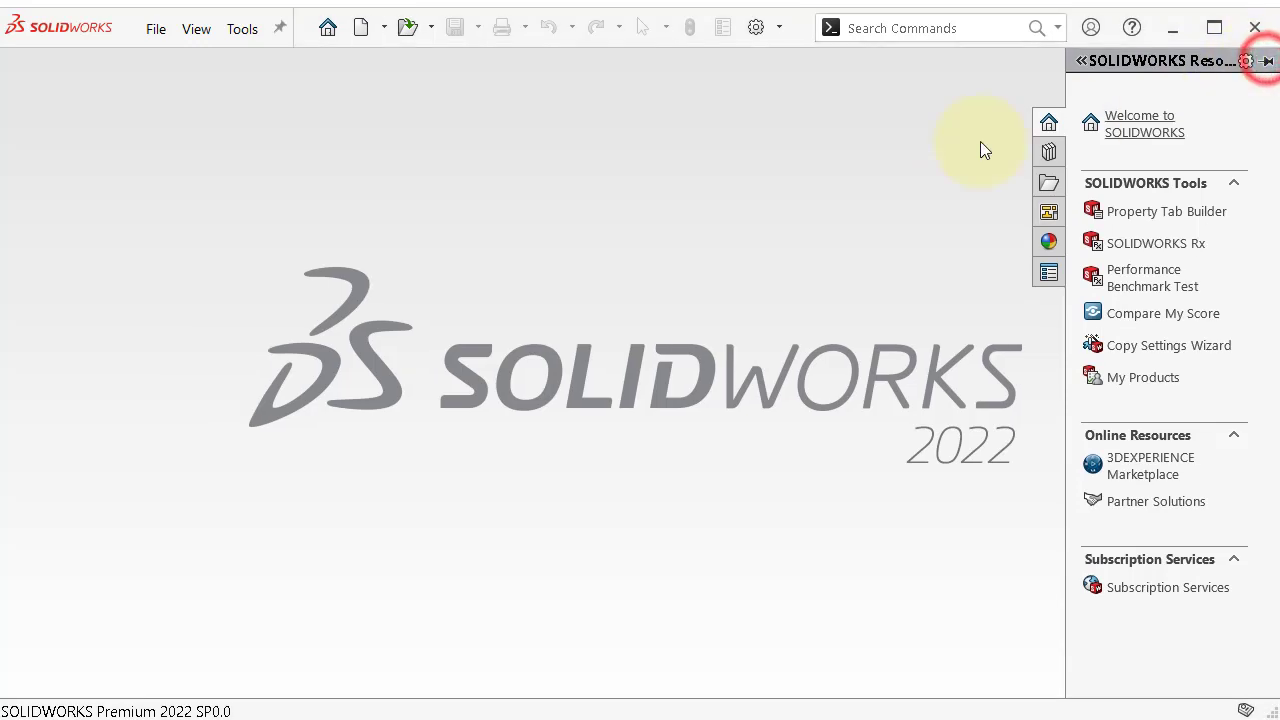
{"action": "left_click", "coordinate": [934, 113]}
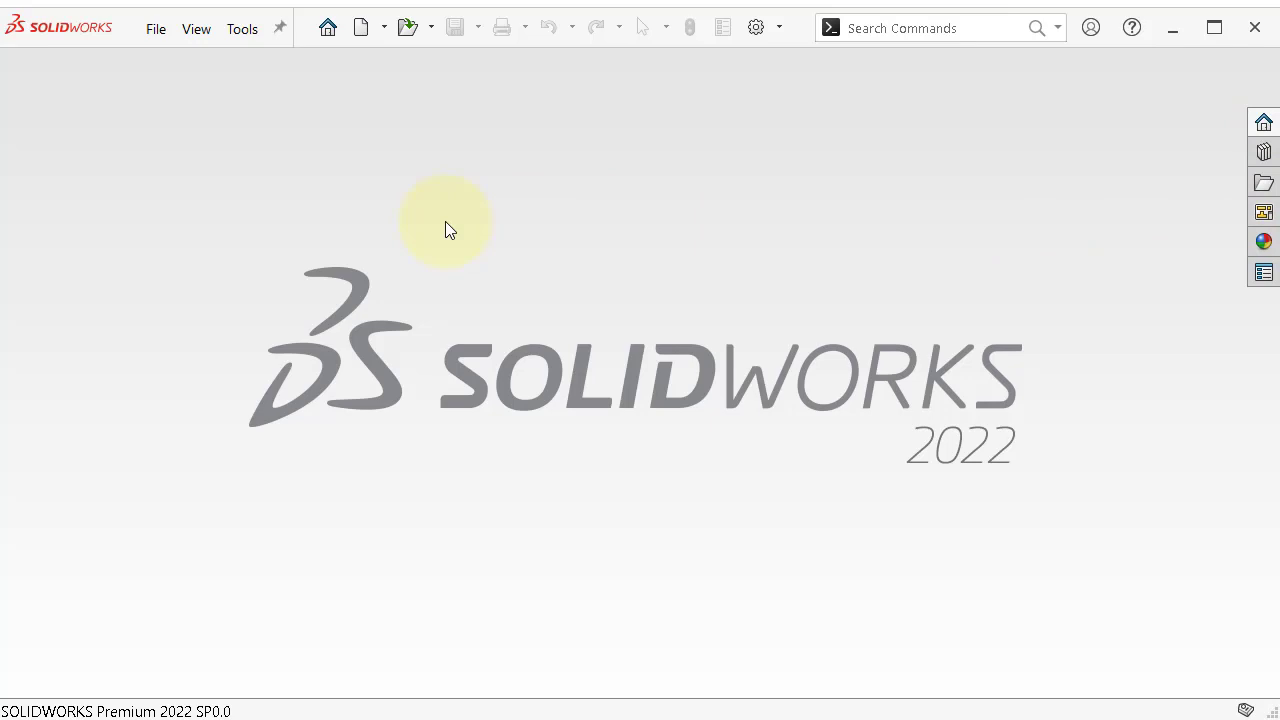
Create a new part document from the Part template
{"action": "left_click", "coordinate": [361, 30]}
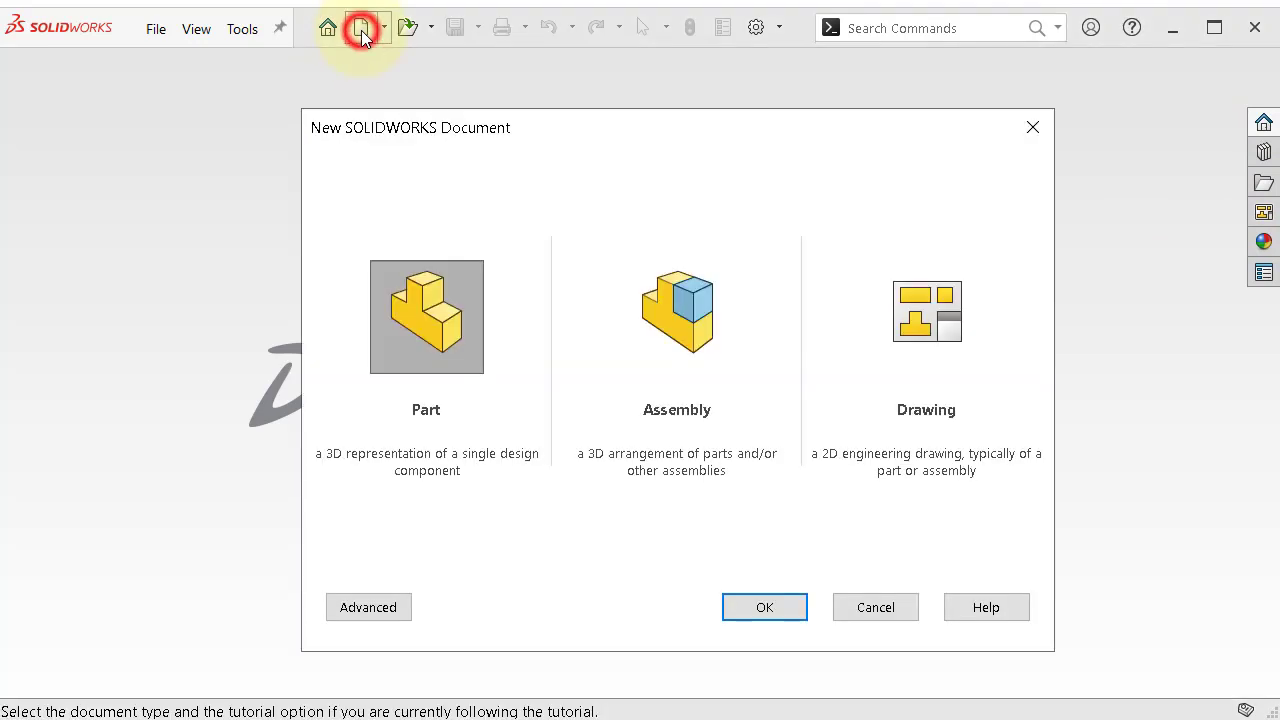
{"action": "left_click", "coordinate": [425, 340]}
{"action": "left_click", "coordinate": [770, 607]}
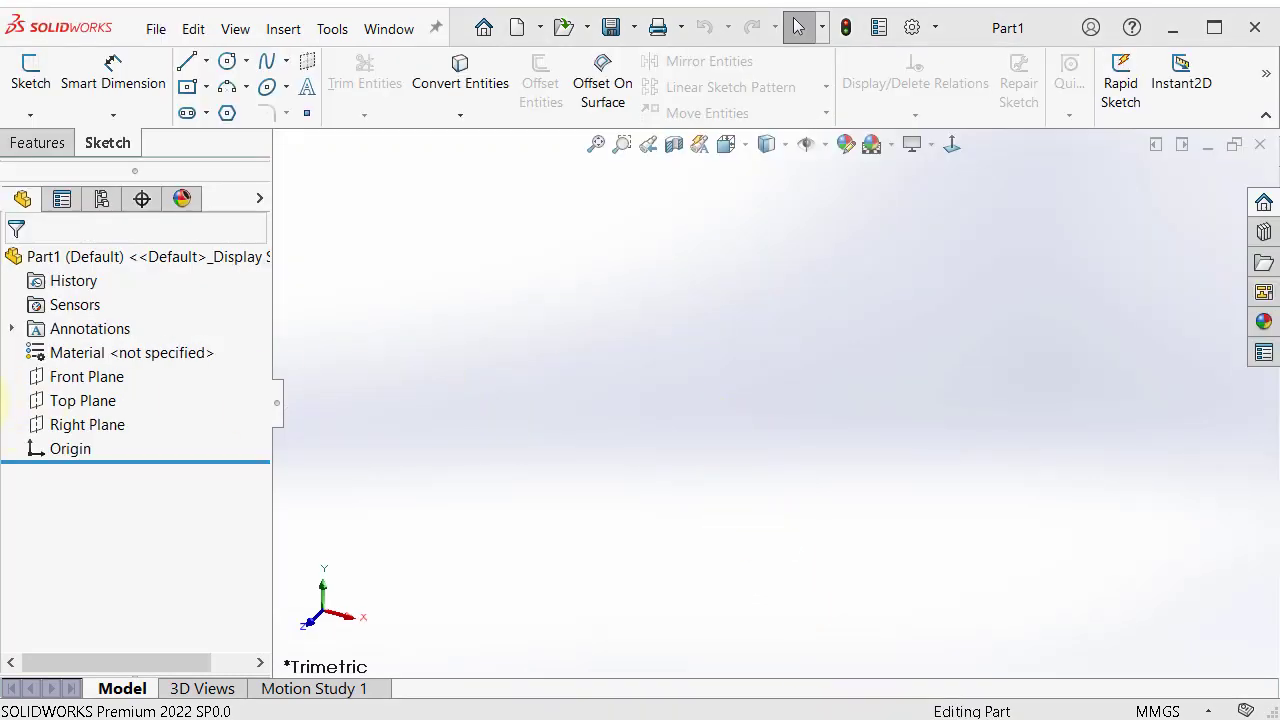
Start a new sketch, Sketch1, on Part1's Top Plane
{"action": "left_click", "coordinate": [83, 408]}
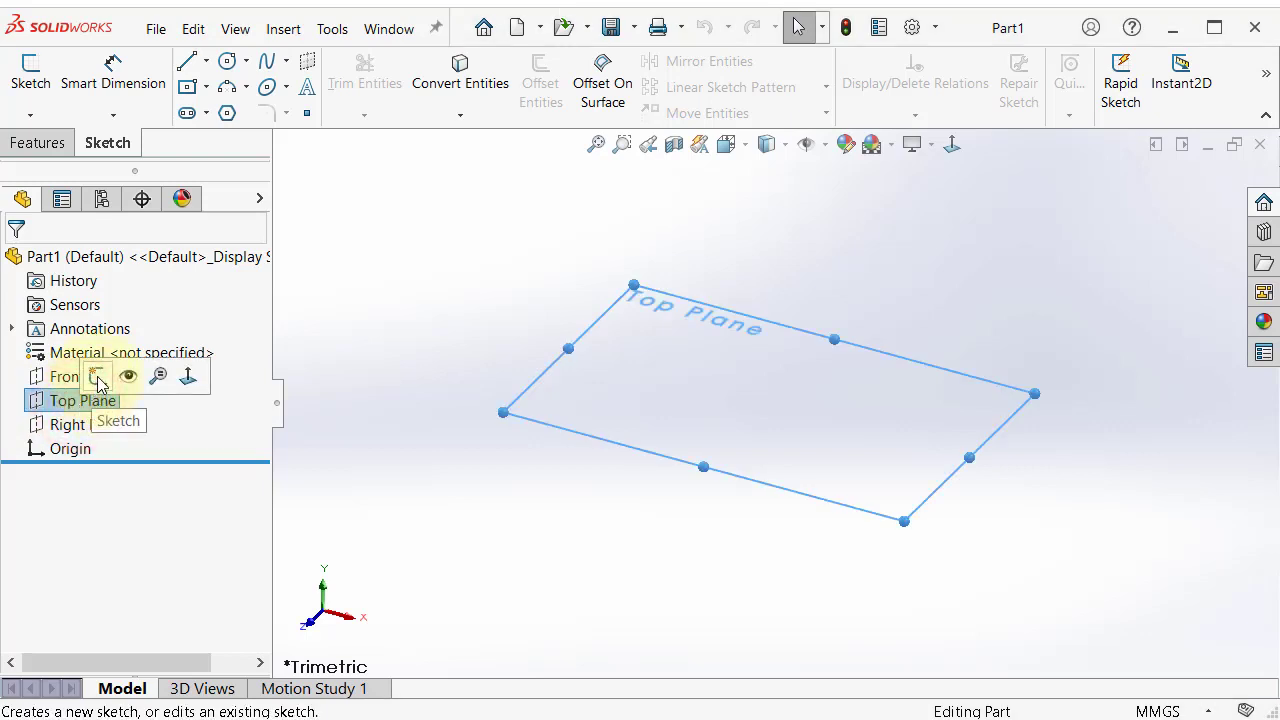
{"action": "left_click", "coordinate": [97, 376]}
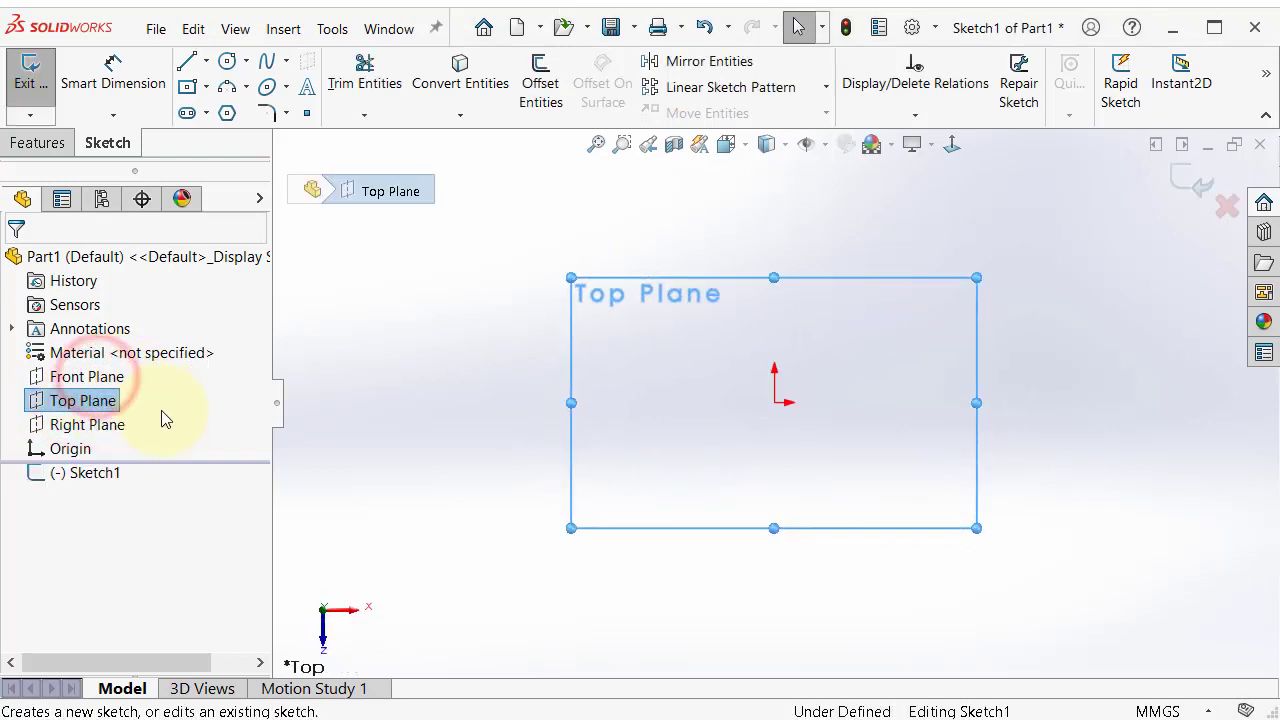
{"action": "left_click", "coordinate": [207, 63]}
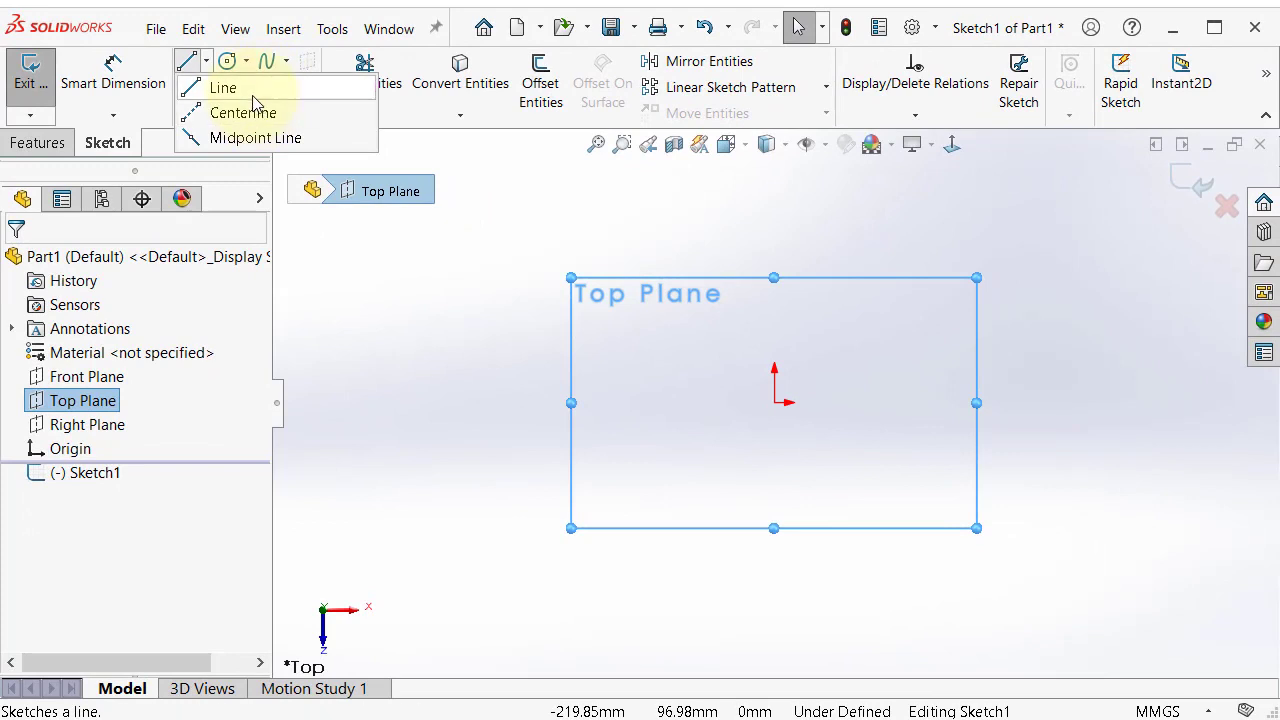
Sketch a horizontal line running across the origin
{"action": "left_click", "coordinate": [397, 150]}
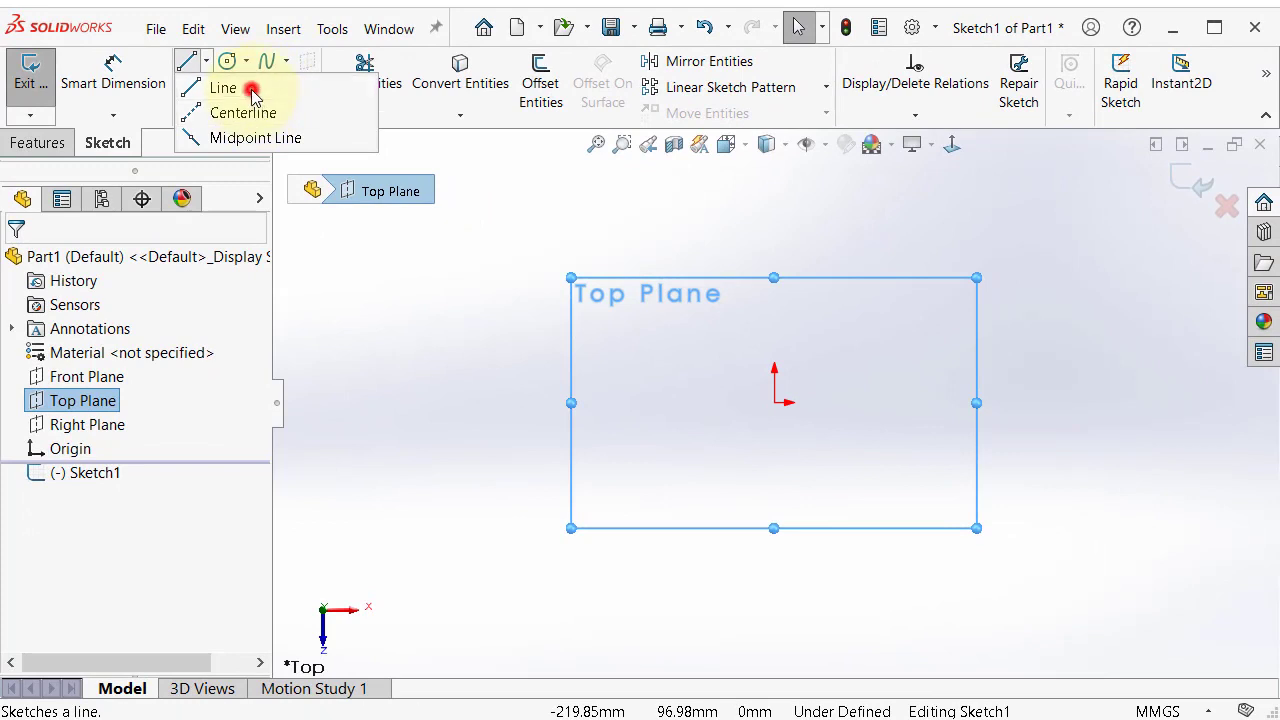
{"action": "scroll", "coordinate": [663, 383], "scroll_direction": "down", "scroll_amount": 3}
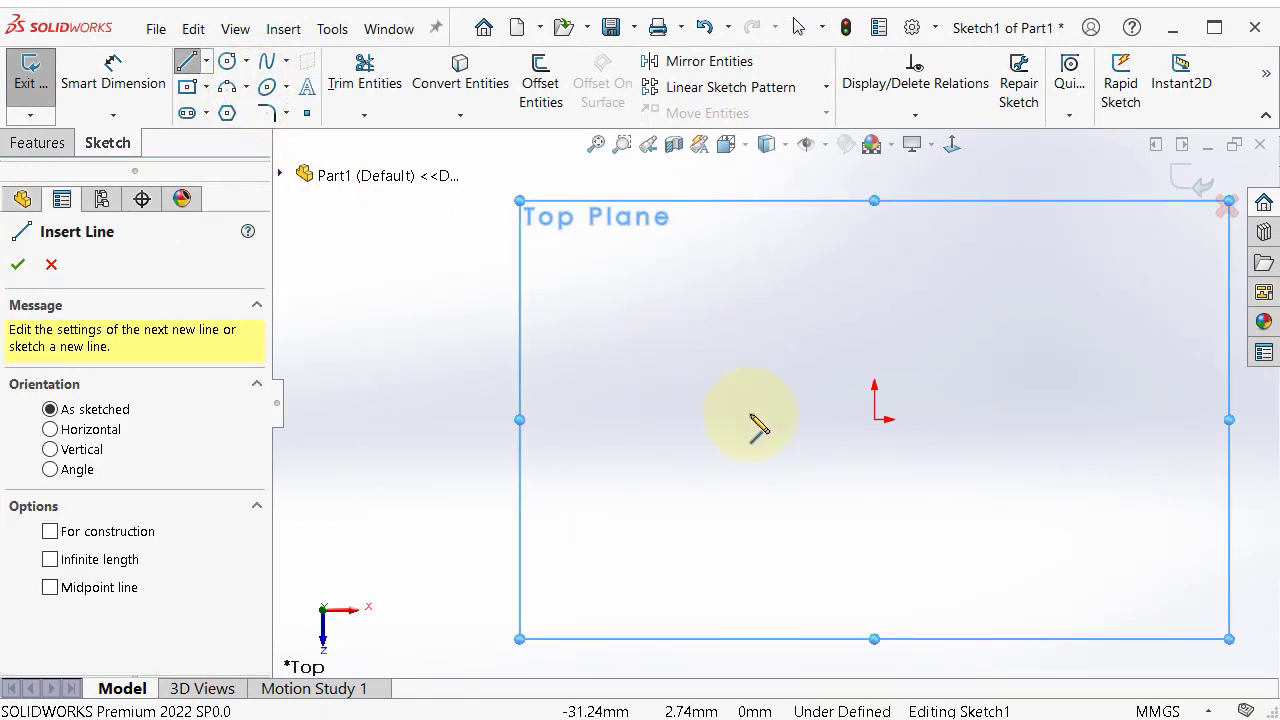
{"action": "left_click", "coordinate": [707, 420]}
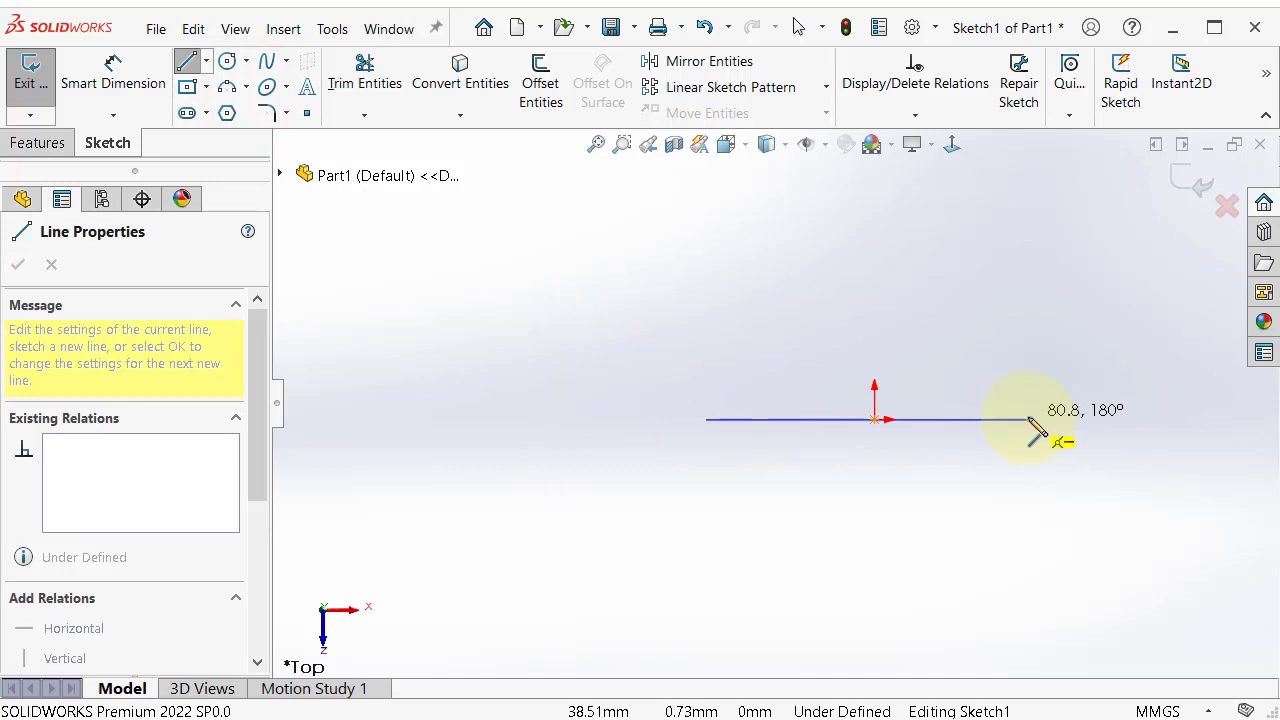
{"action": "left_click", "coordinate": [1030, 419]}
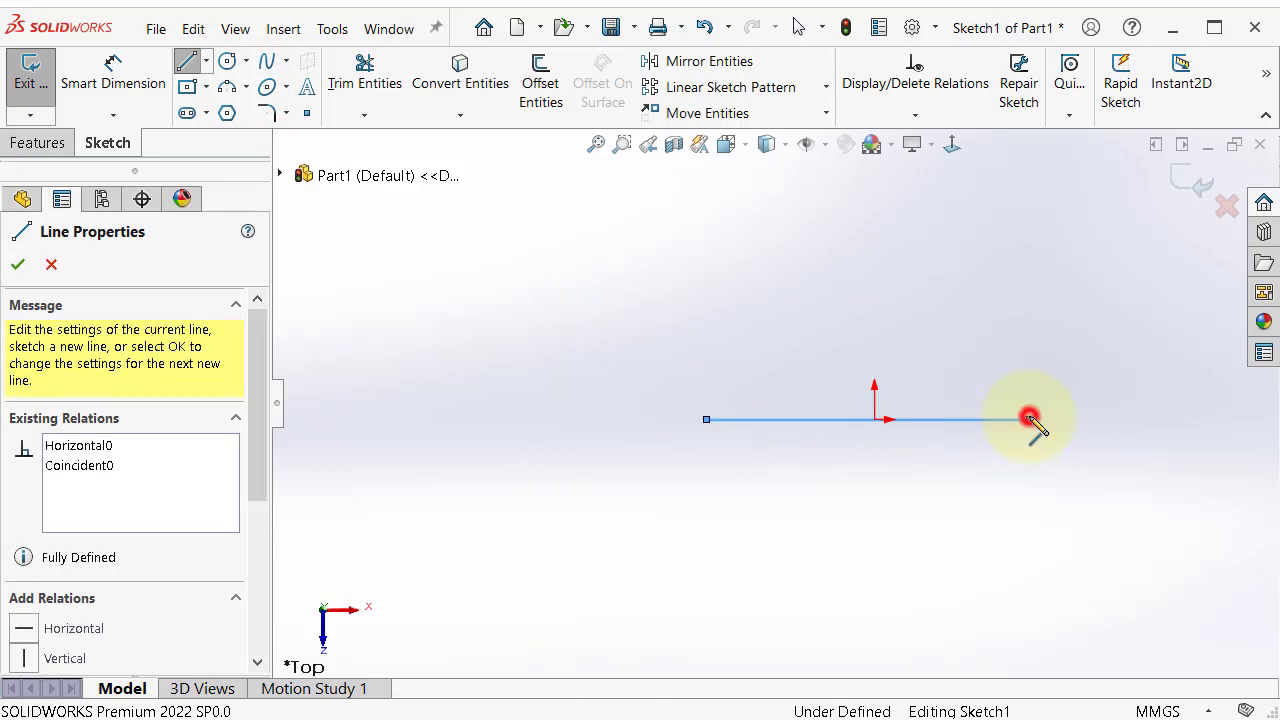
{"action": "right_click", "coordinate": [1100, 422]}
{"action": "left_click", "coordinate": [1124, 440]}
Add a Midpoint relation placing the line's midpoint on the origin
{"action": "scroll", "coordinate": [875, 445], "scroll_direction": "down", "scroll_amount": 4}
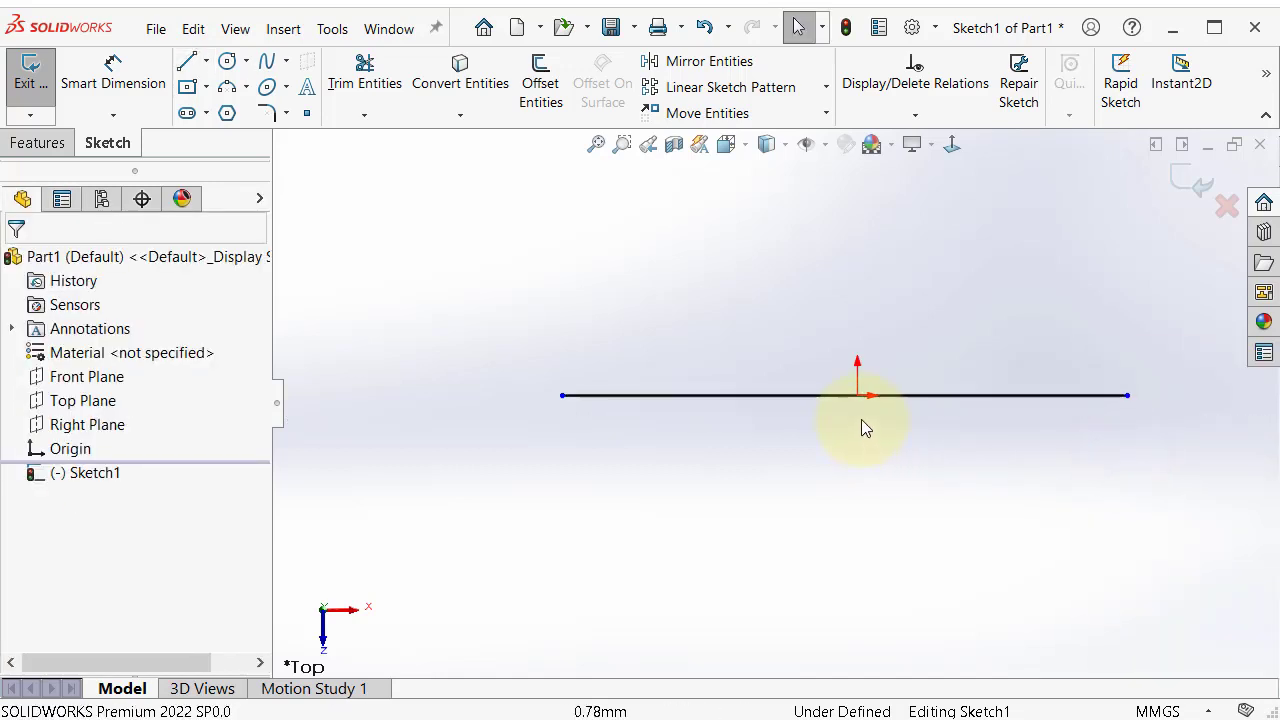
{"action": "left_click", "coordinate": [909, 397]}
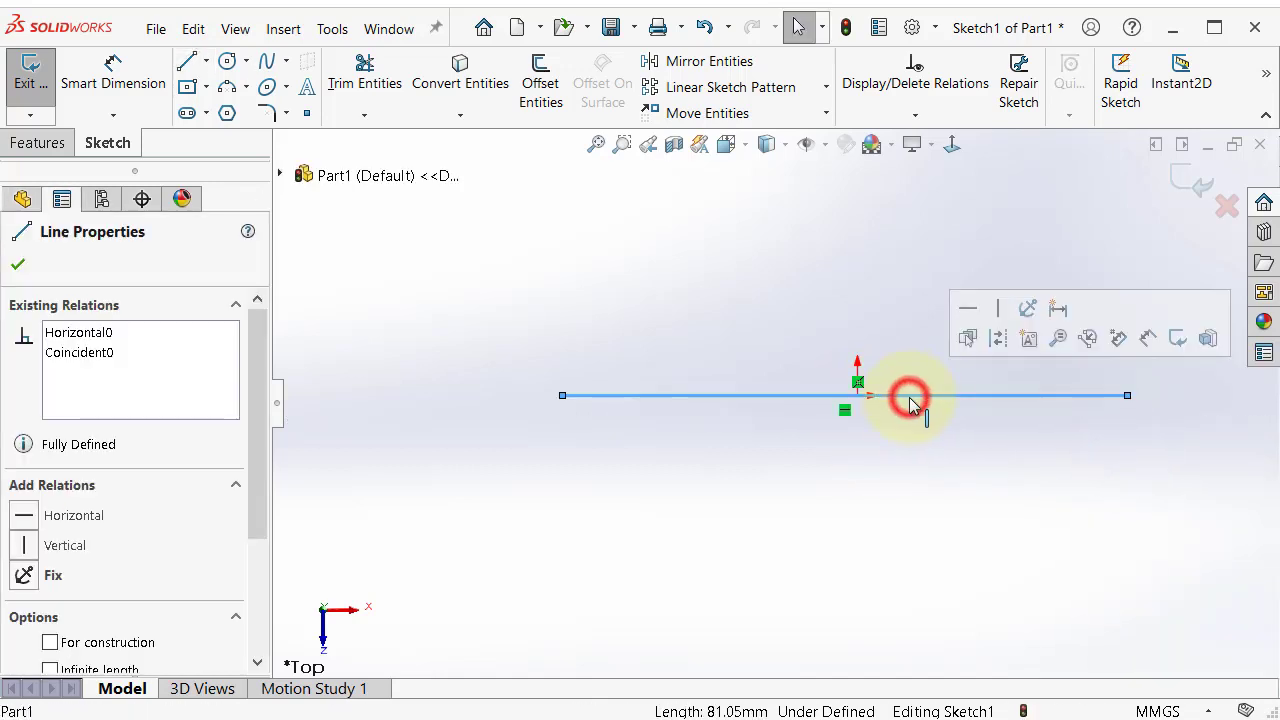
{"action": "left_click", "coordinate": [858, 396], "text": "ctrl"}
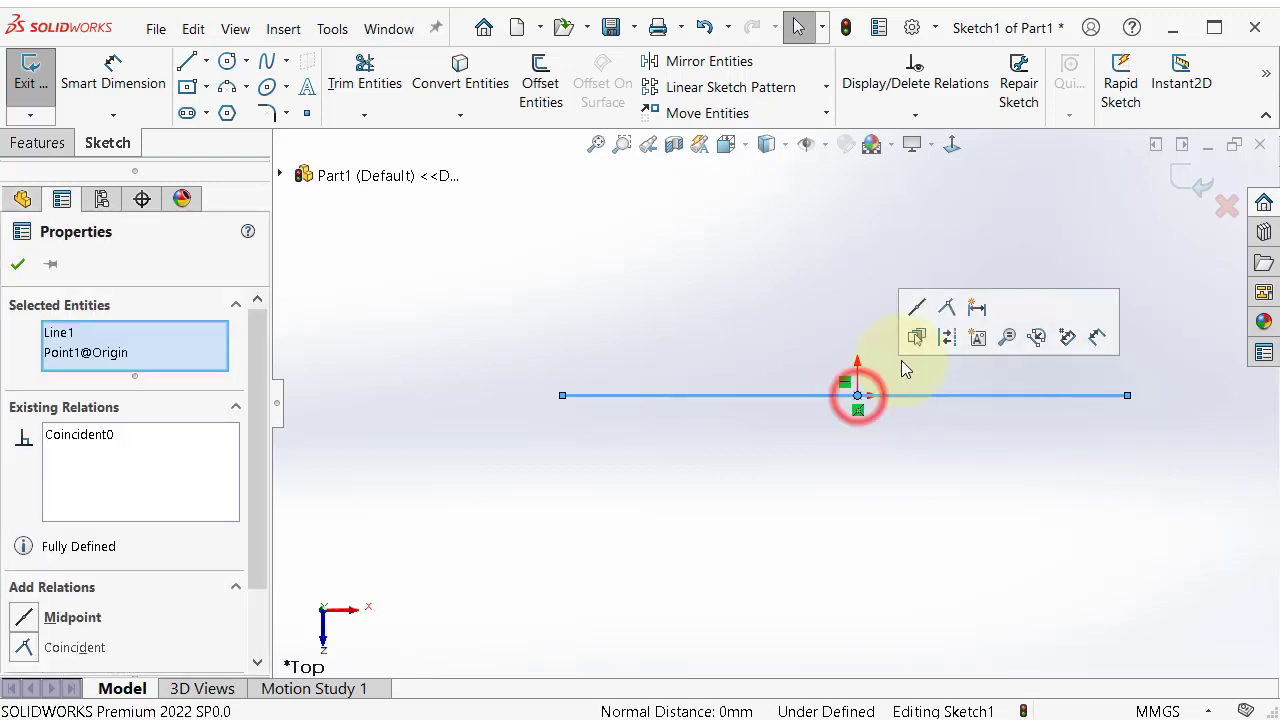
{"action": "left_click", "coordinate": [918, 310]}
{"action": "left_click", "coordinate": [740, 290]}
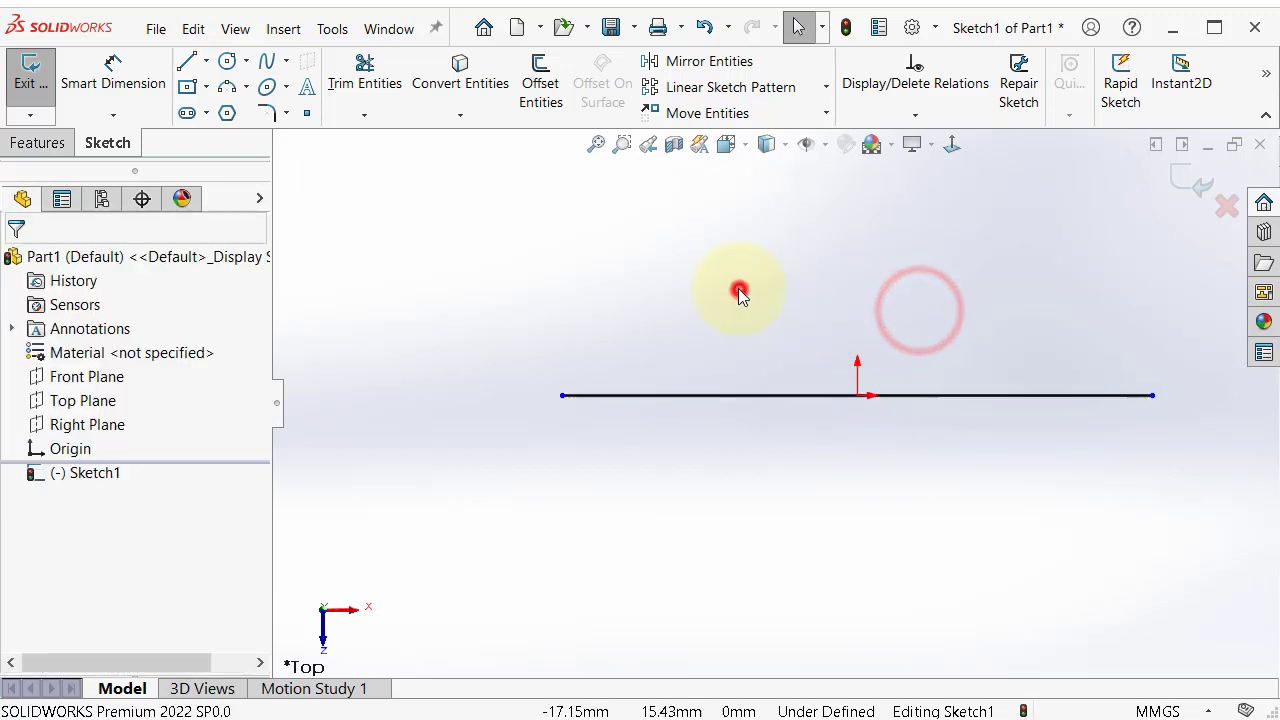
{"action": "scroll", "coordinate": [807, 333], "scroll_direction": "up", "scroll_amount": 3}
{"action": "scroll", "coordinate": [797, 342], "scroll_direction": "up", "scroll_amount": 2}
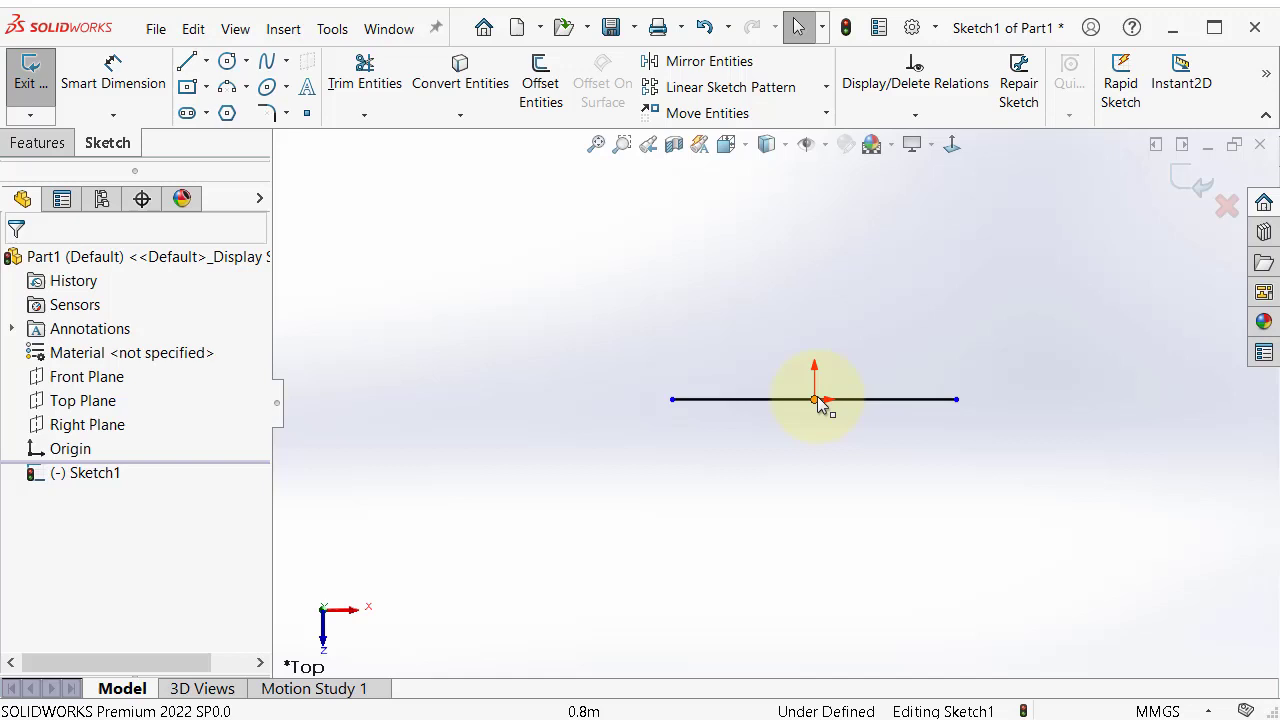
Draw a vertical centerline upward from the horizontal line's midpoint at the origin
{"action": "left_click", "coordinate": [206, 61]}
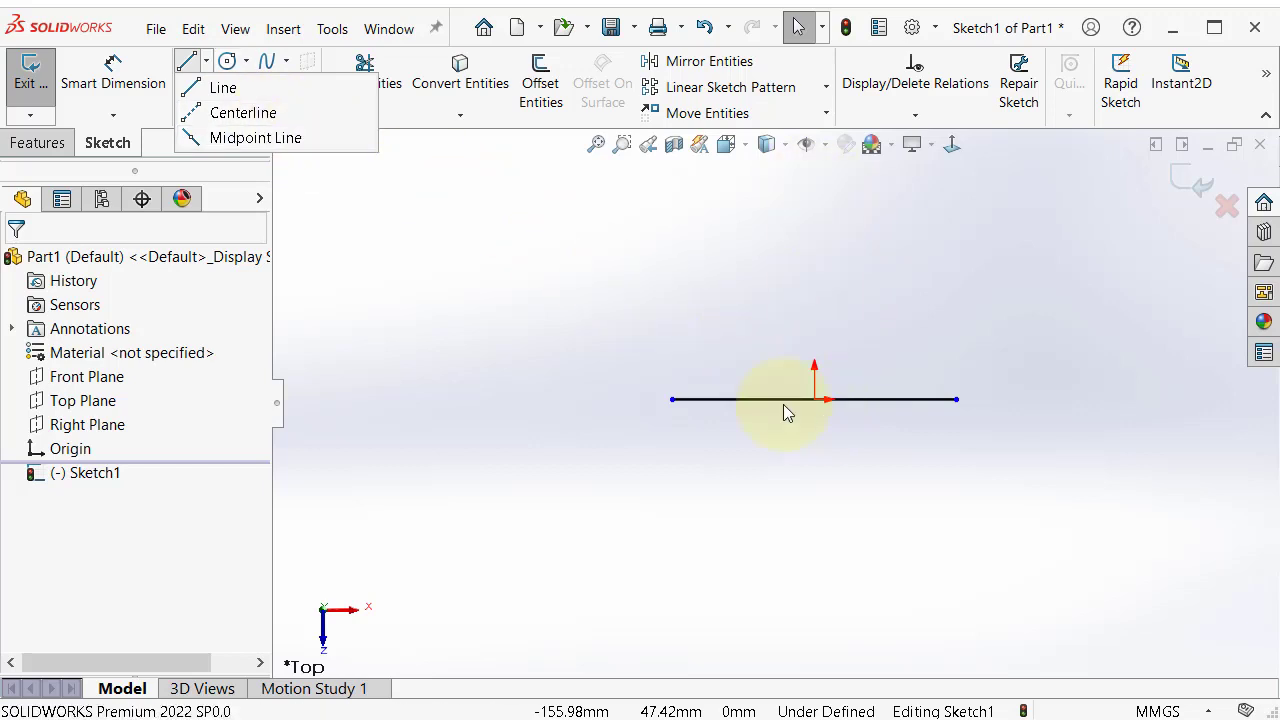
{"action": "left_click", "coordinate": [113, 114]}
{"action": "left_click", "coordinate": [206, 86]}
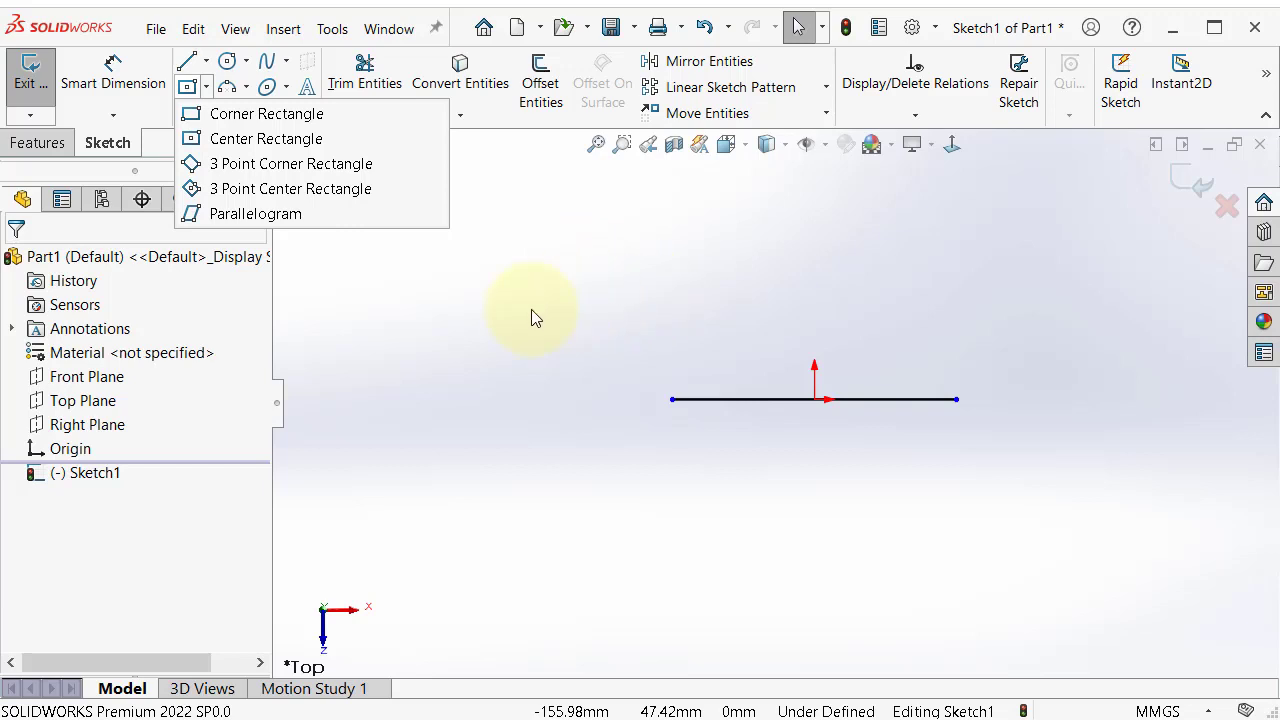
{"action": "mouse_move", "coordinate": [206, 60]}
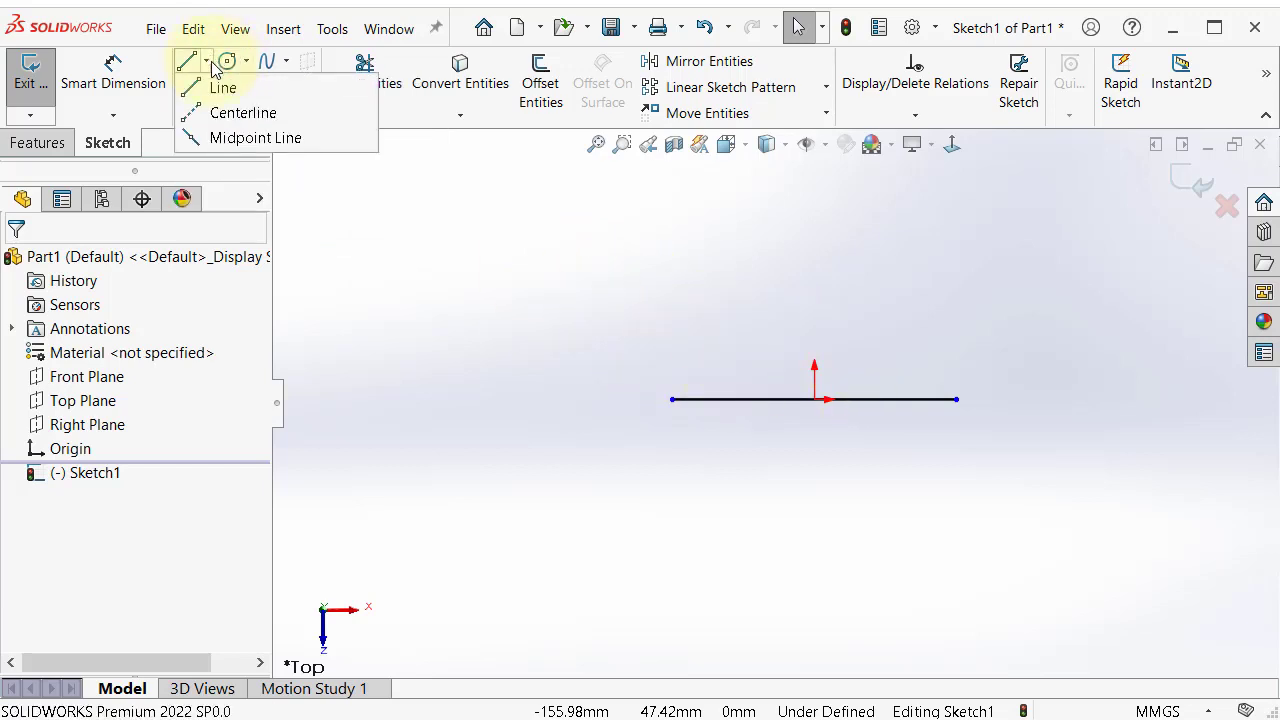
{"action": "left_click", "coordinate": [240, 113]}
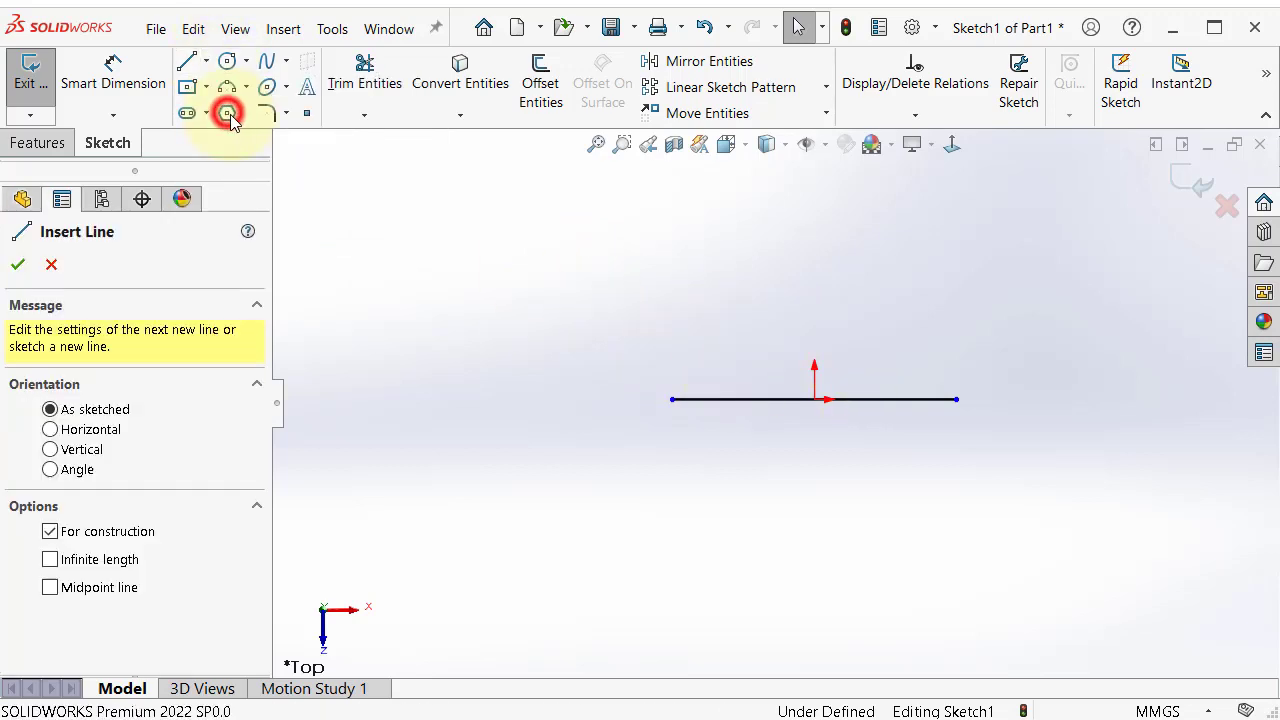
{"action": "left_click", "coordinate": [815, 400]}
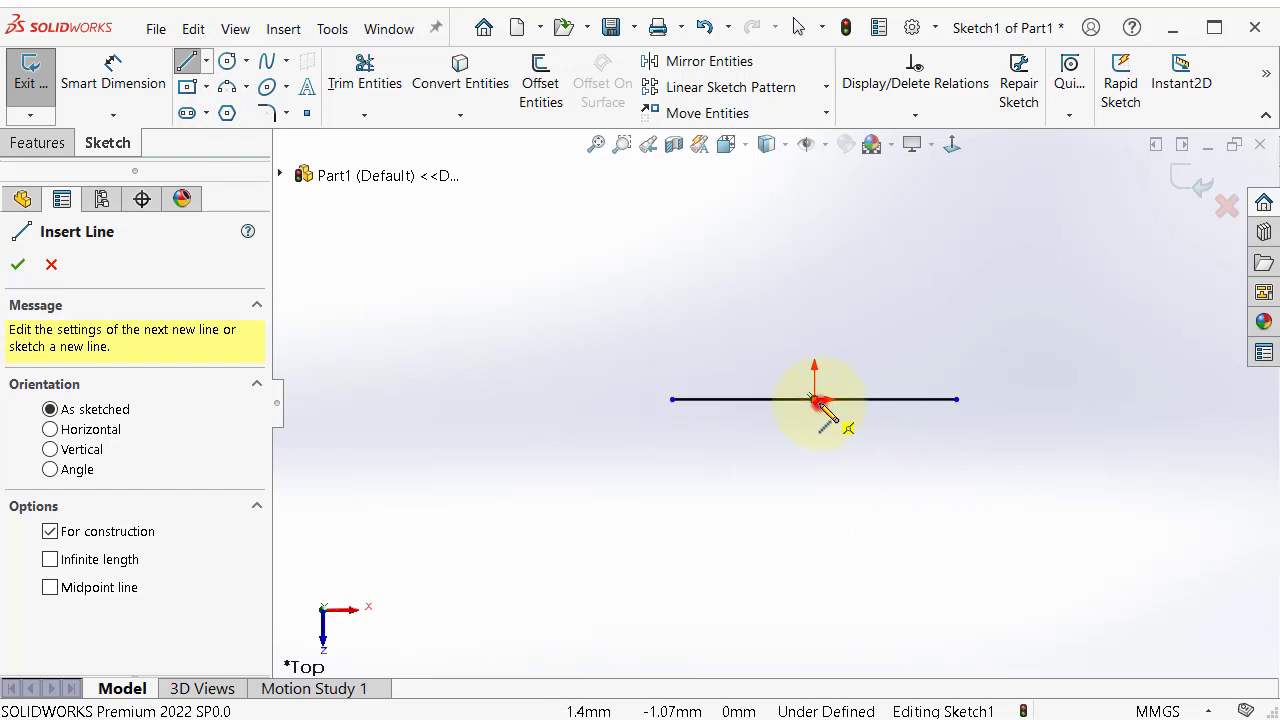
{"action": "left_click", "coordinate": [818, 401]}
{"action": "scroll", "coordinate": [843, 434], "scroll_direction": "up", "scroll_amount": 2}
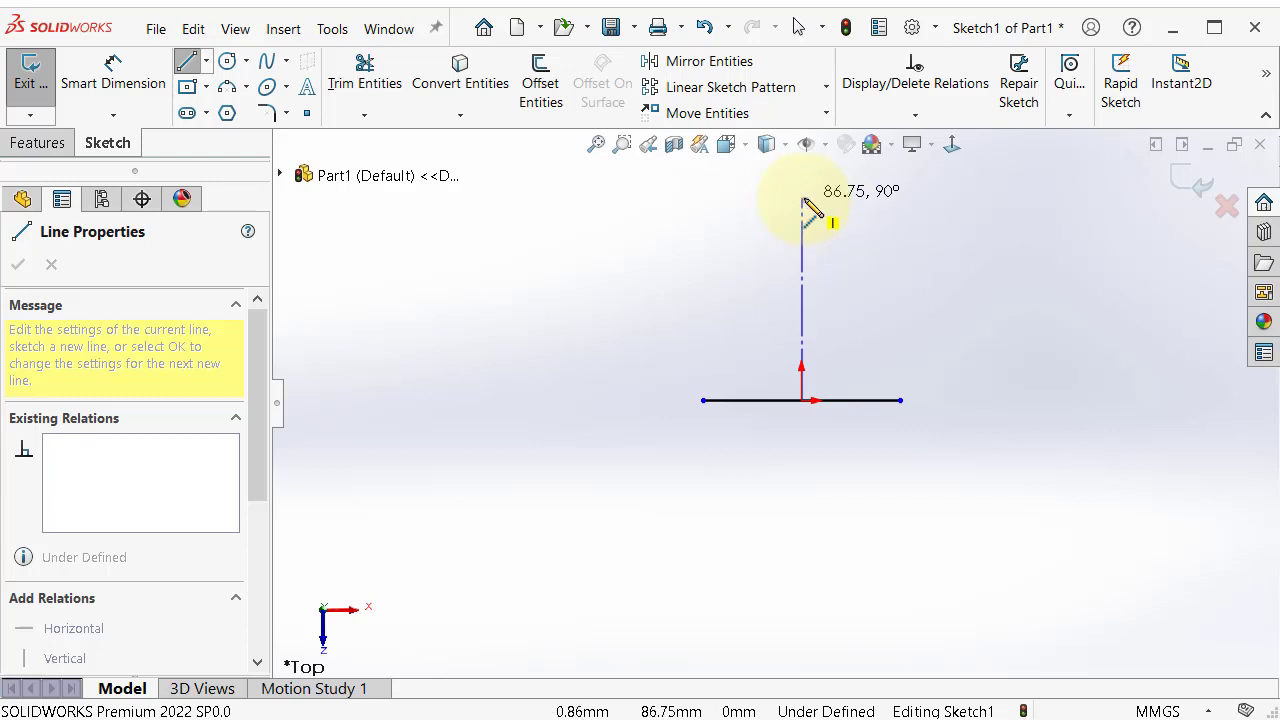
{"action": "left_click", "coordinate": [801, 198]}
{"action": "right_click", "coordinate": [856, 216]}
{"action": "left_click", "coordinate": [866, 221]}
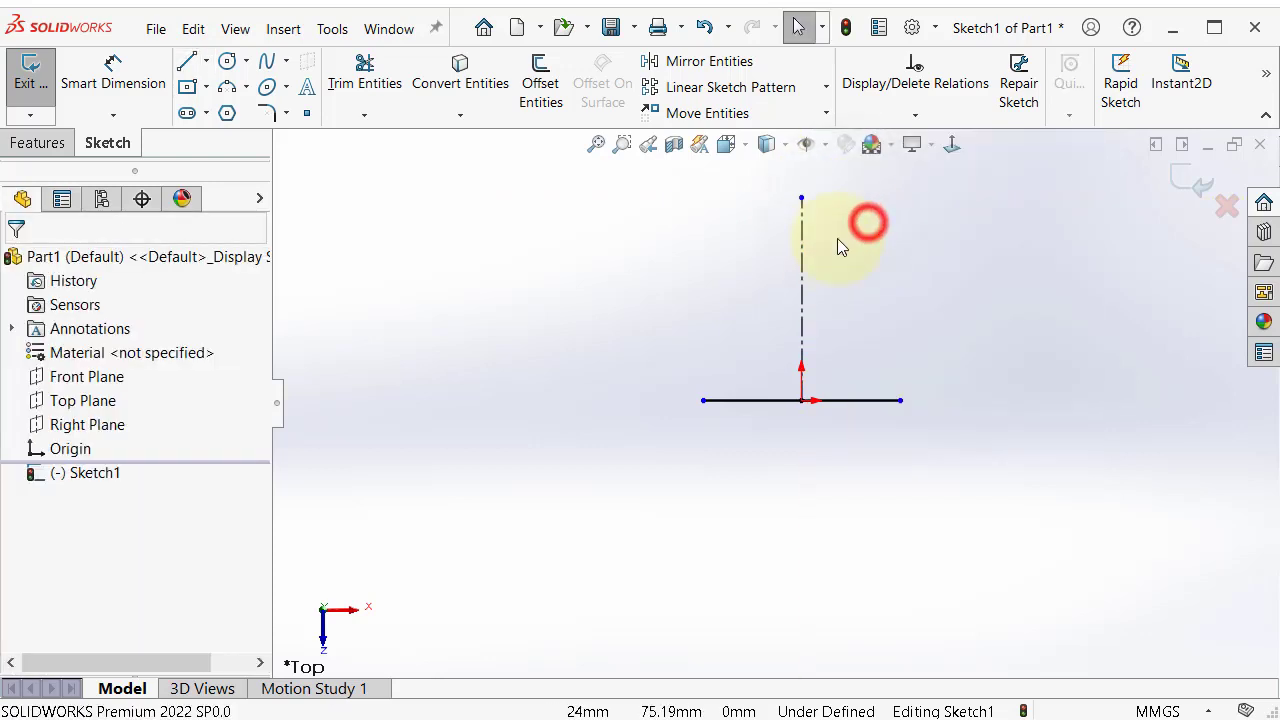
{"action": "scroll", "coordinate": [815, 240], "scroll_direction": "down", "scroll_amount": 2}
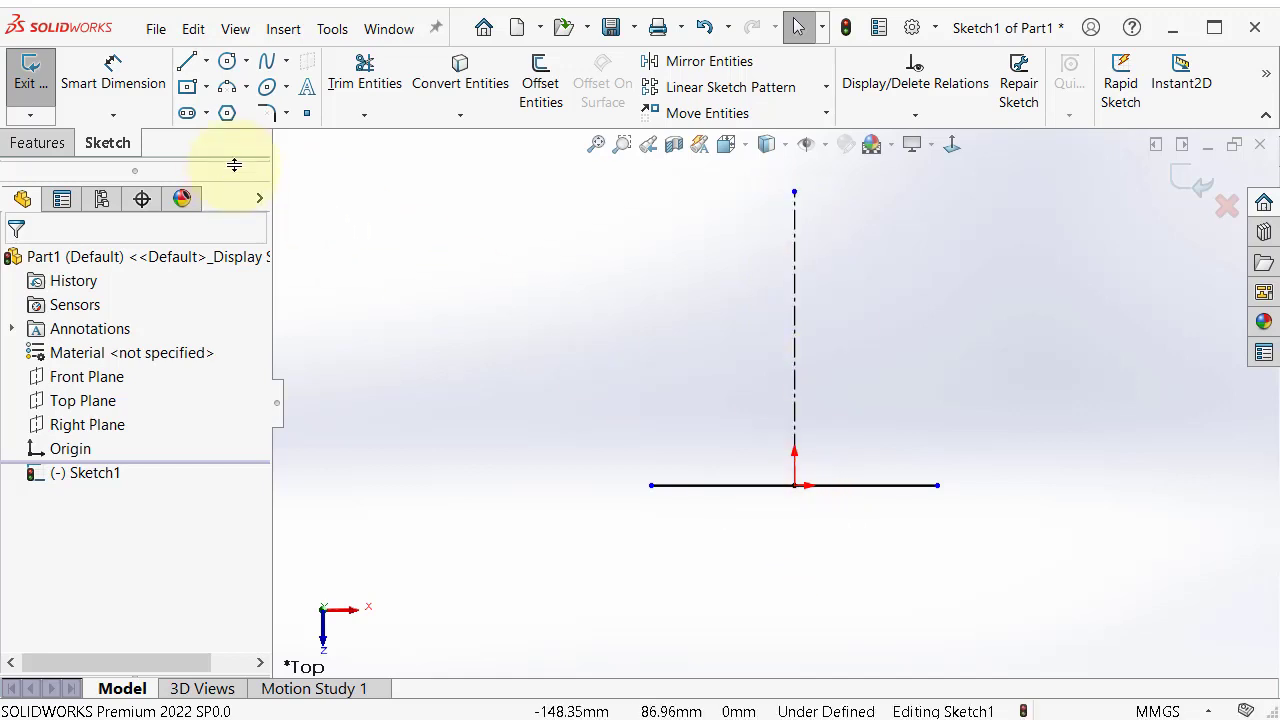
Draw a second horizontal line with Midpoint Line, centred on the centerline's top end
{"action": "left_click", "coordinate": [206, 61]}
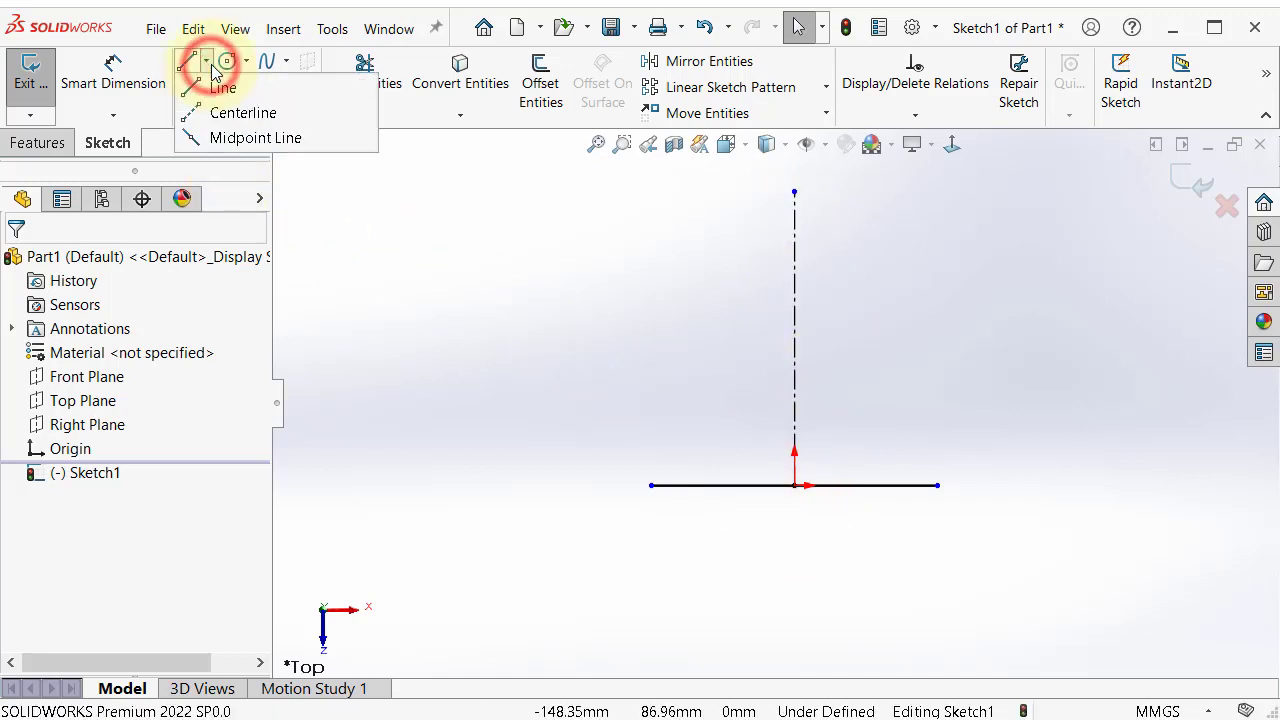
{"action": "left_click", "coordinate": [241, 146]}
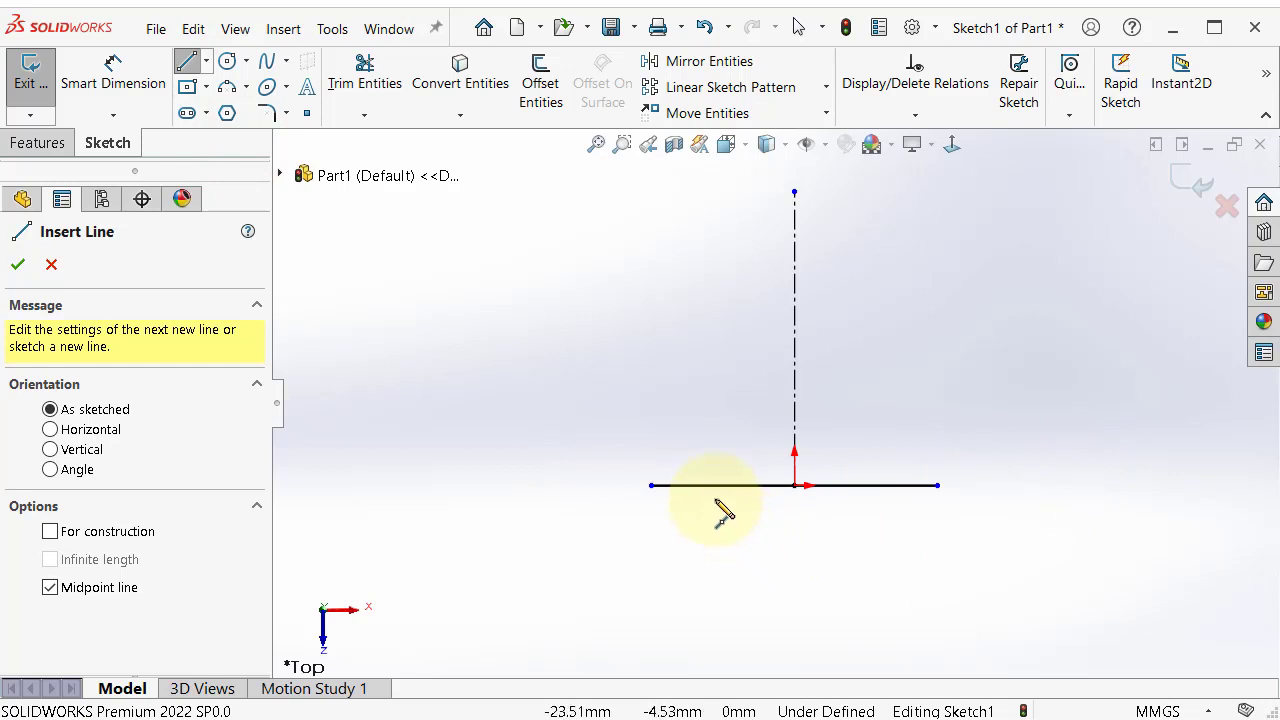
{"action": "scroll", "coordinate": [840, 188], "scroll_direction": "down", "scroll_amount": 2}
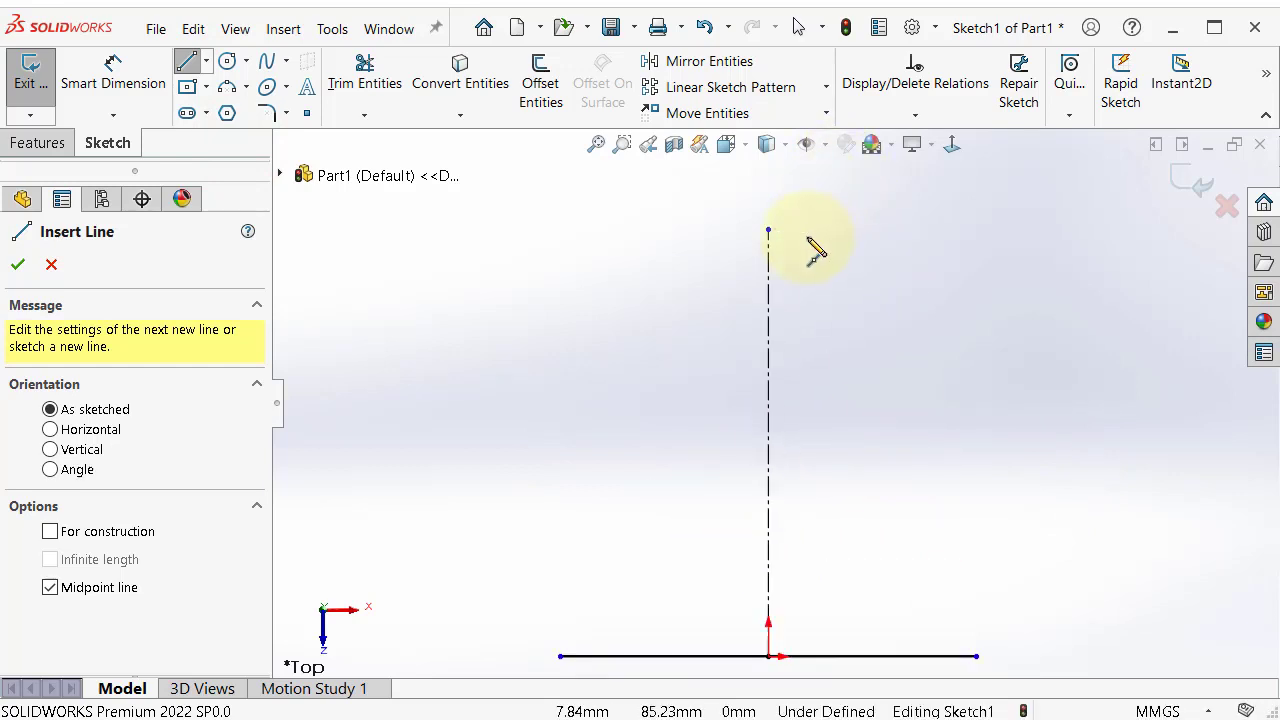
{"action": "scroll", "coordinate": [815, 250], "scroll_direction": "down", "scroll_amount": 1}
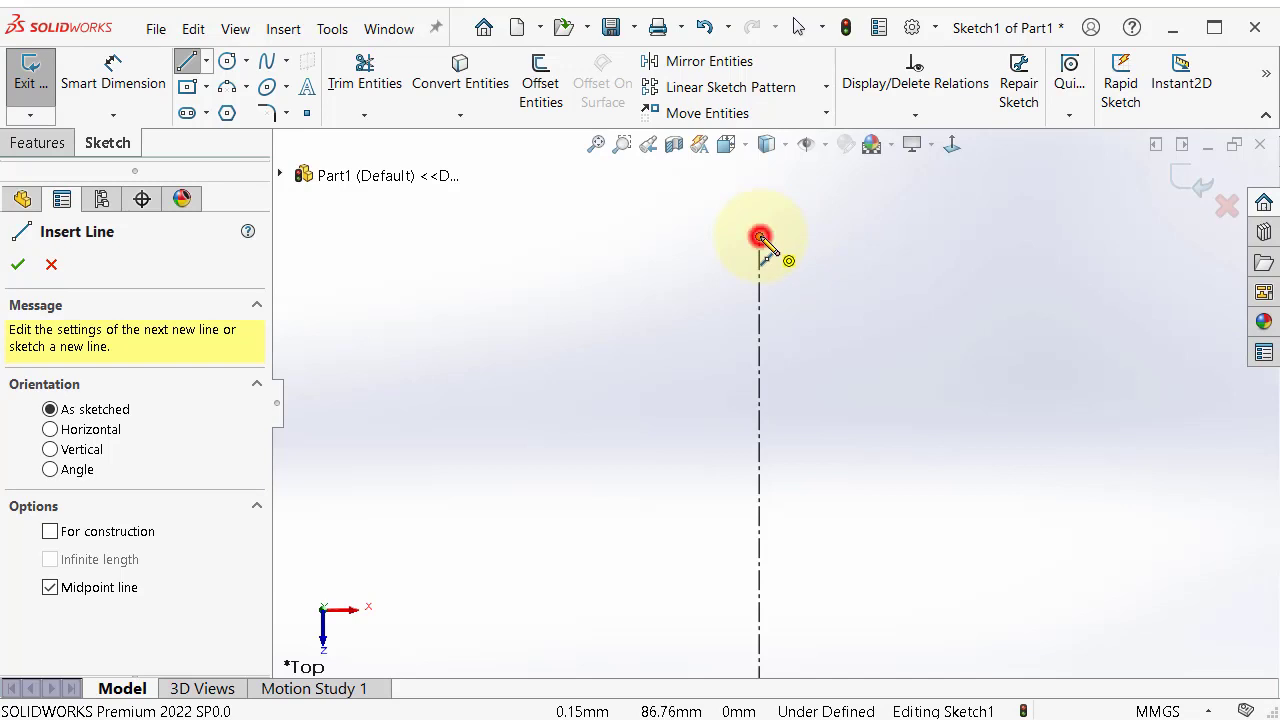
{"action": "left_click", "coordinate": [760, 237]}
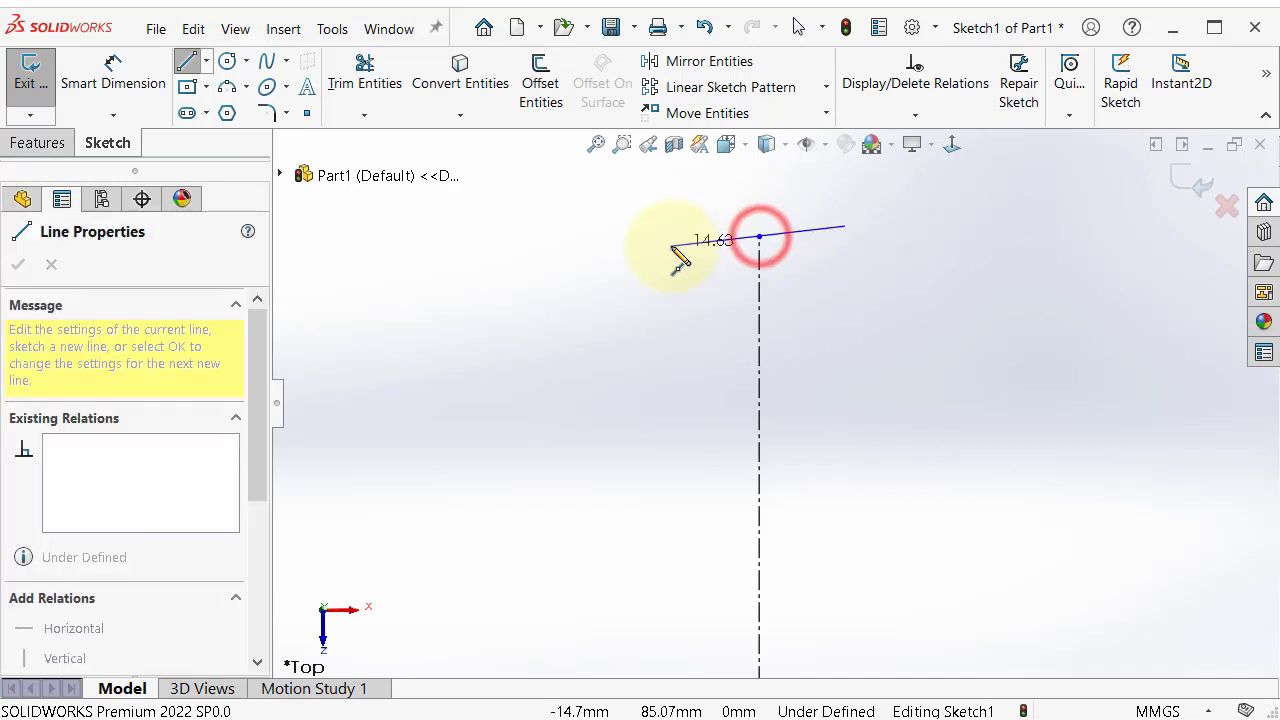
{"action": "left_click", "coordinate": [569, 236]}
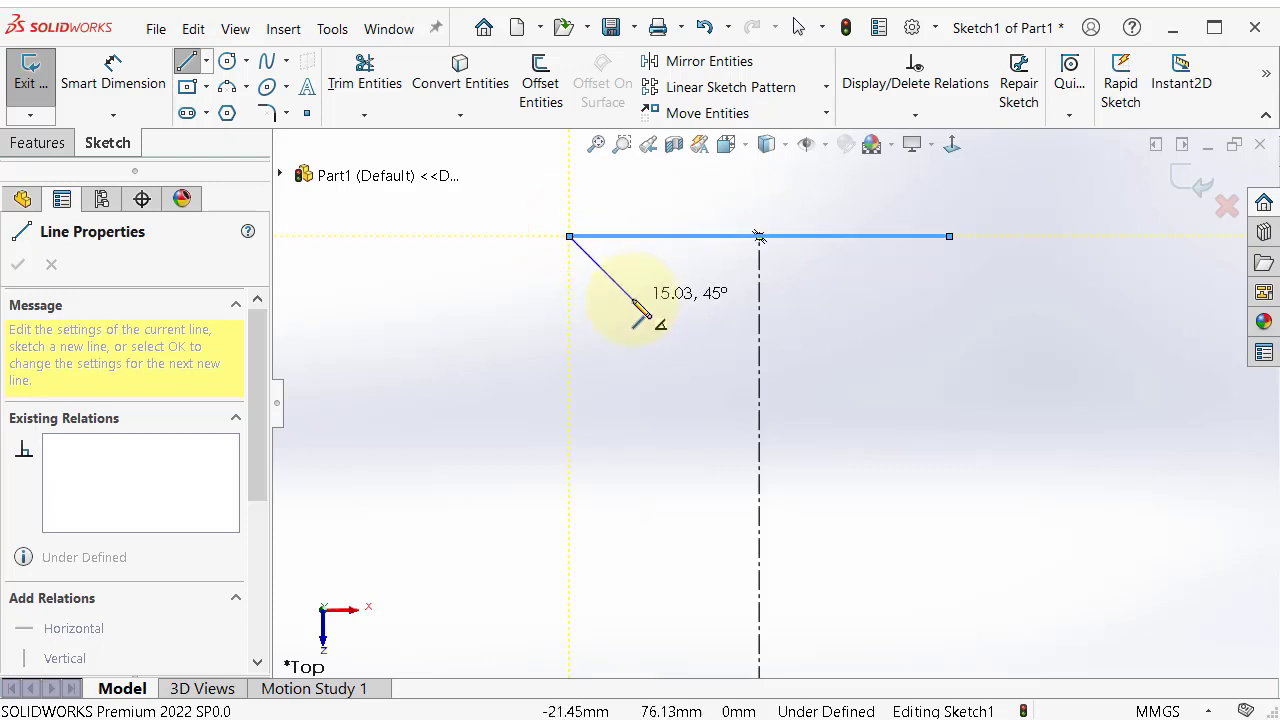
{"action": "right_click", "coordinate": [640, 306]}
{"action": "left_click", "coordinate": [655, 315]}
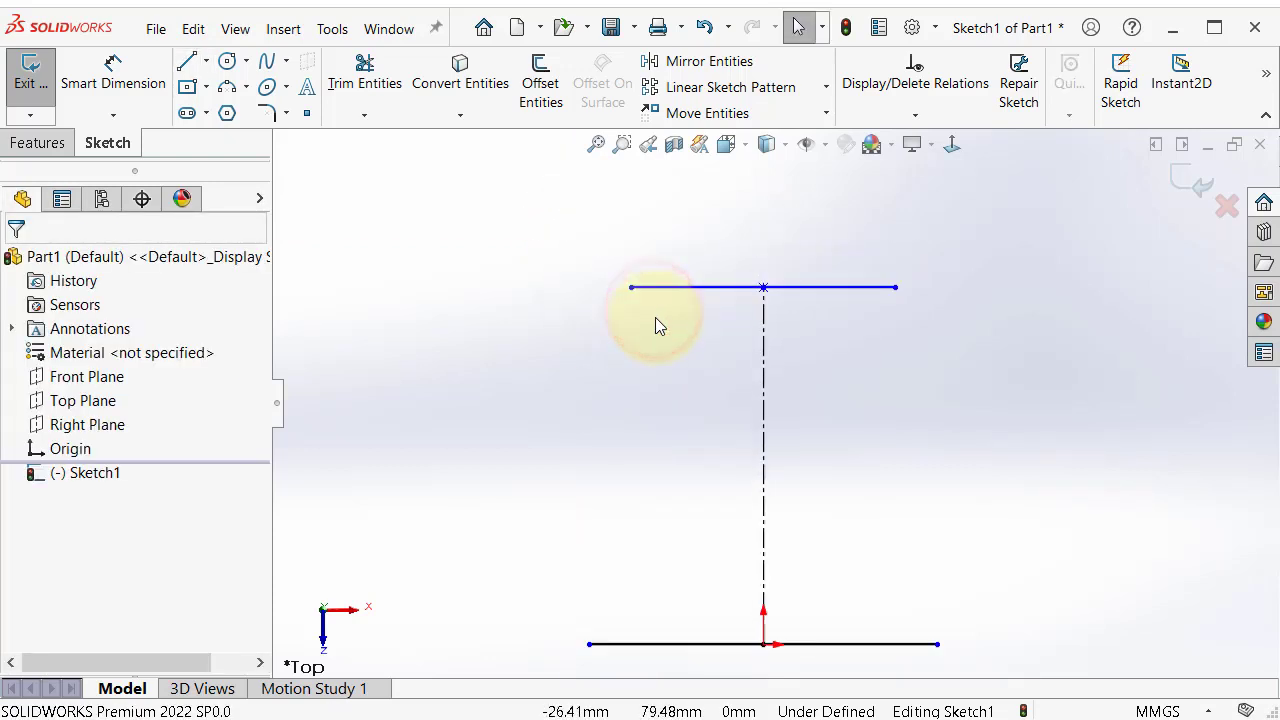
{"action": "key", "text": "z"}
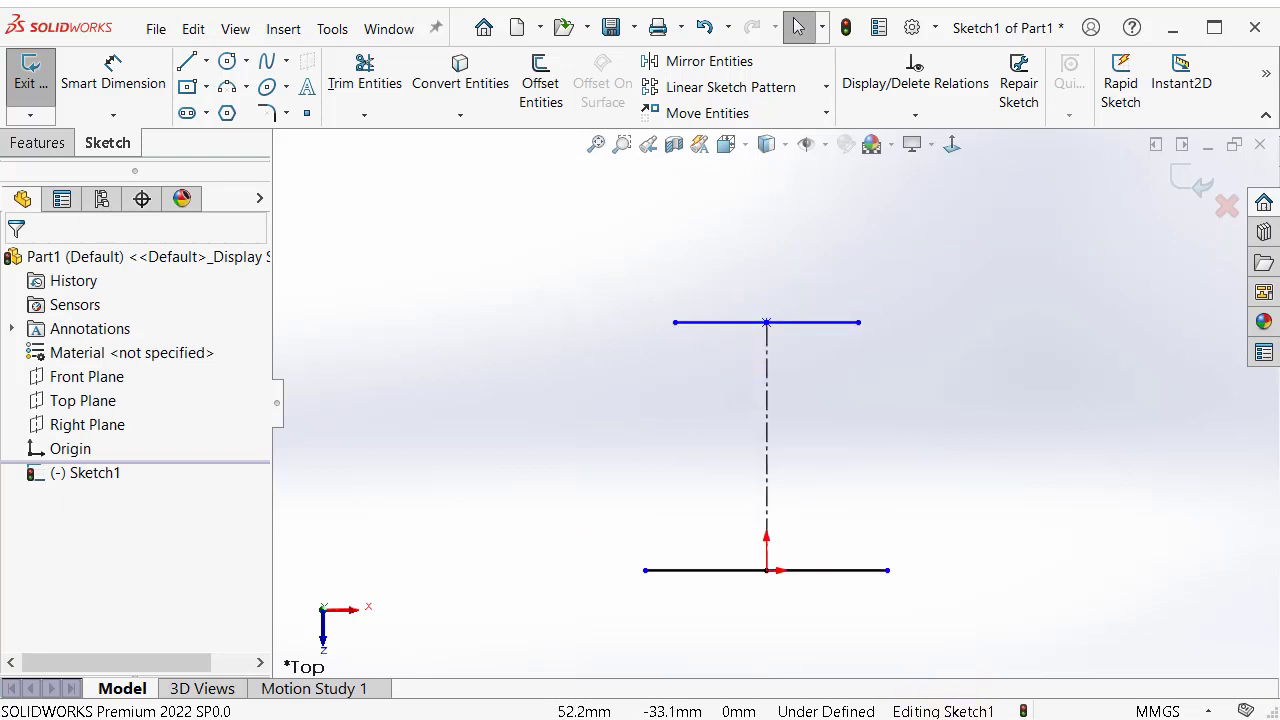
Add Vertical relations between the top and bottom lines' right endpoints and left endpoints
{"action": "left_click", "coordinate": [859, 323]}
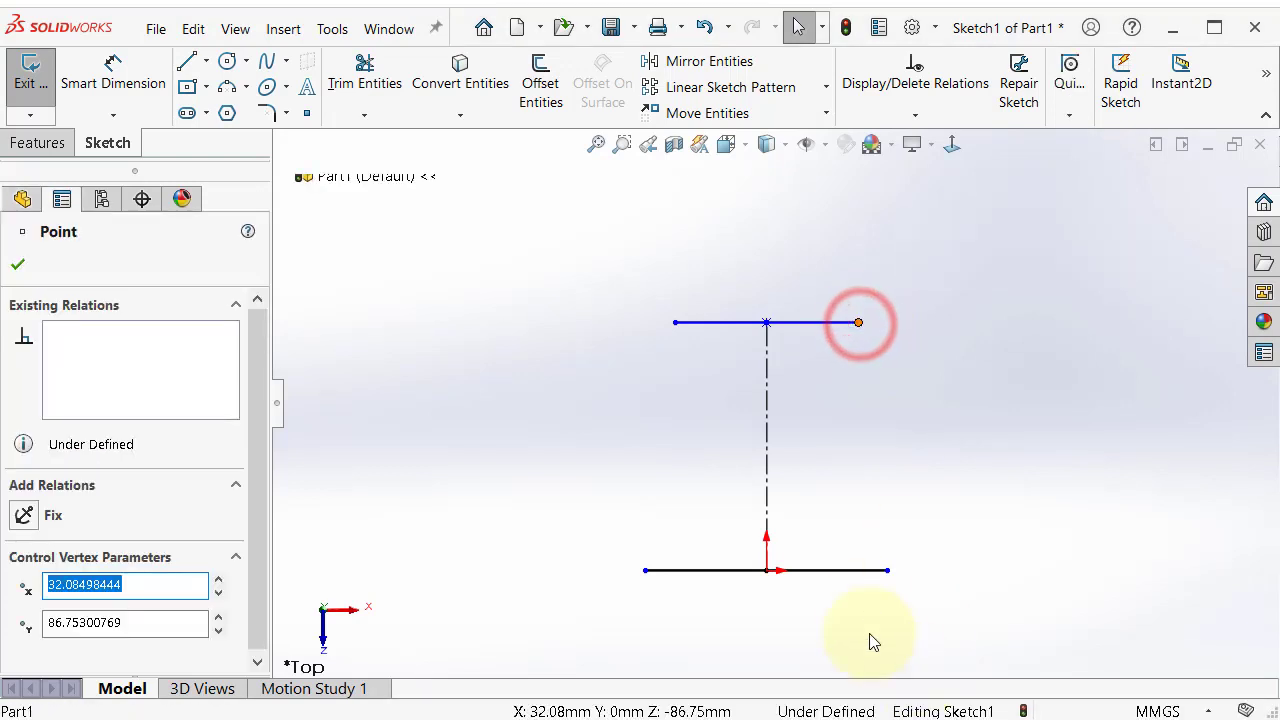
{"action": "left_click", "coordinate": [888, 570], "text": "ctrl"}
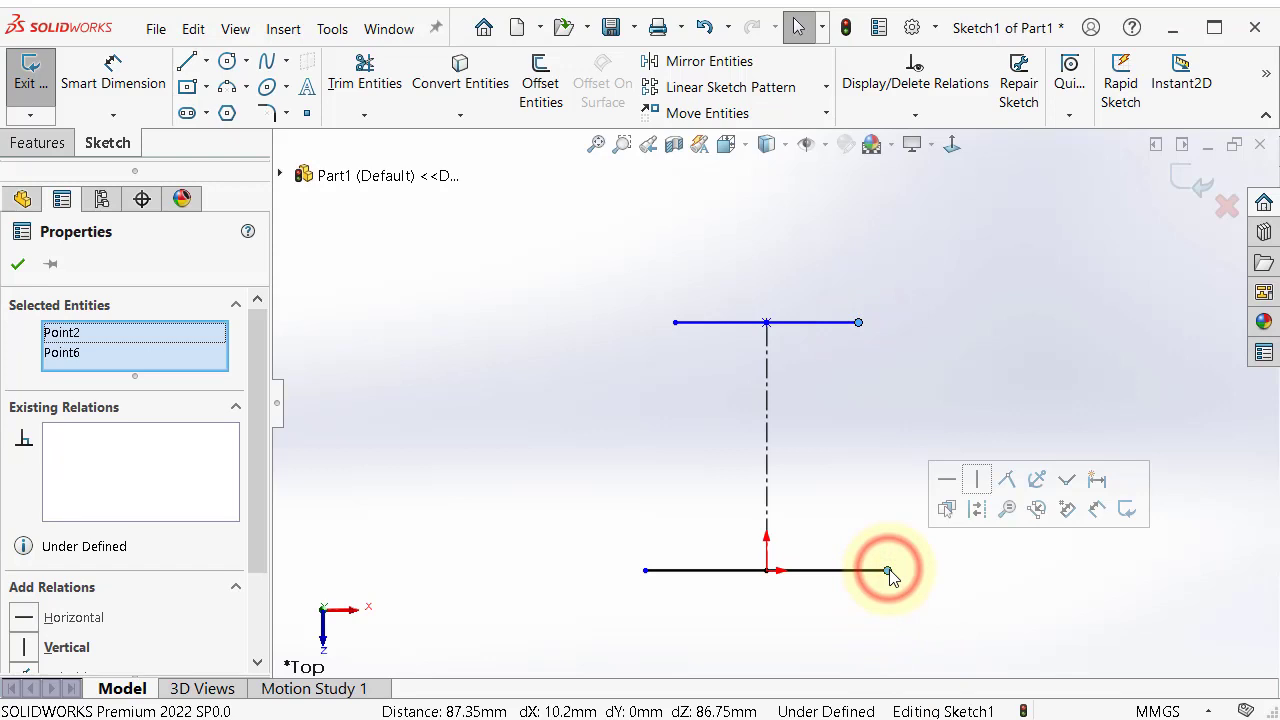
{"action": "left_click", "coordinate": [977, 482]}
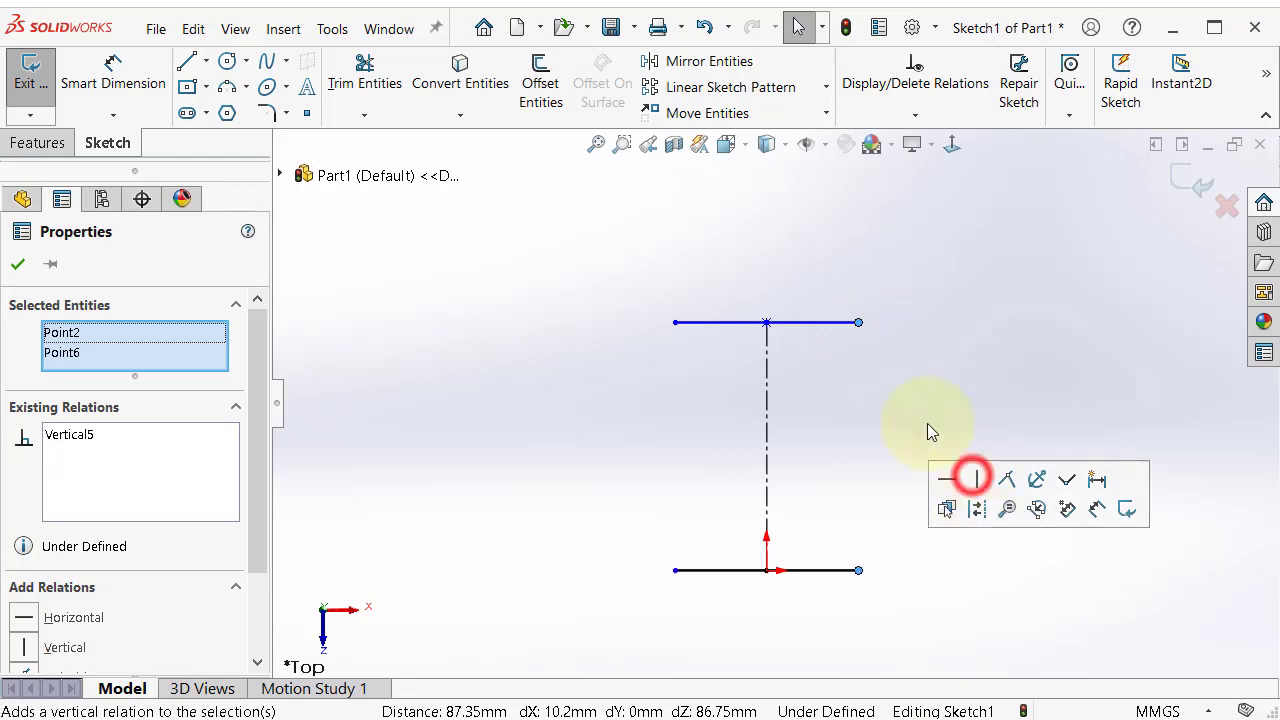
{"action": "left_click", "coordinate": [560, 351]}
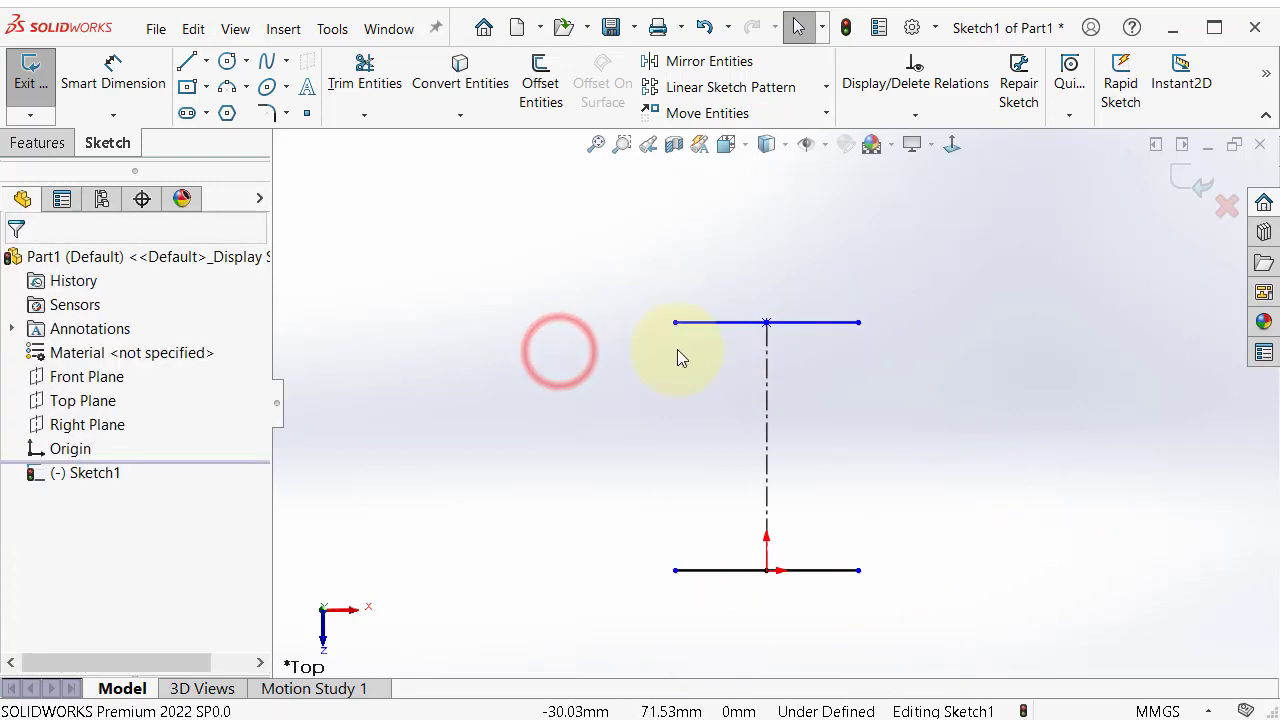
{"action": "left_click", "coordinate": [677, 323]}
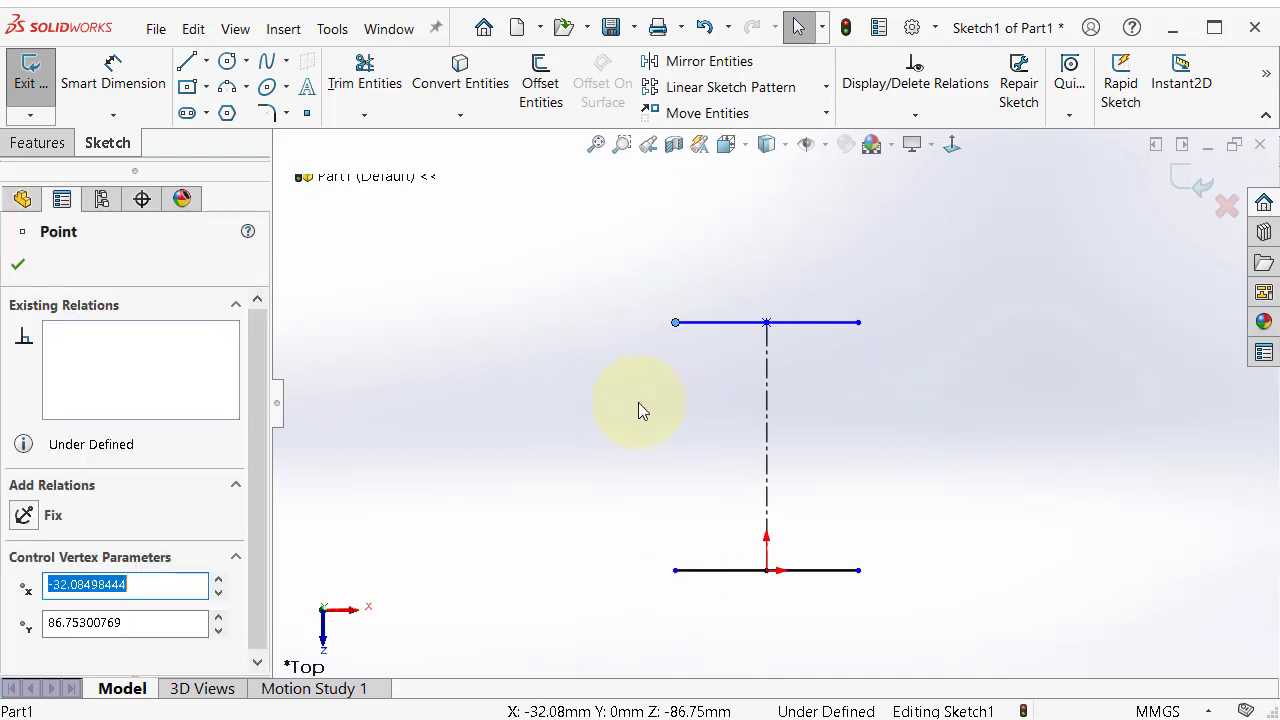
{"action": "left_click", "coordinate": [675, 571], "text": "ctrl"}
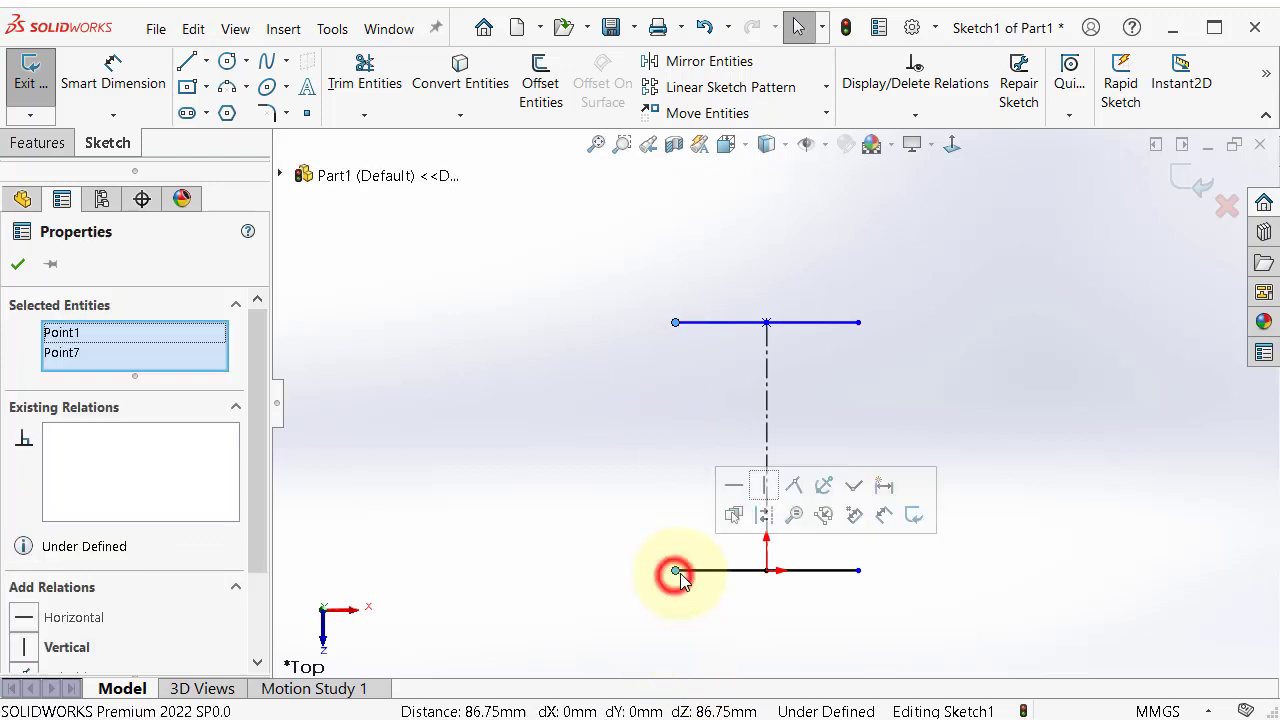
{"action": "left_click", "coordinate": [762, 487]}
{"action": "left_click", "coordinate": [486, 449]}
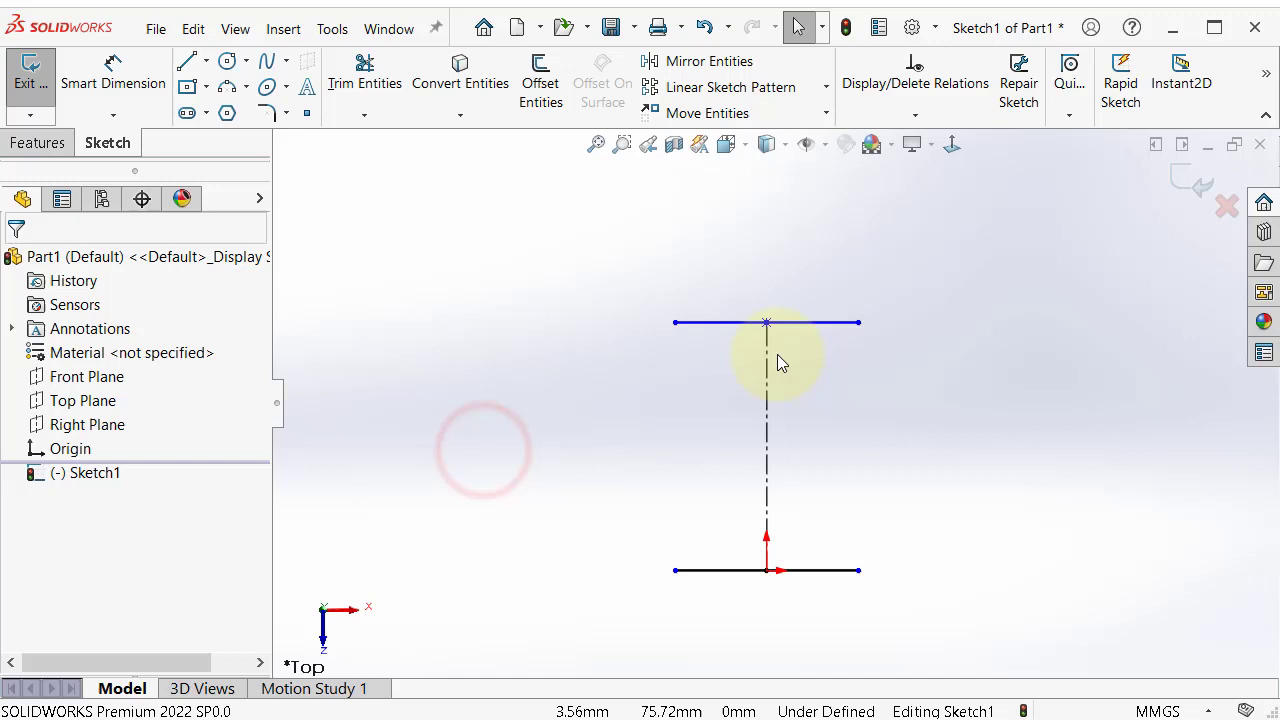
{"action": "middle_click_drag", "start_coordinate": [780, 349], "coordinate": [791, 414], "text": "ctrl"}
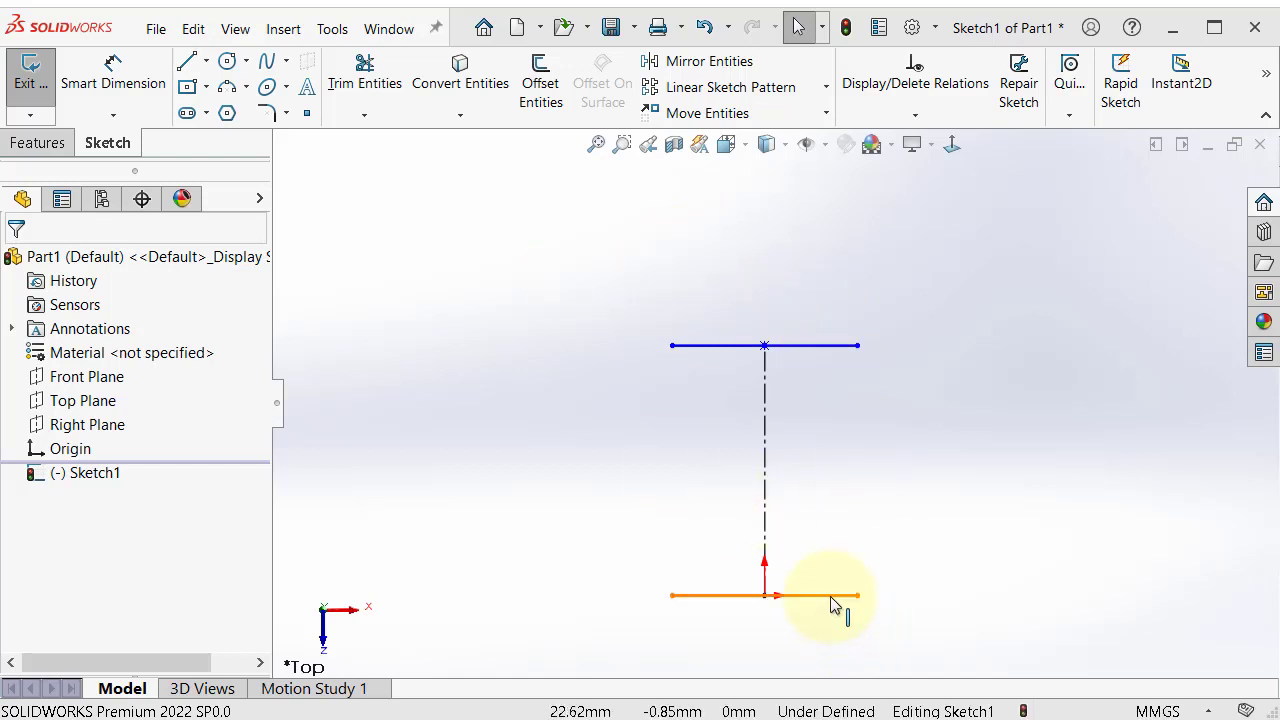
Drag the top line slightly lower along the centerline to test the under-defined sketch
{"action": "scroll", "coordinate": [836, 607], "scroll_direction": "down", "scroll_amount": 3}
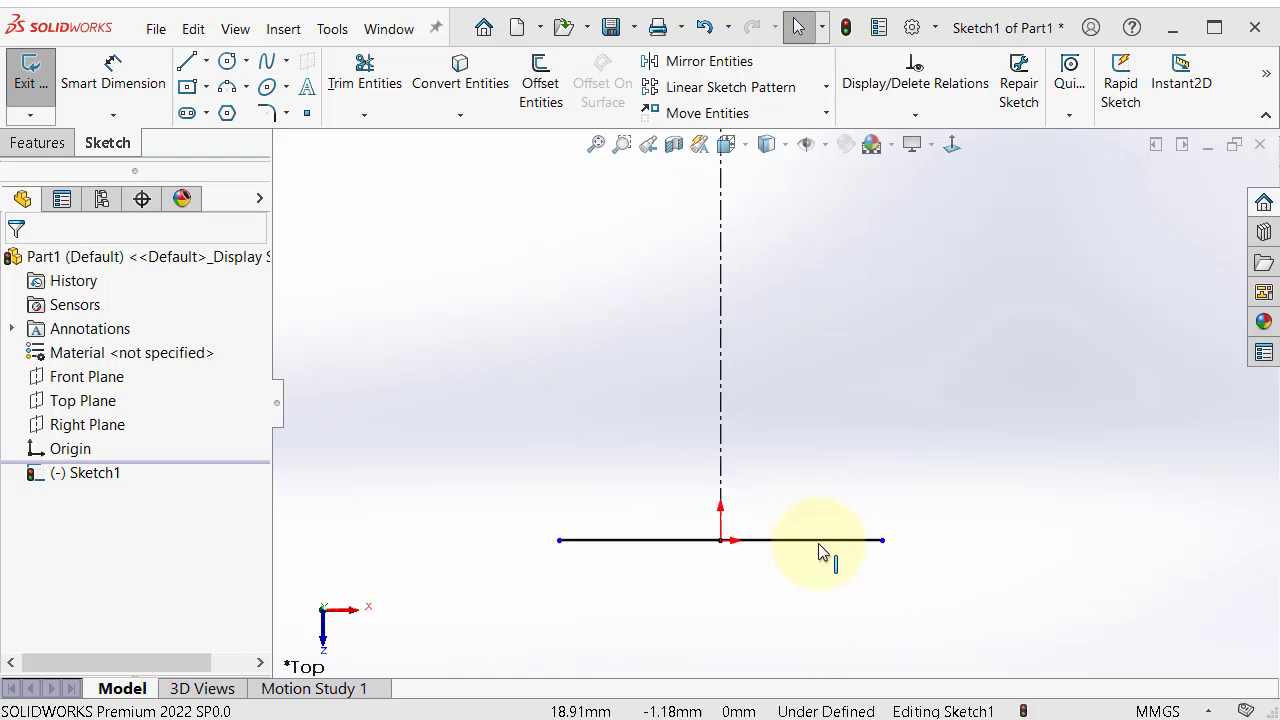
{"action": "scroll", "coordinate": [823, 545], "scroll_direction": "up", "scroll_amount": 3}
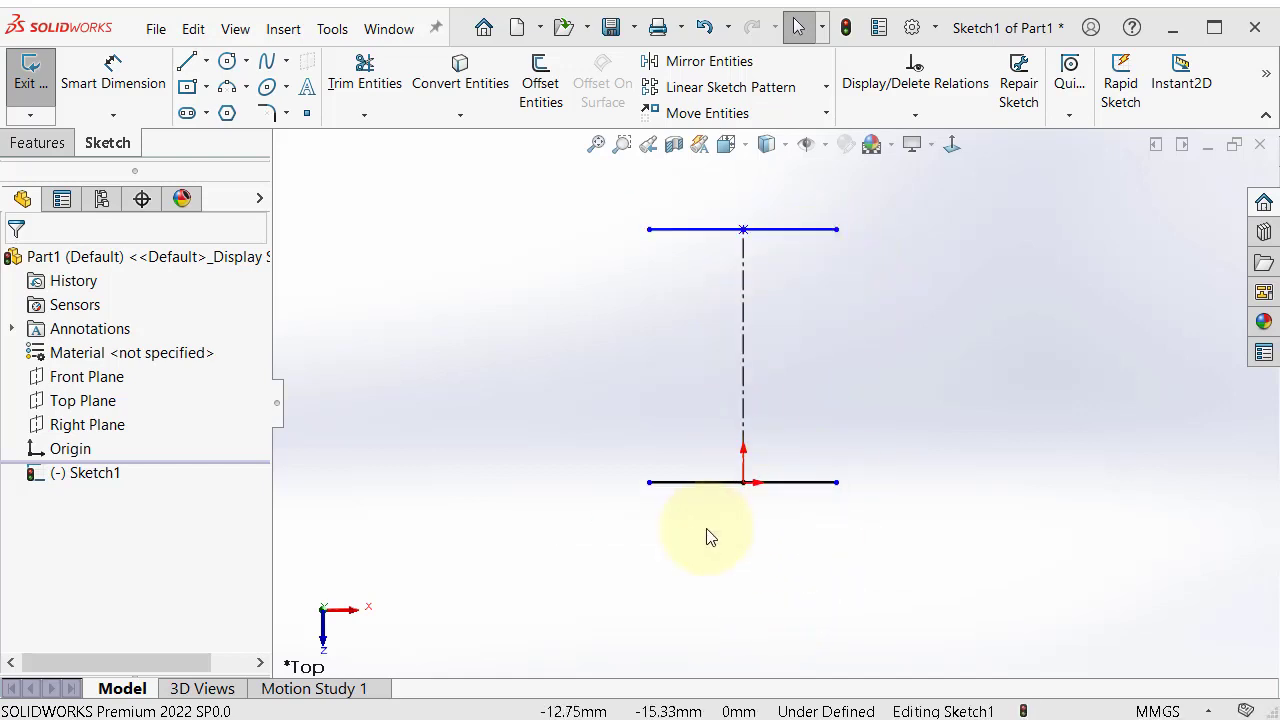
{"action": "scroll", "coordinate": [740, 500], "scroll_direction": "down", "scroll_amount": 2}
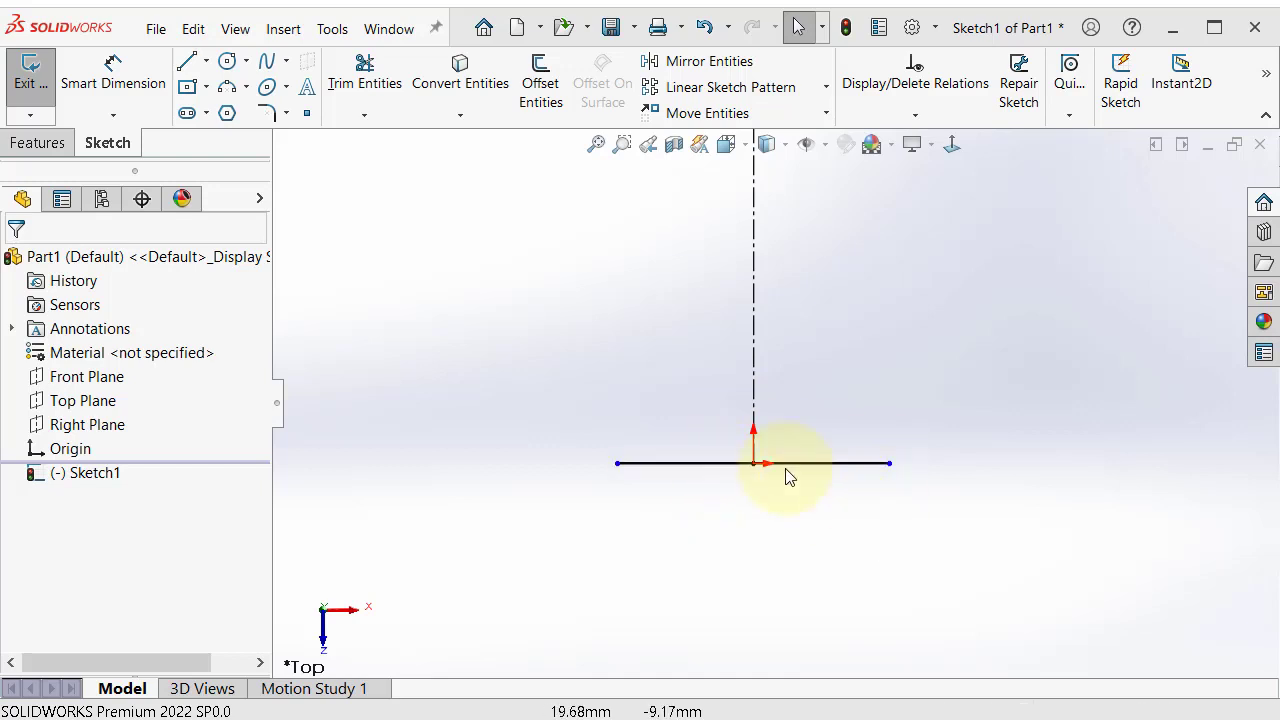
{"action": "scroll", "coordinate": [765, 405], "scroll_direction": "up", "scroll_amount": 2}
{"action": "scroll", "coordinate": [815, 300], "scroll_direction": "up", "scroll_amount": 1}
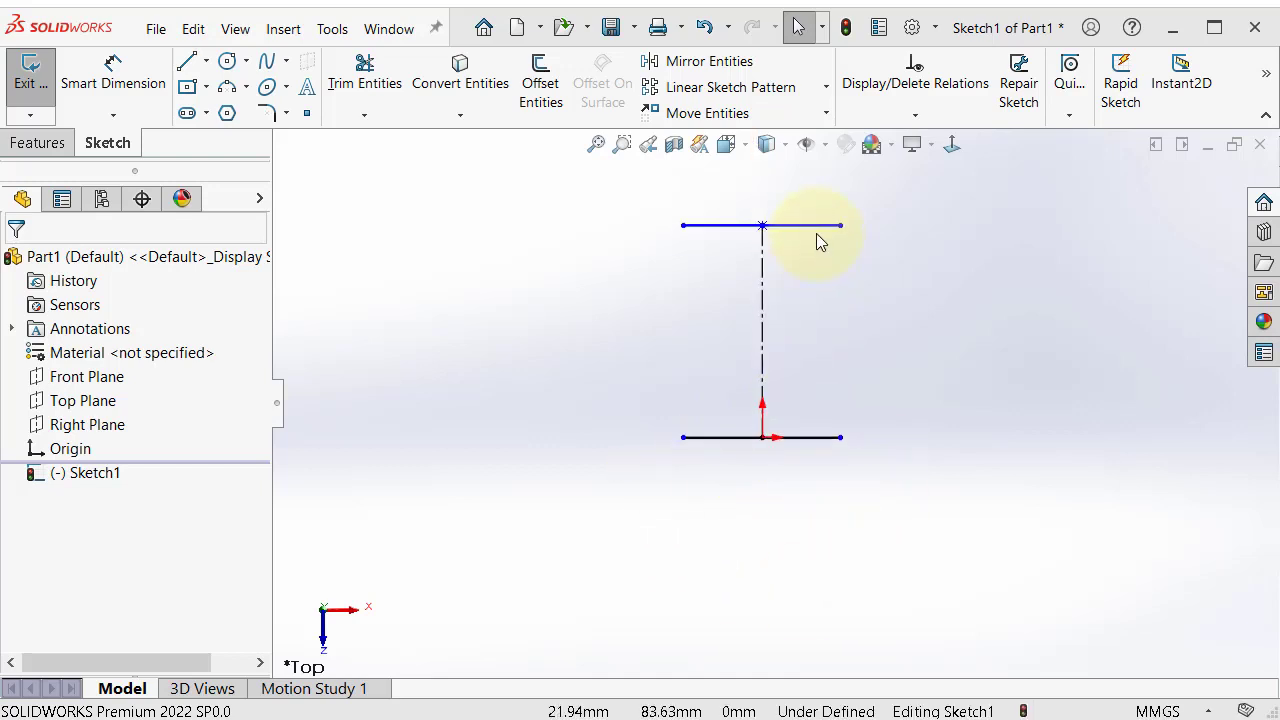
{"action": "scroll", "coordinate": [790, 245], "scroll_direction": "down", "scroll_amount": 1}
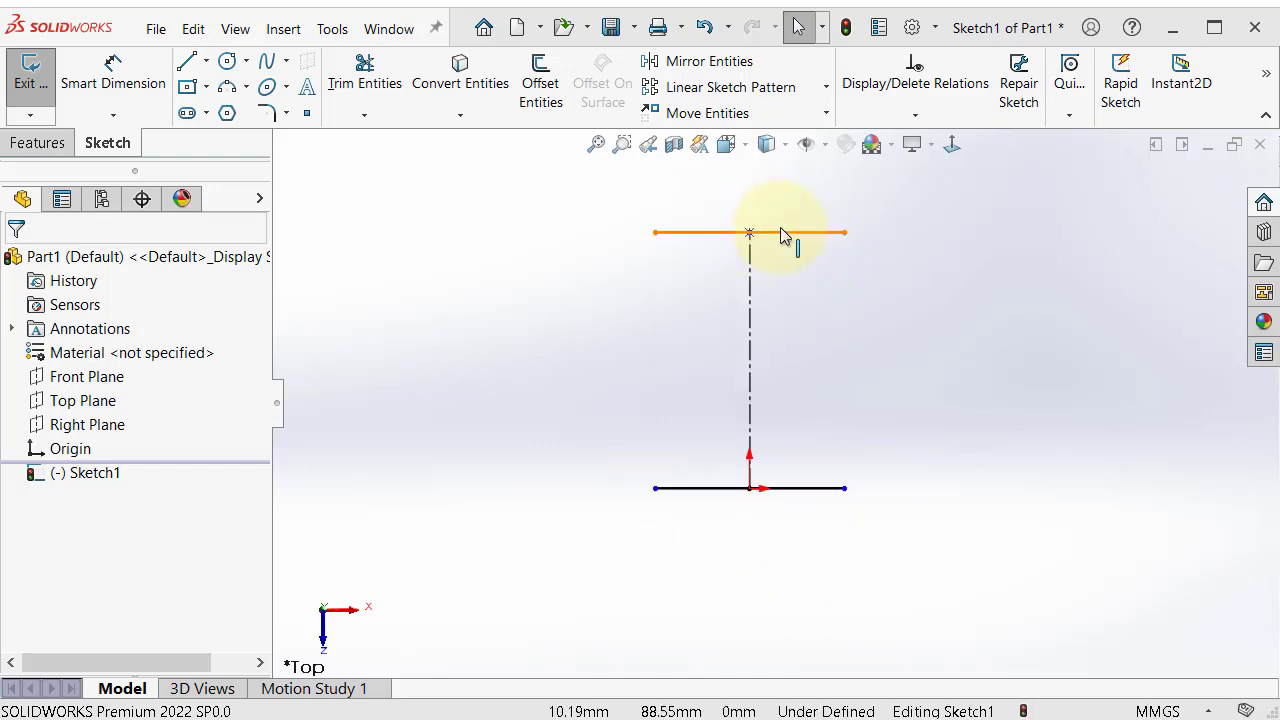
{"action": "left_click_drag", "start_coordinate": [781, 240], "coordinate": [790, 282]}
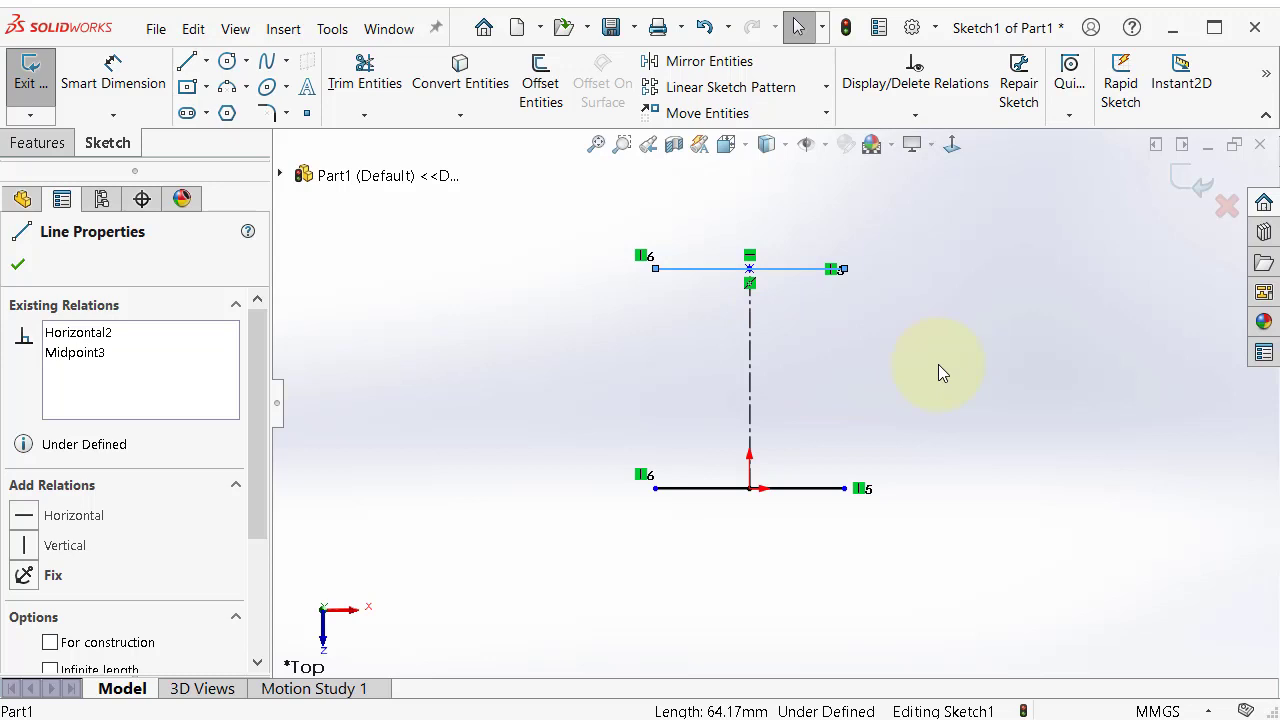
{"action": "left_click", "coordinate": [981, 337]}
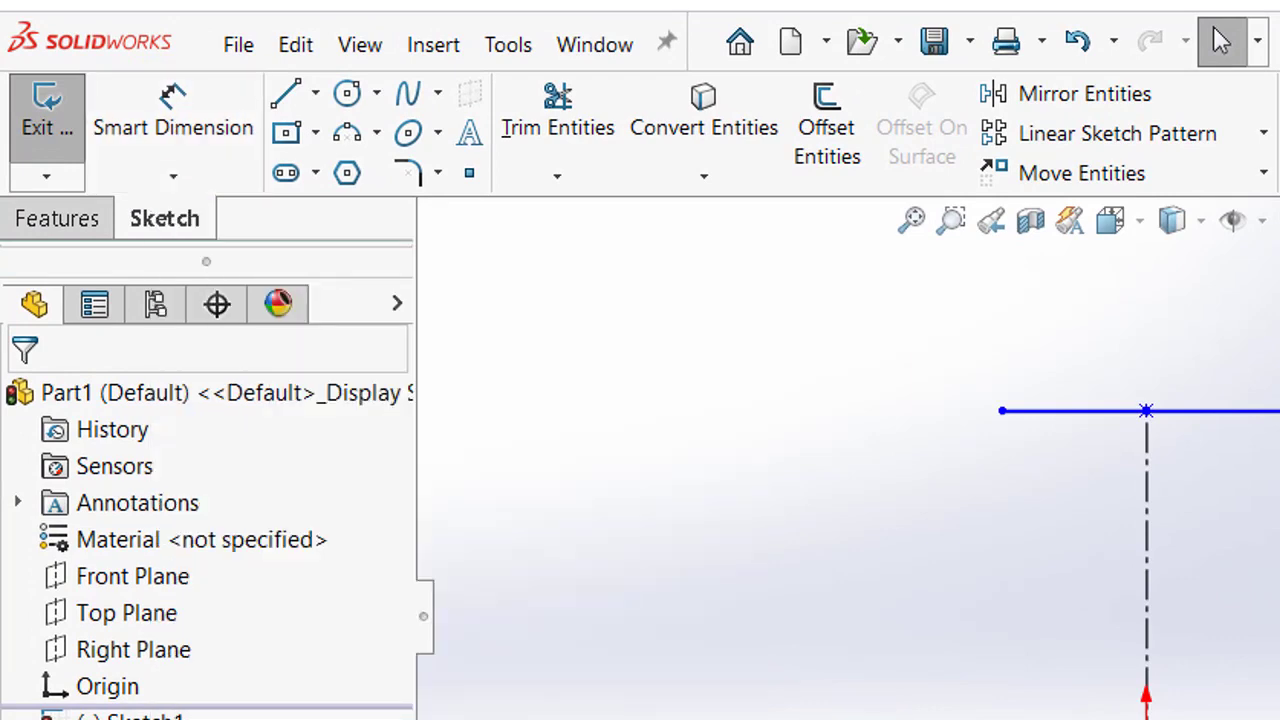
Add an 80 mm Smart Dimension to the top line's width
{"action": "left_click", "coordinate": [172, 180]}
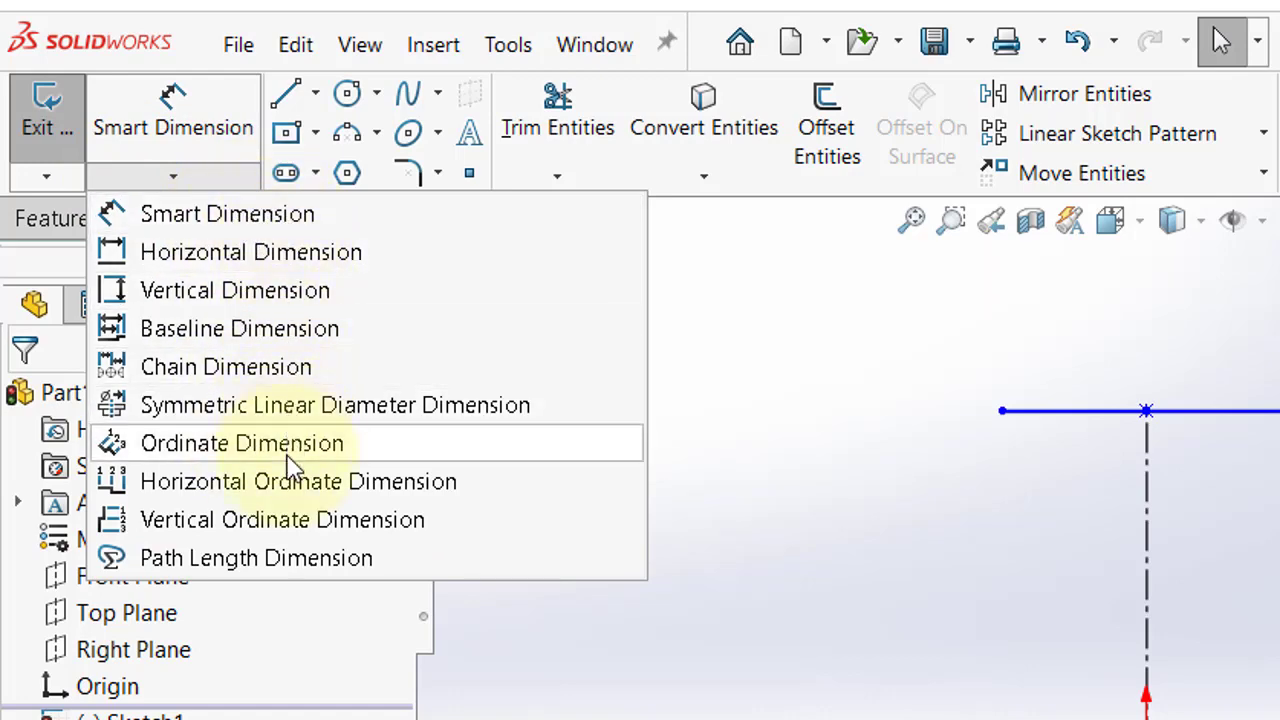
{"action": "left_click", "coordinate": [198, 128]}
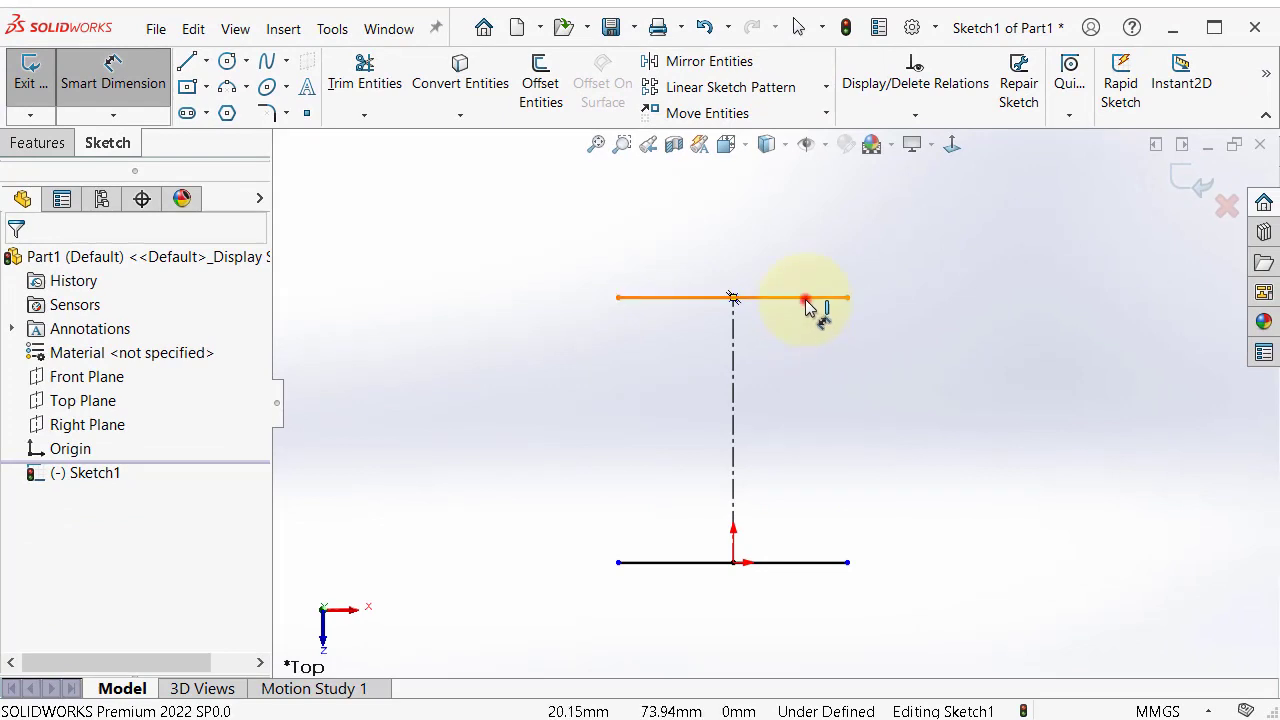
{"action": "left_click", "coordinate": [806, 300]}
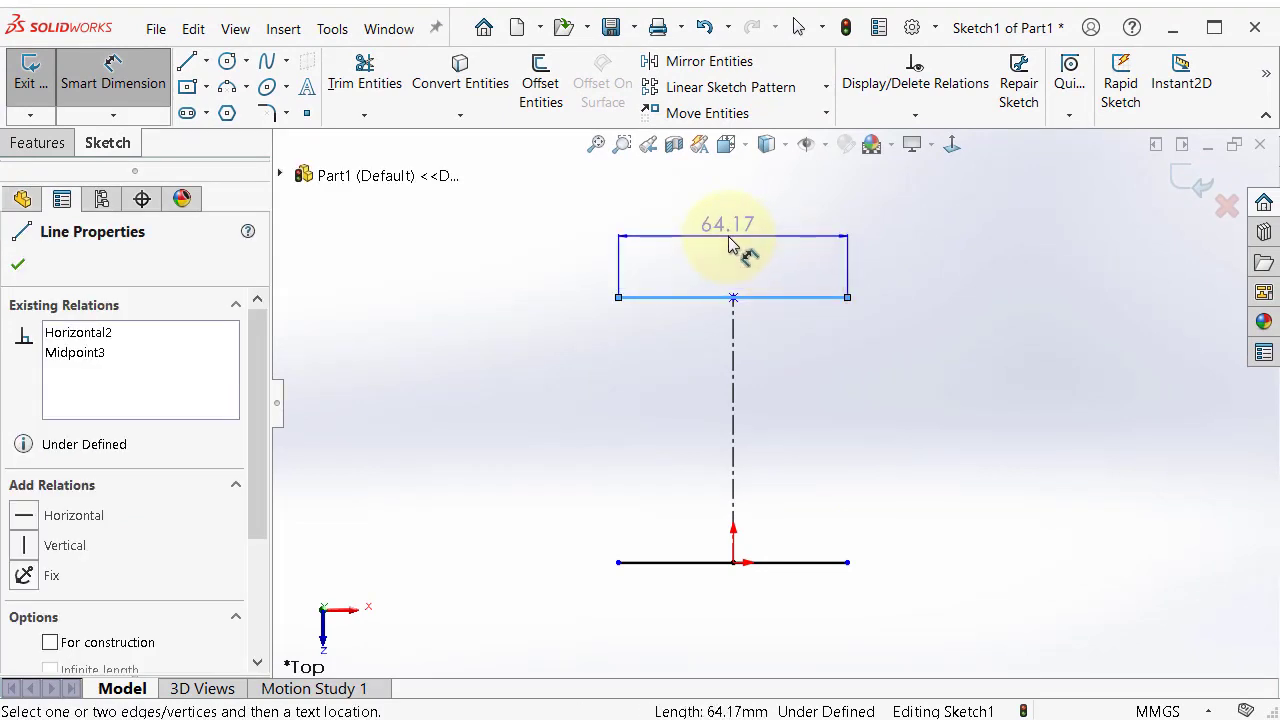
{"action": "left_click", "coordinate": [728, 240]}
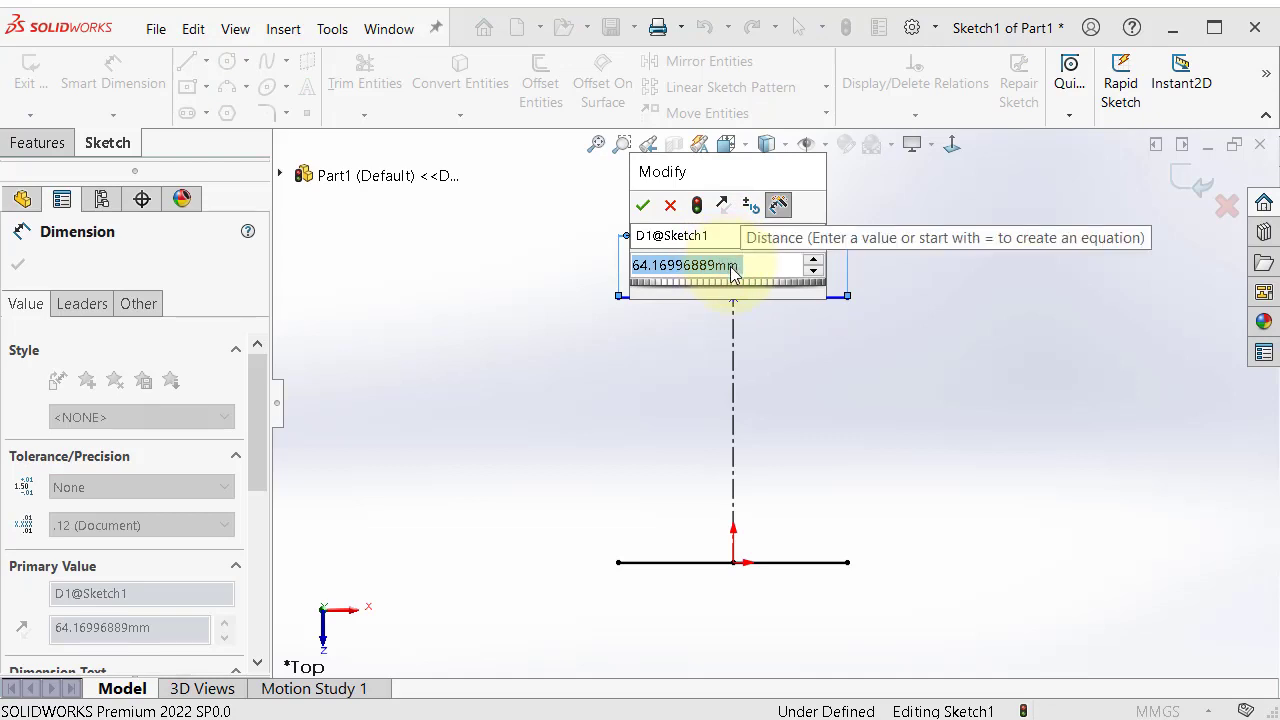
{"action": "type", "text": "80"}
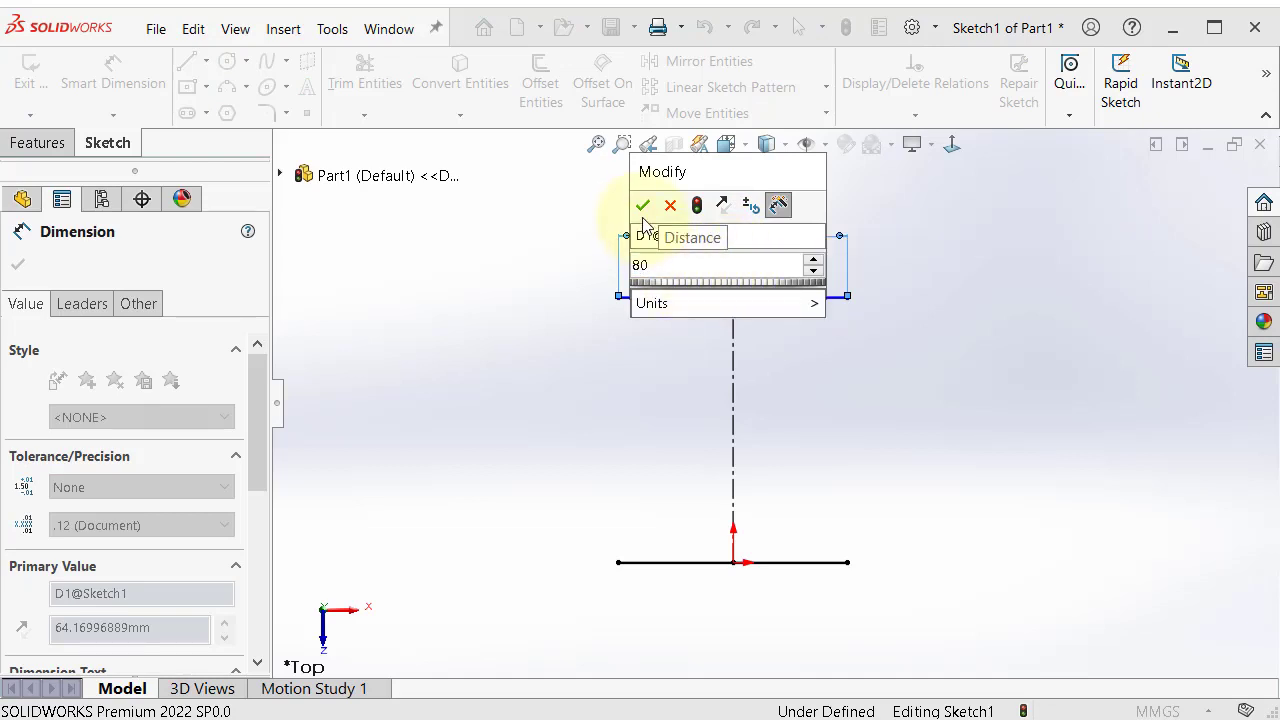
{"action": "left_click", "coordinate": [642, 206]}
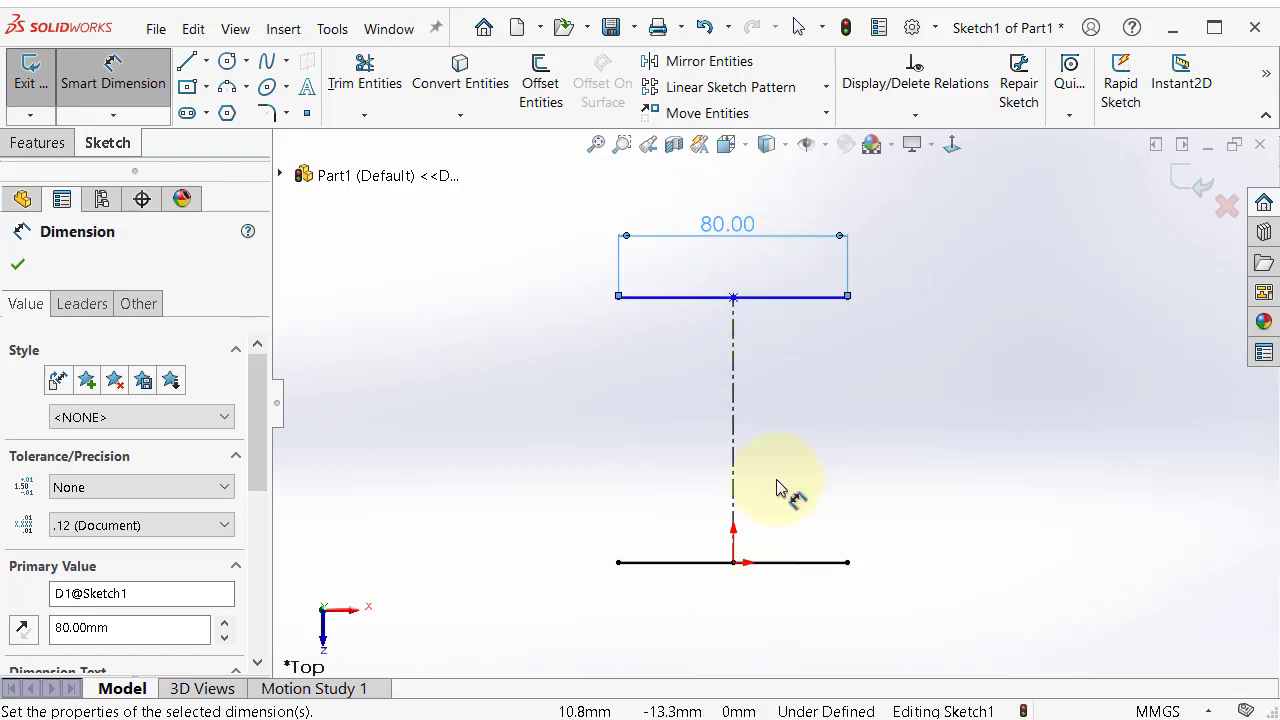
Dimension the vertical centerline's length as 100 mm, placed right of the sketch
{"action": "scroll", "coordinate": [800, 308], "scroll_direction": "down", "scroll_amount": 2}
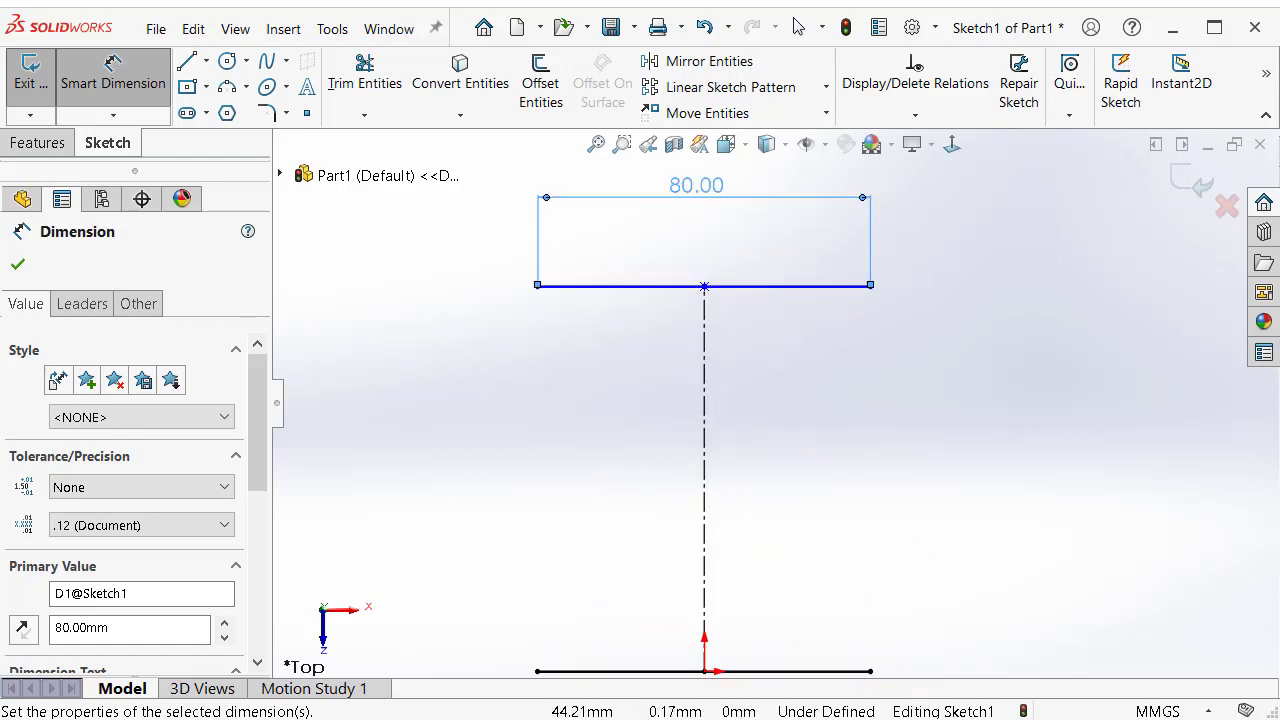
{"action": "scroll", "coordinate": [828, 430], "scroll_direction": "up", "scroll_amount": 1}
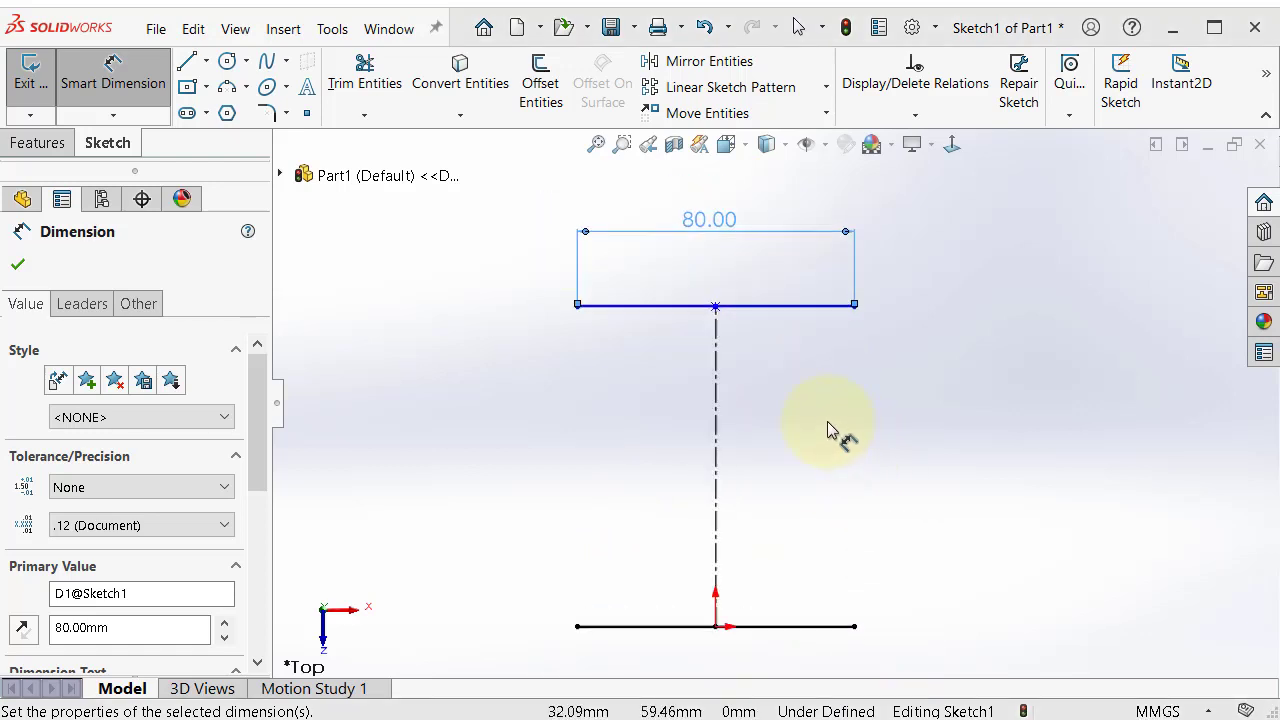
{"action": "left_click", "coordinate": [715, 382]}
{"action": "left_click", "coordinate": [977, 420]}
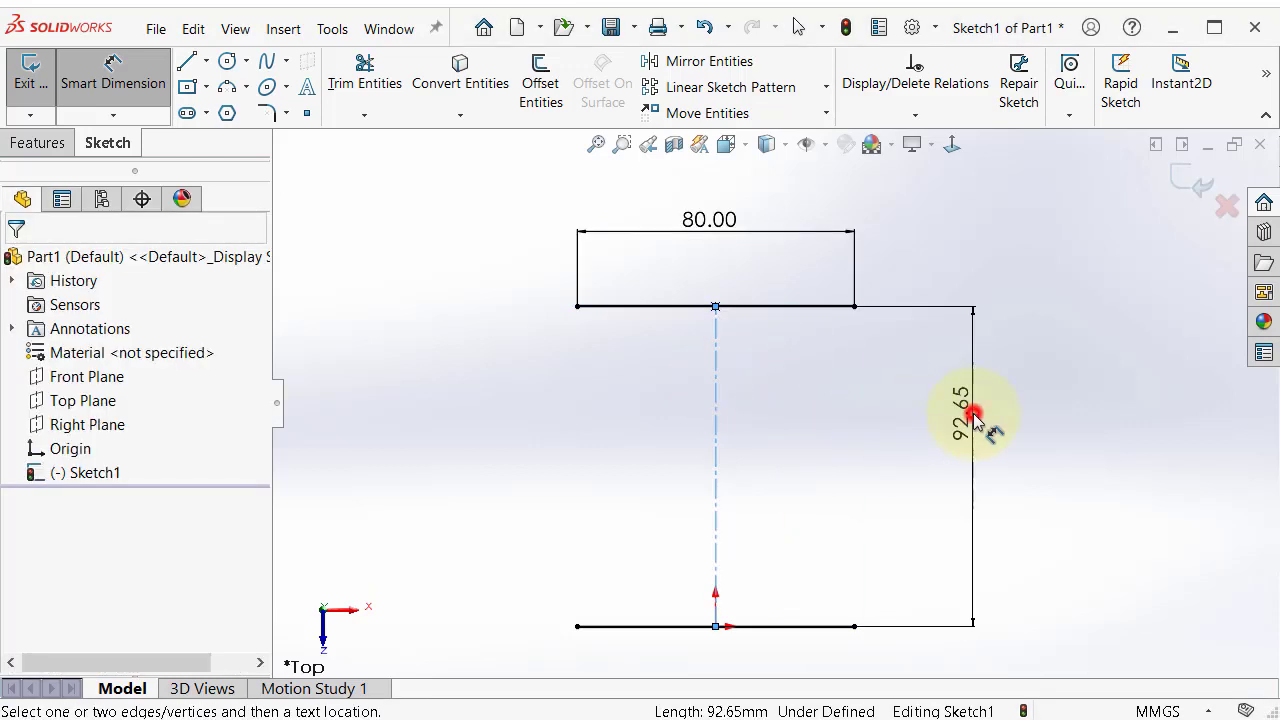
{"action": "type", "text": "10"}
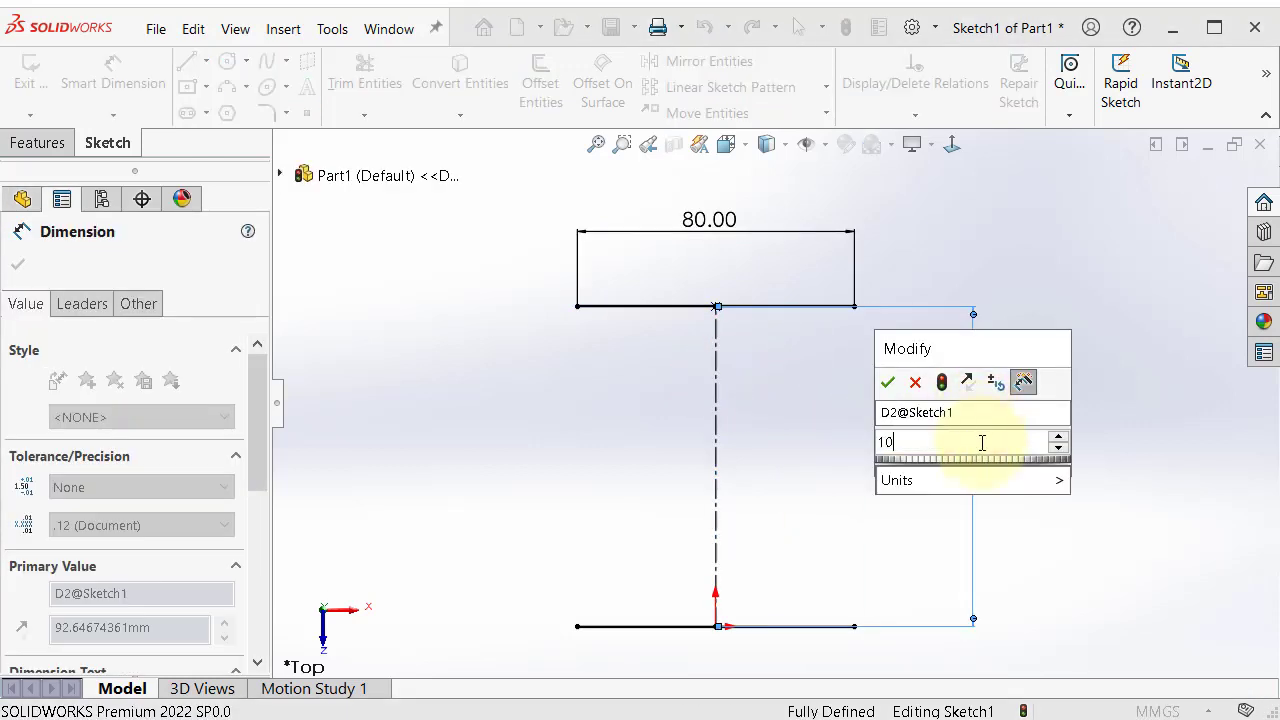
{"action": "type", "text": "0"}
{"action": "left_click", "coordinate": [888, 384]}
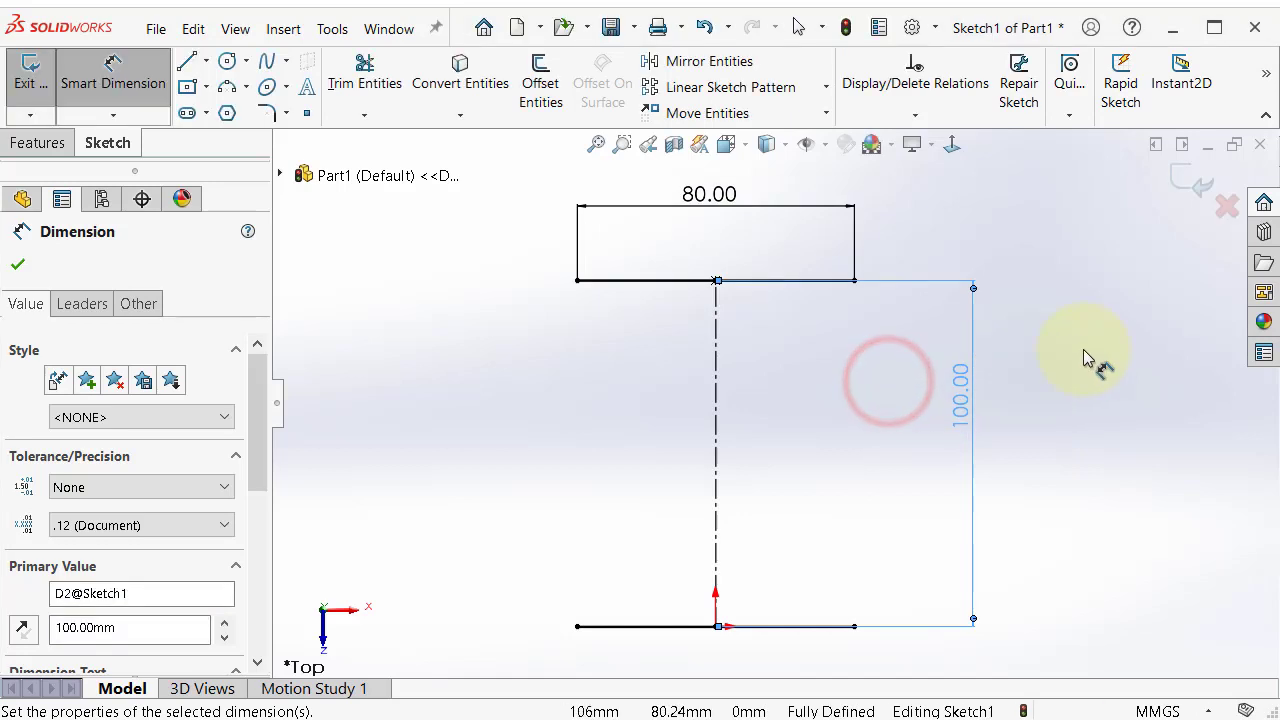
{"action": "left_click", "coordinate": [1083, 349]}
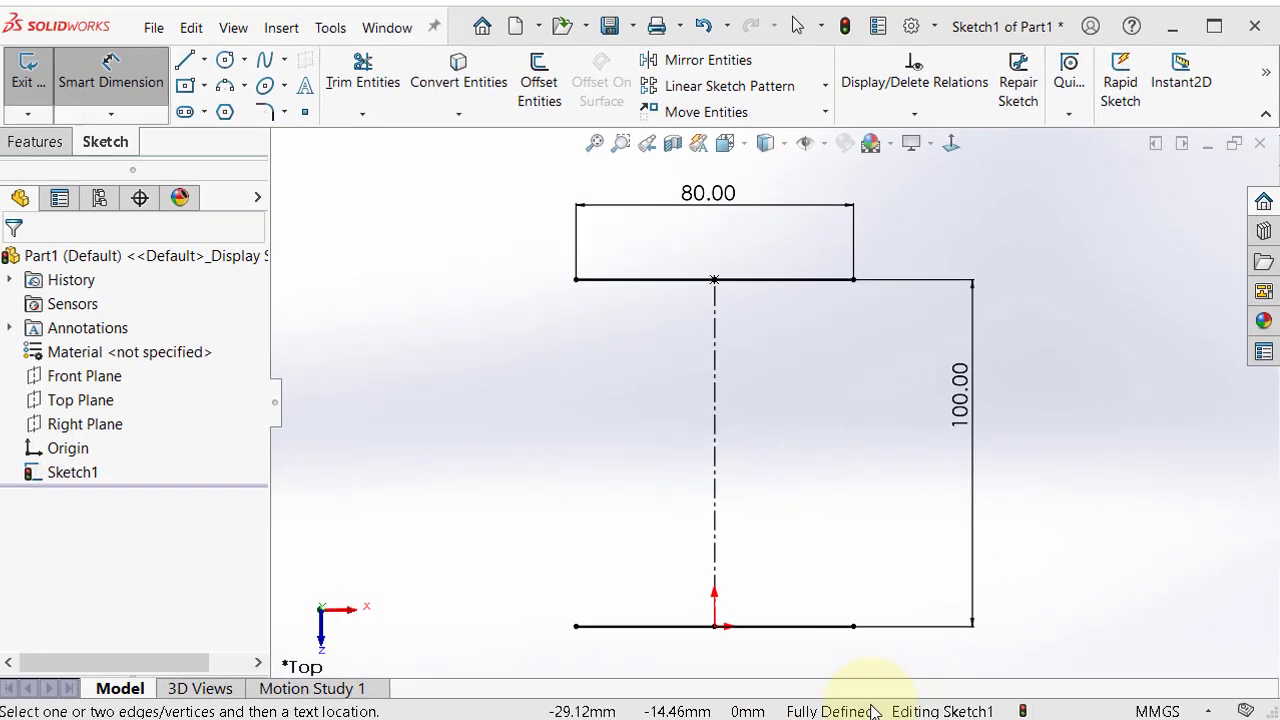
Reopen the vertical dimension and change its length to 120 mm
{"action": "double_click", "coordinate": [965, 406]}
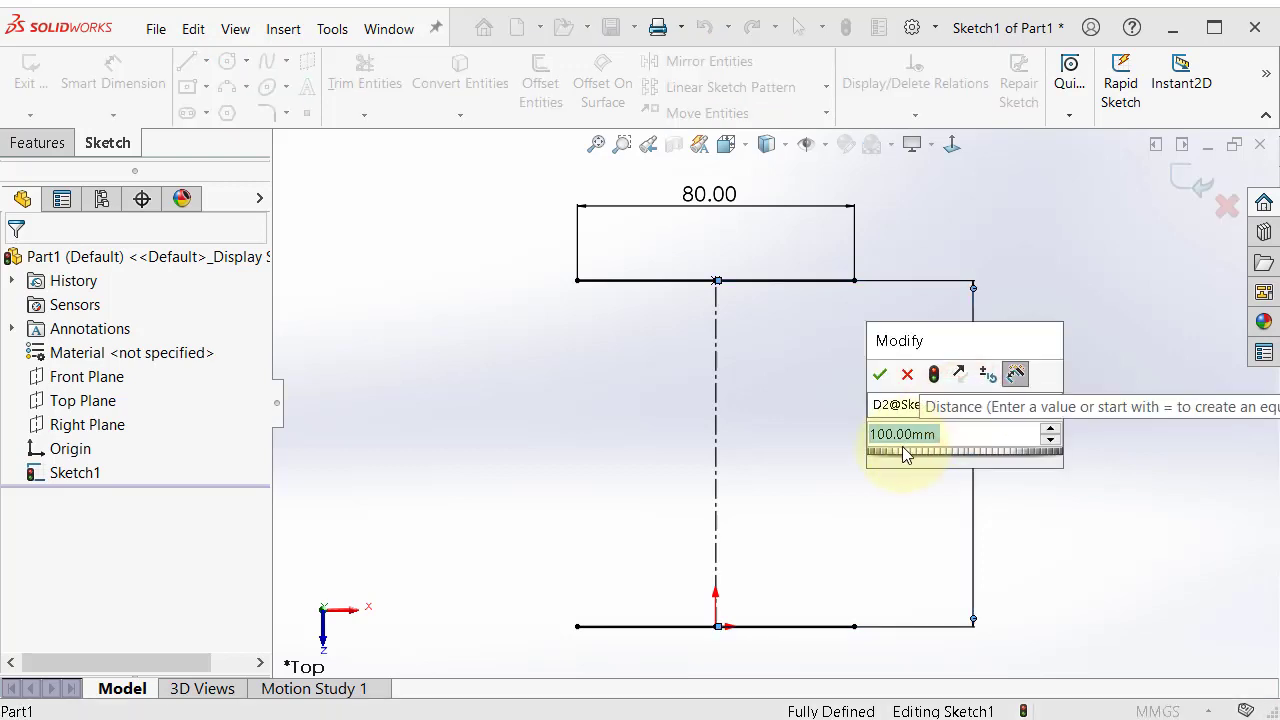
{"action": "type", "text": "160"}
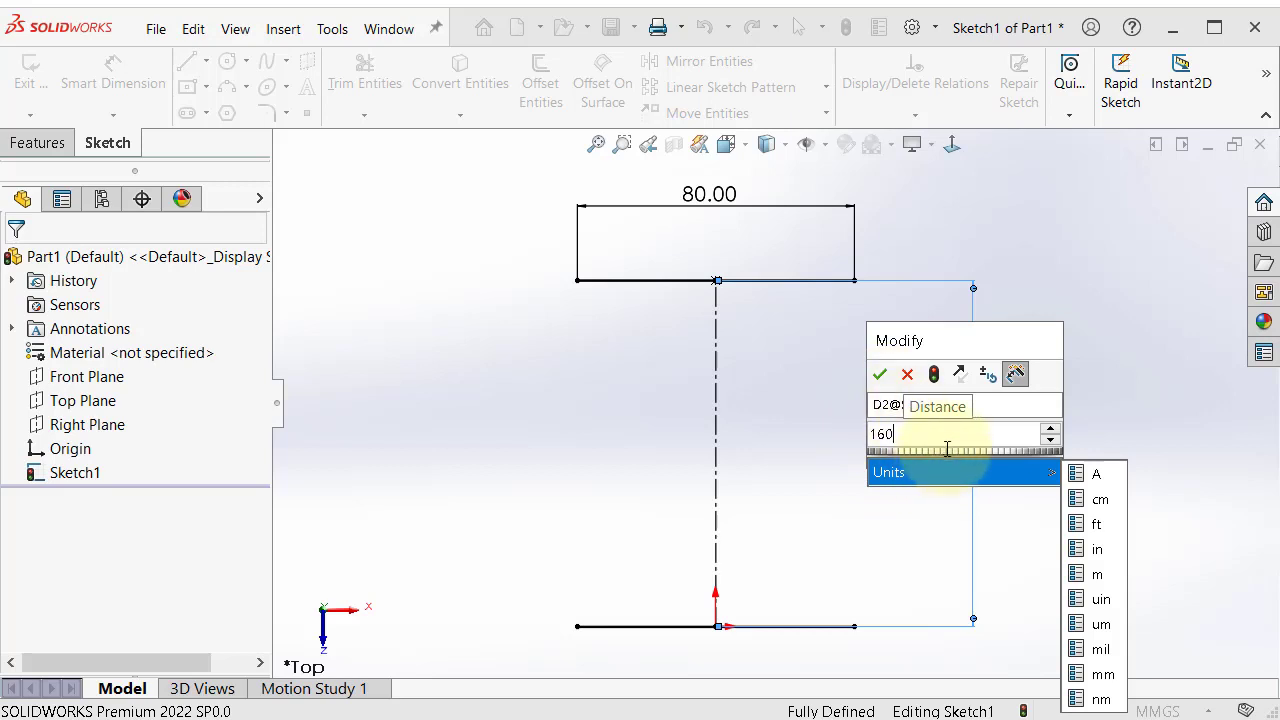
{"action": "key", "text": "BackSpace"}
{"action": "key", "text": "BackSpace"}
{"action": "type", "text": "20"}
{"action": "key", "text": "Return"}
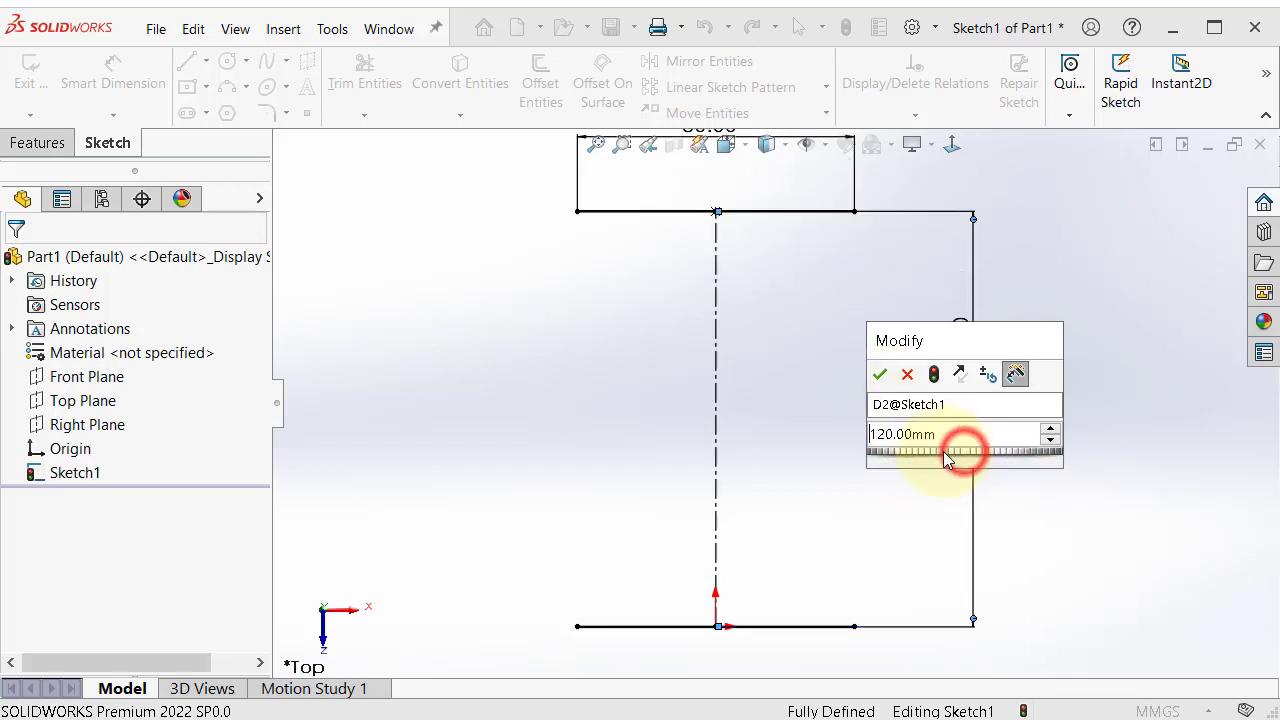
Adjust the vertical dimension through 180–200 mm with the thumbwheel and arrows, settling on 160 mm
{"action": "left_click_drag", "start_coordinate": [943, 451], "coordinate": [967, 446]}
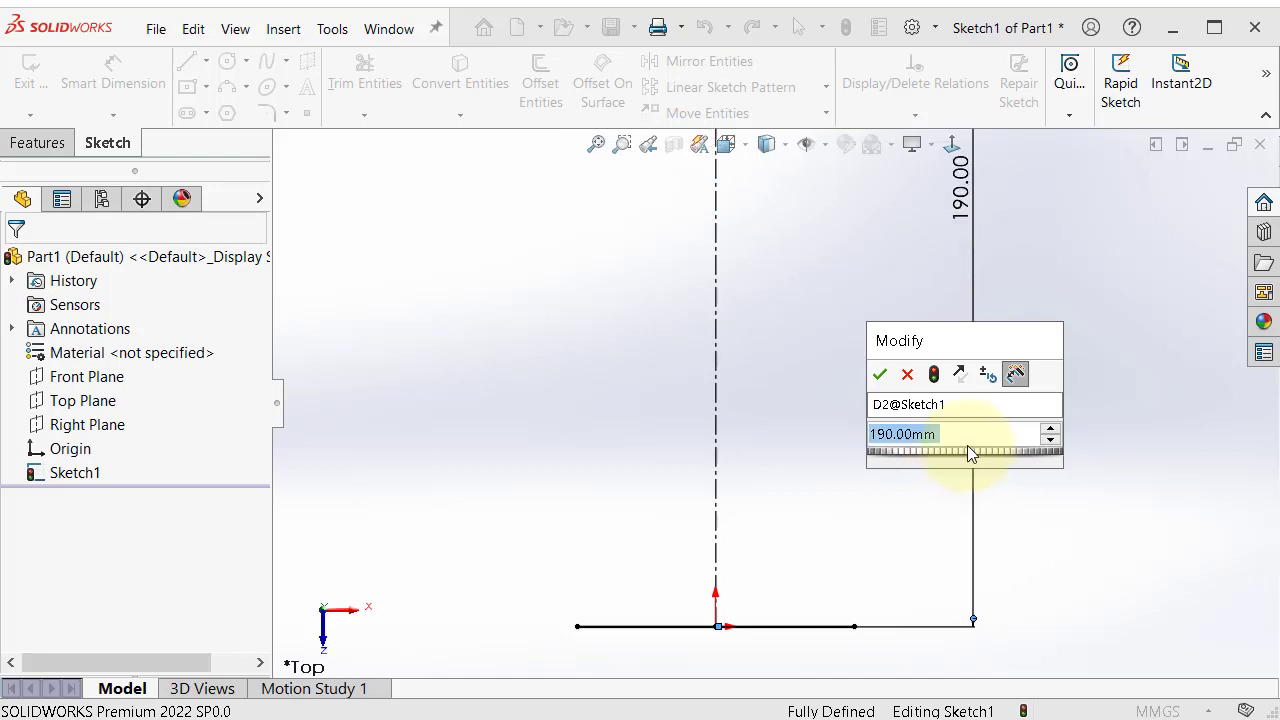
{"action": "left_click", "coordinate": [1051, 427]}
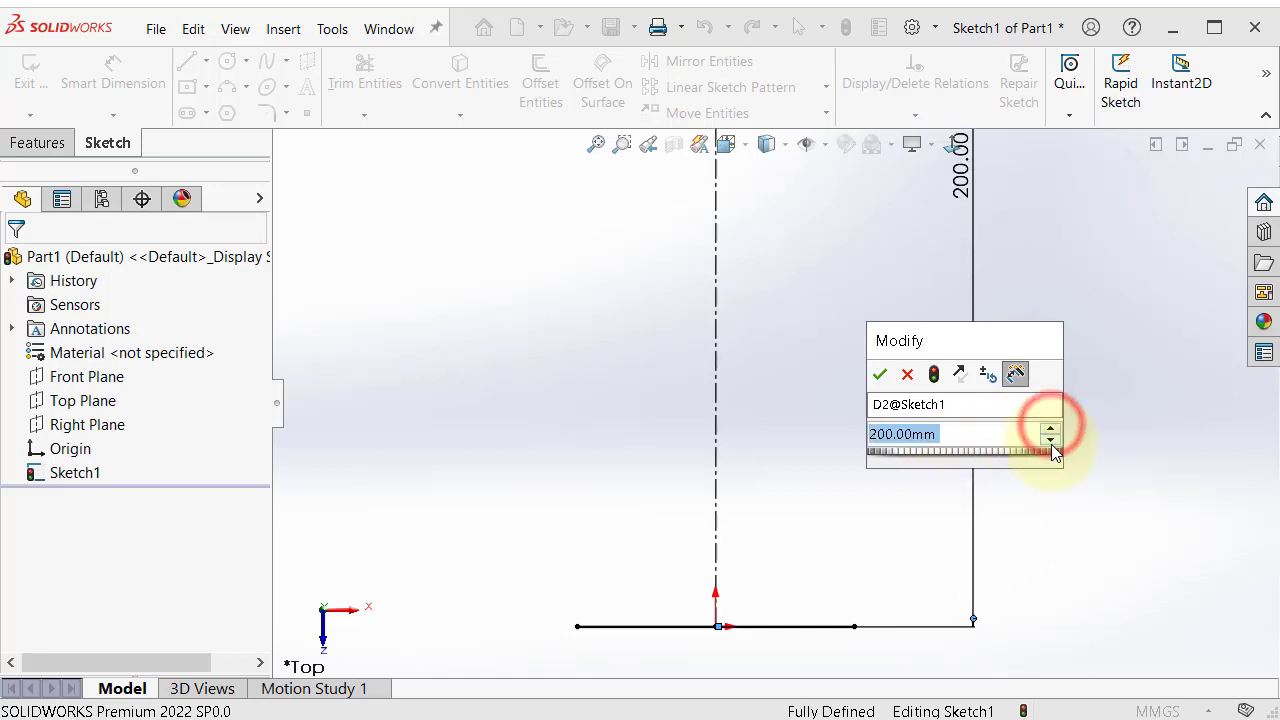
{"action": "left_click", "coordinate": [1050, 442]}
{"action": "left_click", "coordinate": [1050, 442]}
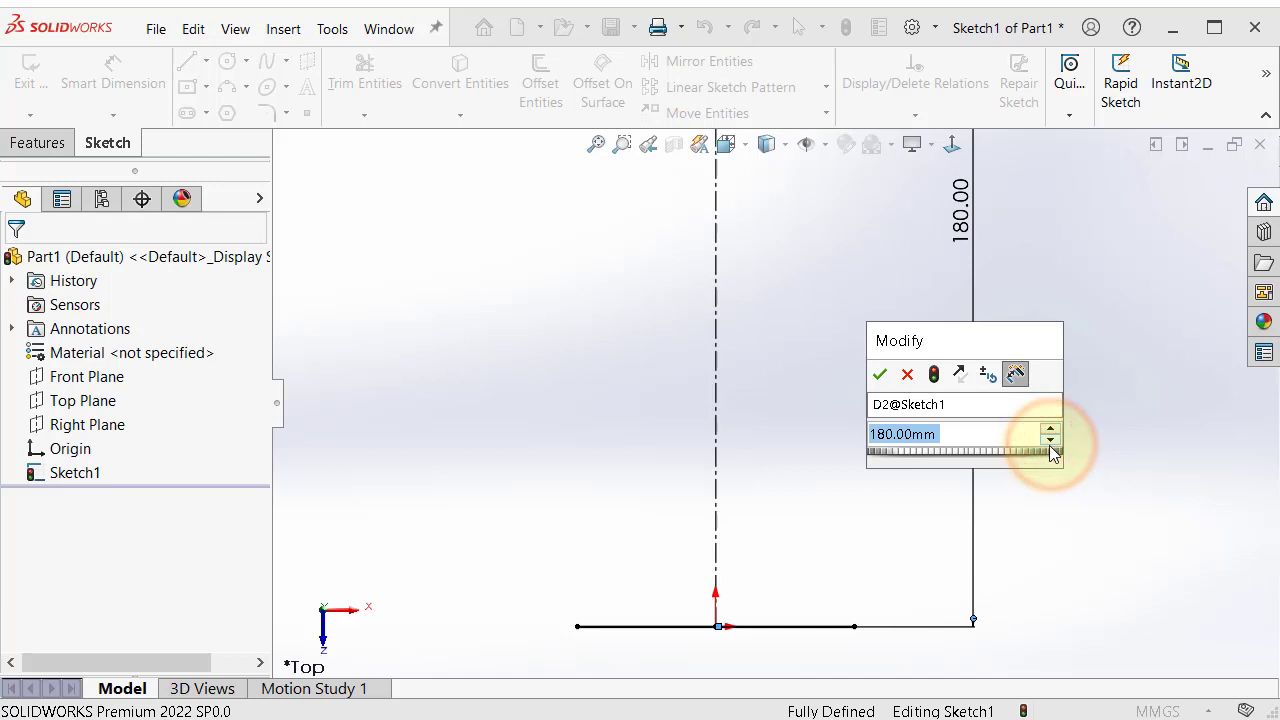
{"action": "left_click", "coordinate": [946, 408]}
{"action": "left_click", "coordinate": [948, 410]}
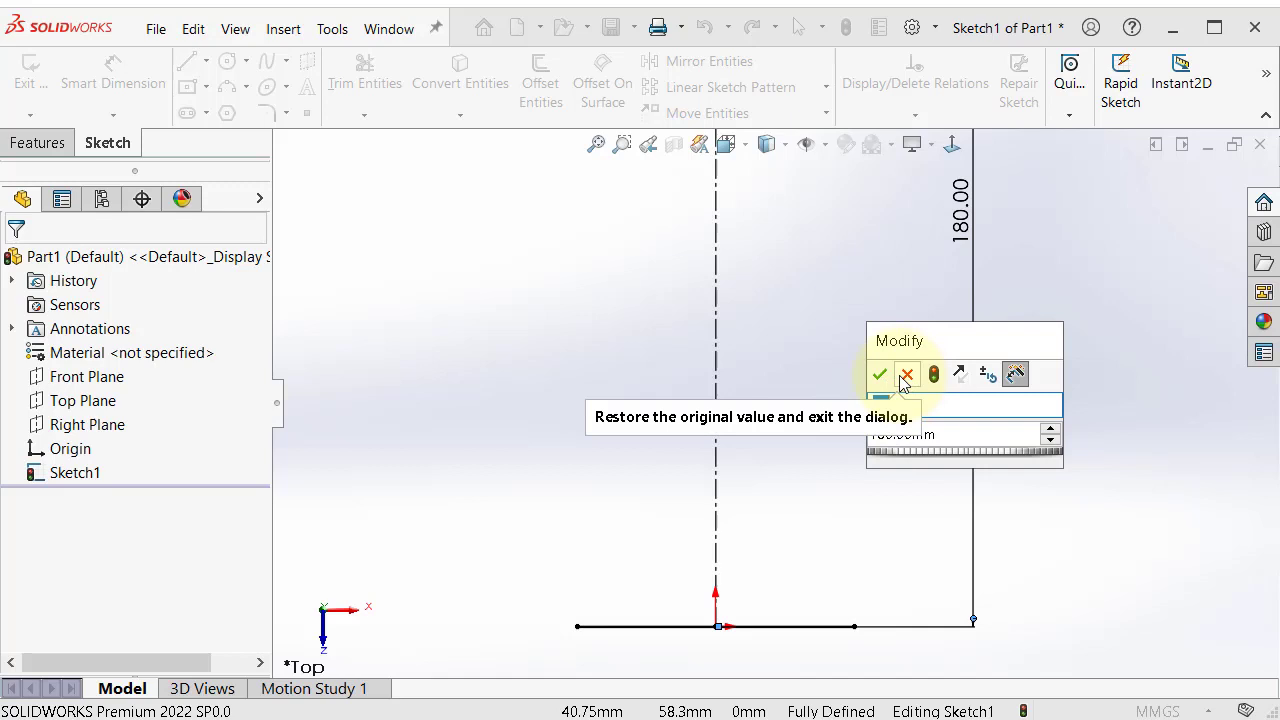
{"action": "left_click", "coordinate": [1051, 440]}
{"action": "left_click", "coordinate": [1051, 440]}
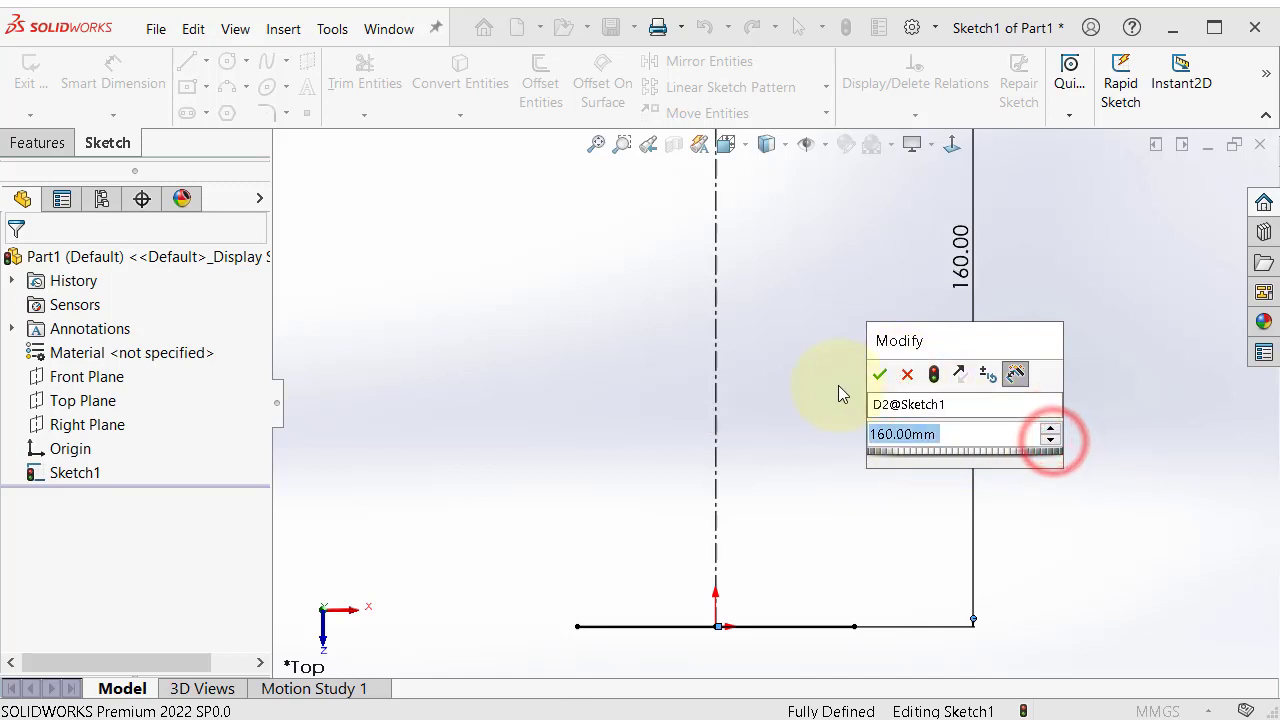
{"action": "left_click", "coordinate": [882, 375]}
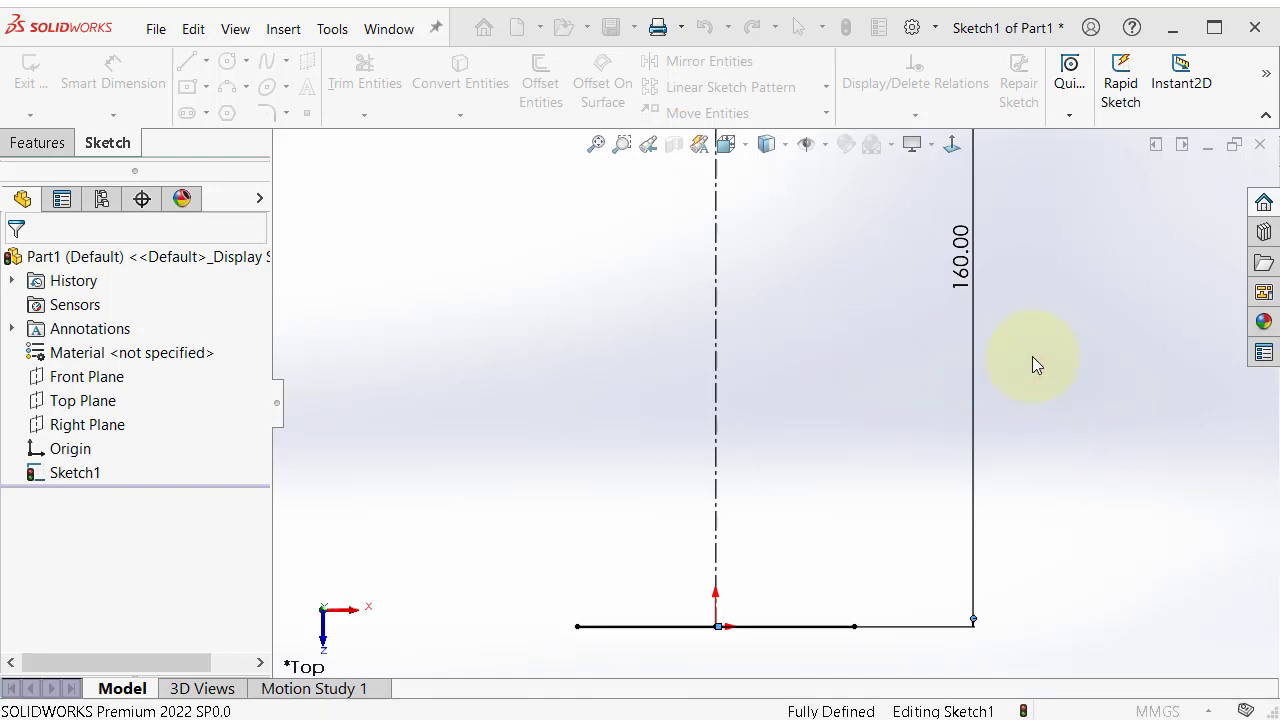
{"action": "scroll", "coordinate": [766, 337], "scroll_direction": "up", "scroll_amount": 3}
Sketch a short riser from the bottom line's left end, a leftward step and a tangent fillet arc
{"action": "scroll", "coordinate": [750, 280], "scroll_direction": "down", "scroll_amount": 1}
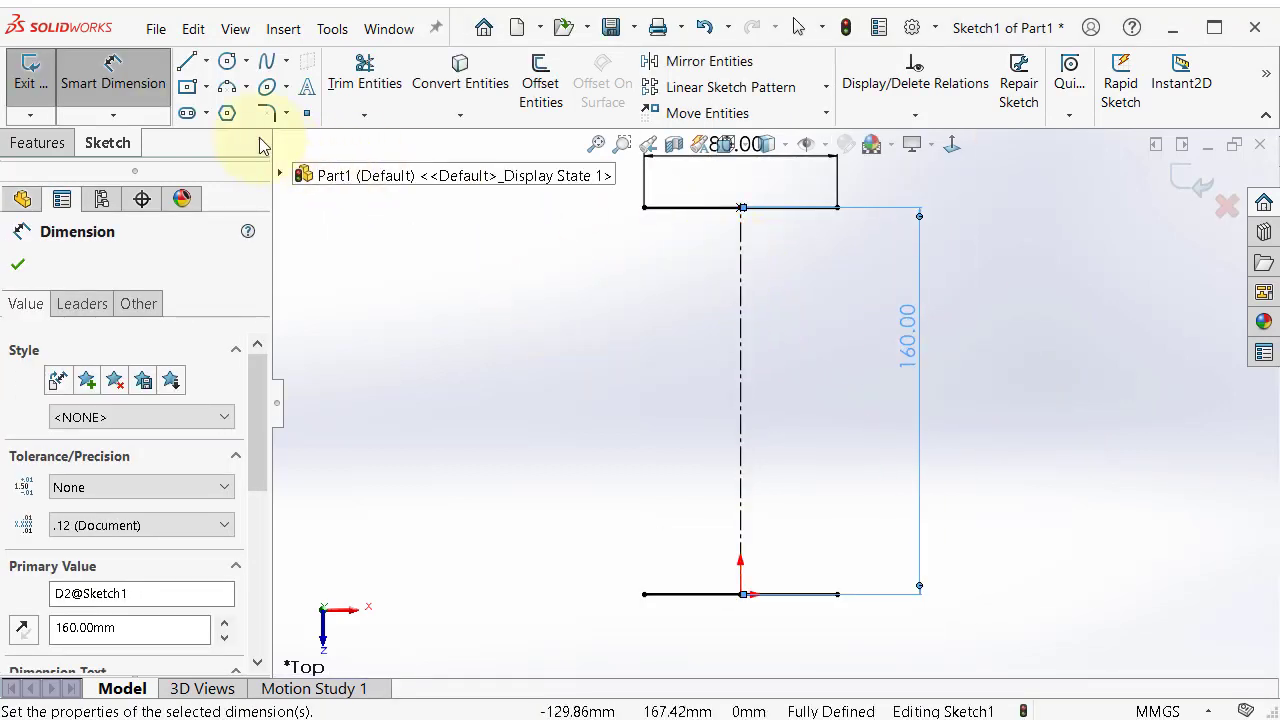
{"action": "left_click", "coordinate": [187, 62]}
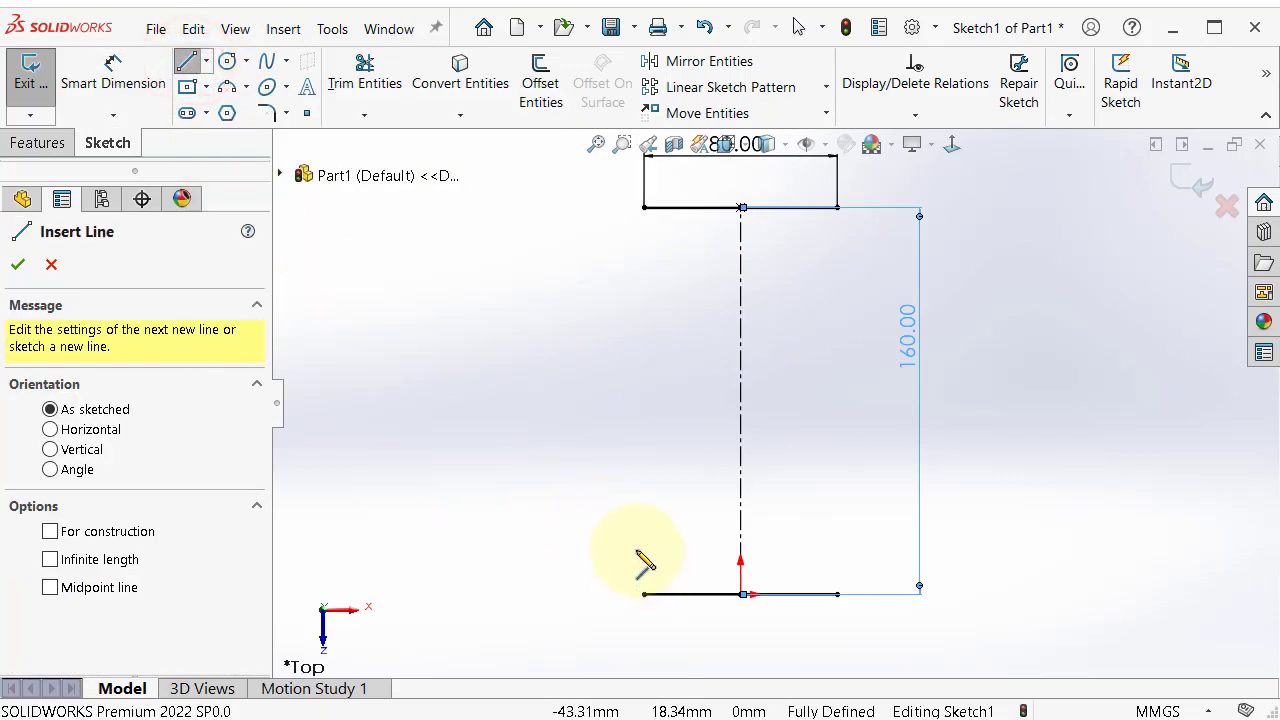
{"action": "scroll", "coordinate": [660, 590], "scroll_direction": "down", "scroll_amount": 2}
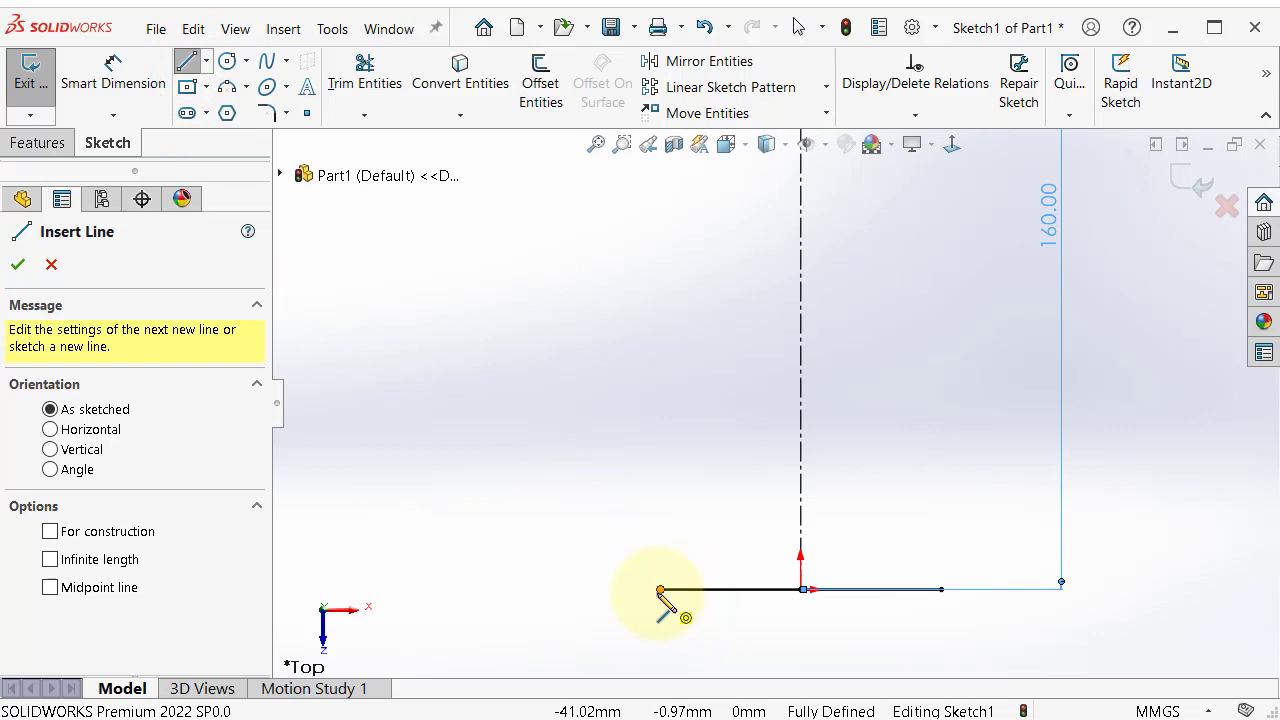
{"action": "left_click", "coordinate": [660, 590]}
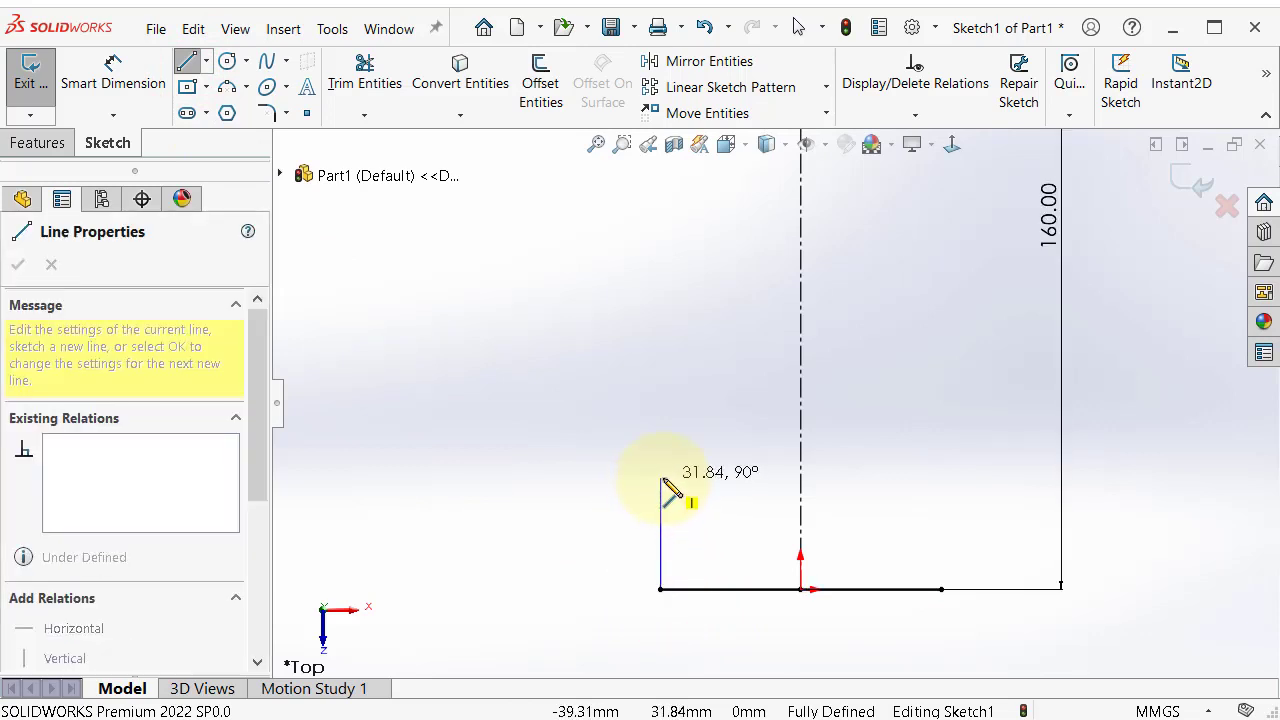
{"action": "left_click", "coordinate": [661, 477]}
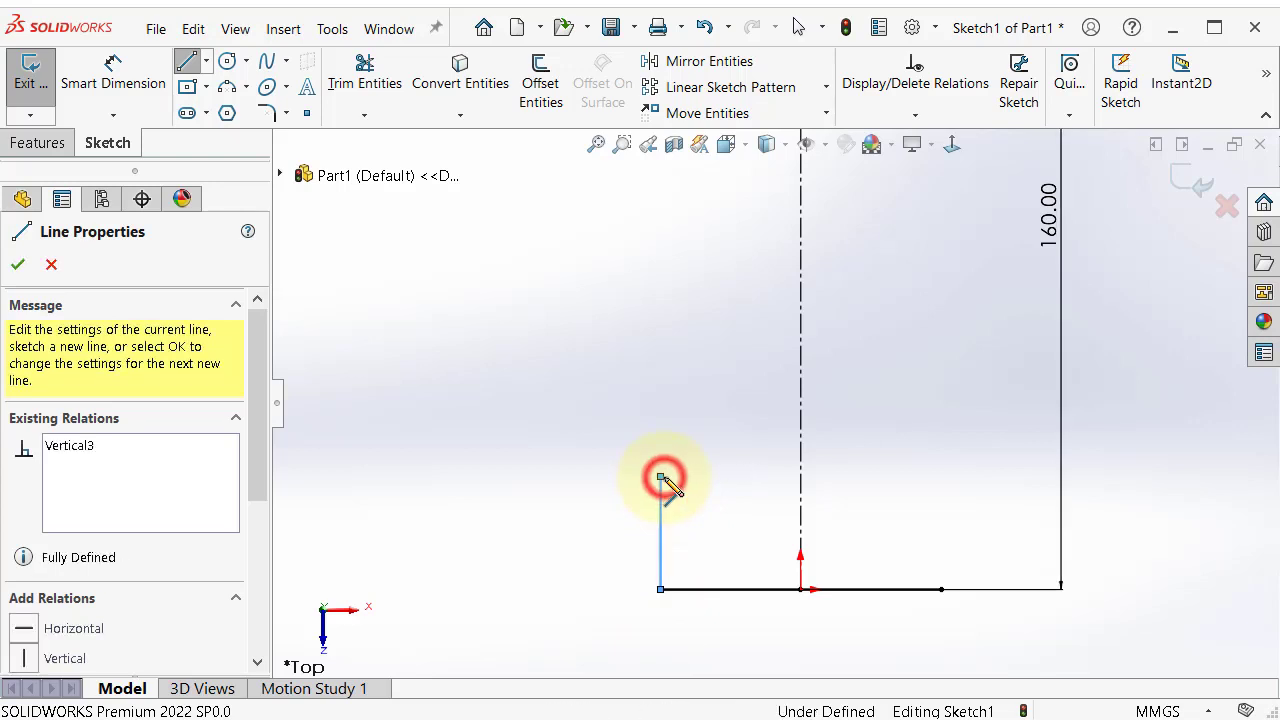
{"action": "left_click", "coordinate": [553, 476]}
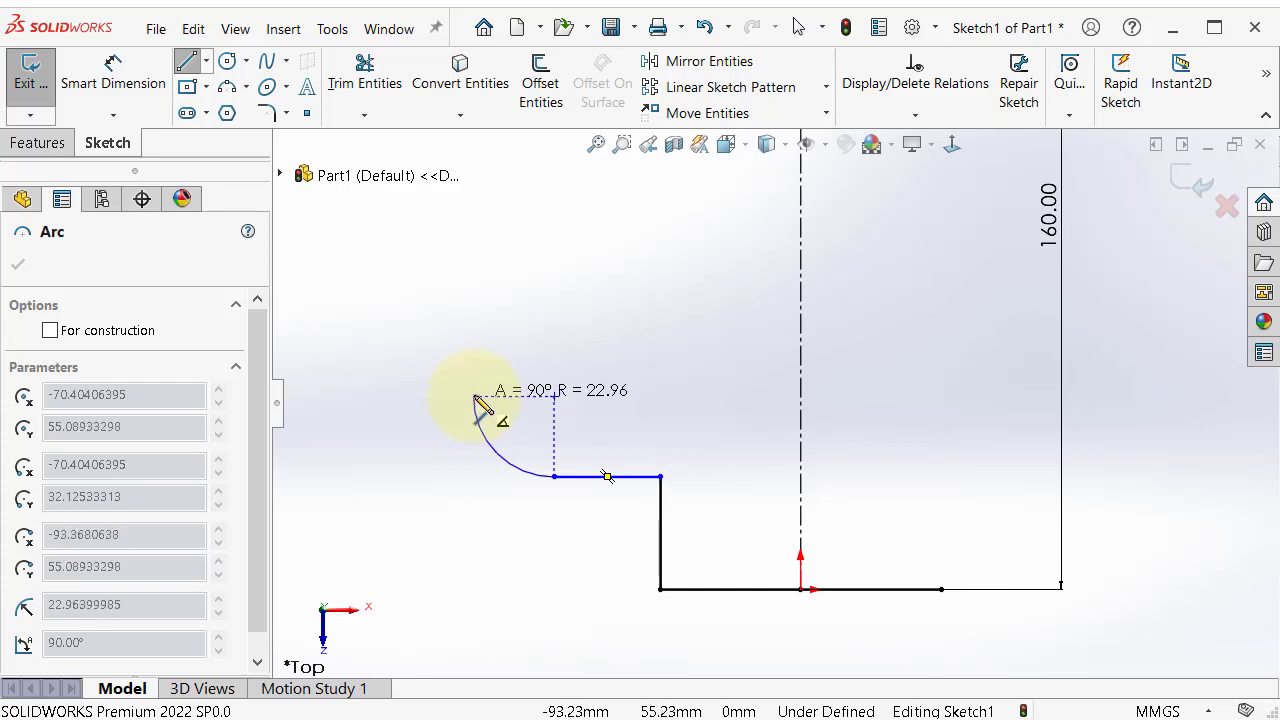
{"action": "left_click", "coordinate": [474, 395]}
Continue with a tall vertical line on the left and a trial tangent arc above it
{"action": "key", "text": "z"}
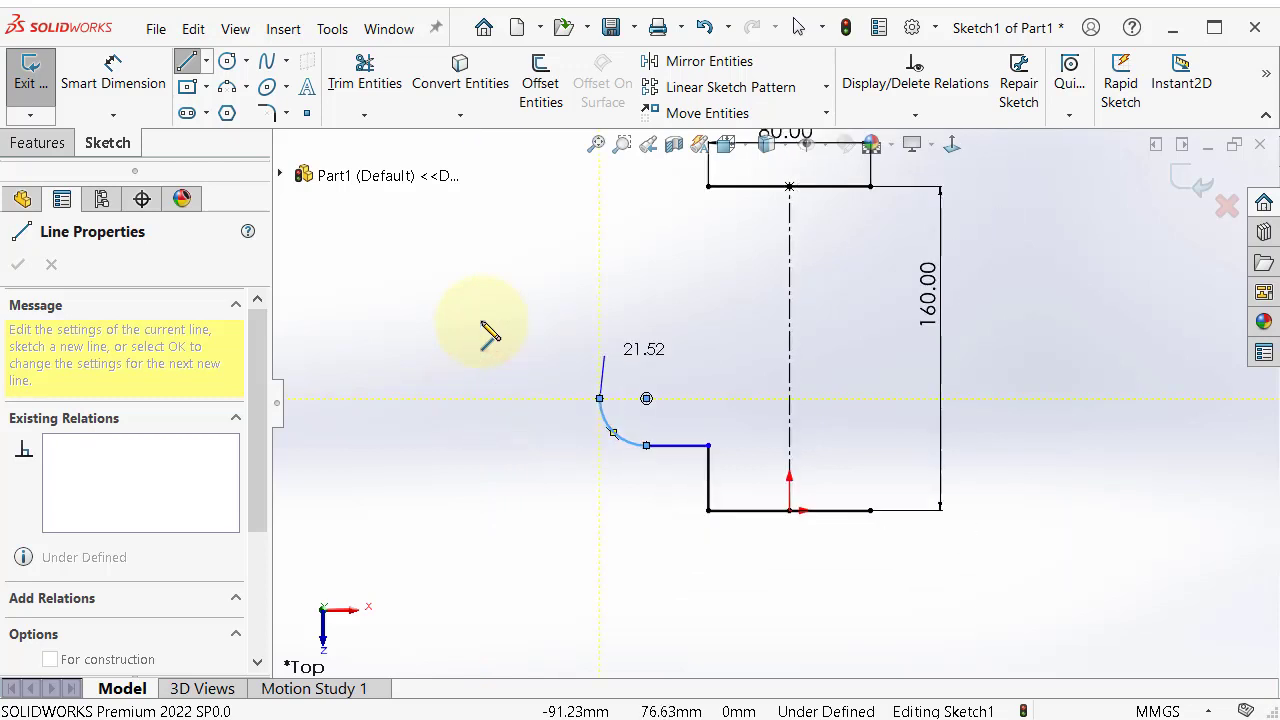
{"action": "left_click", "coordinate": [599, 226]}
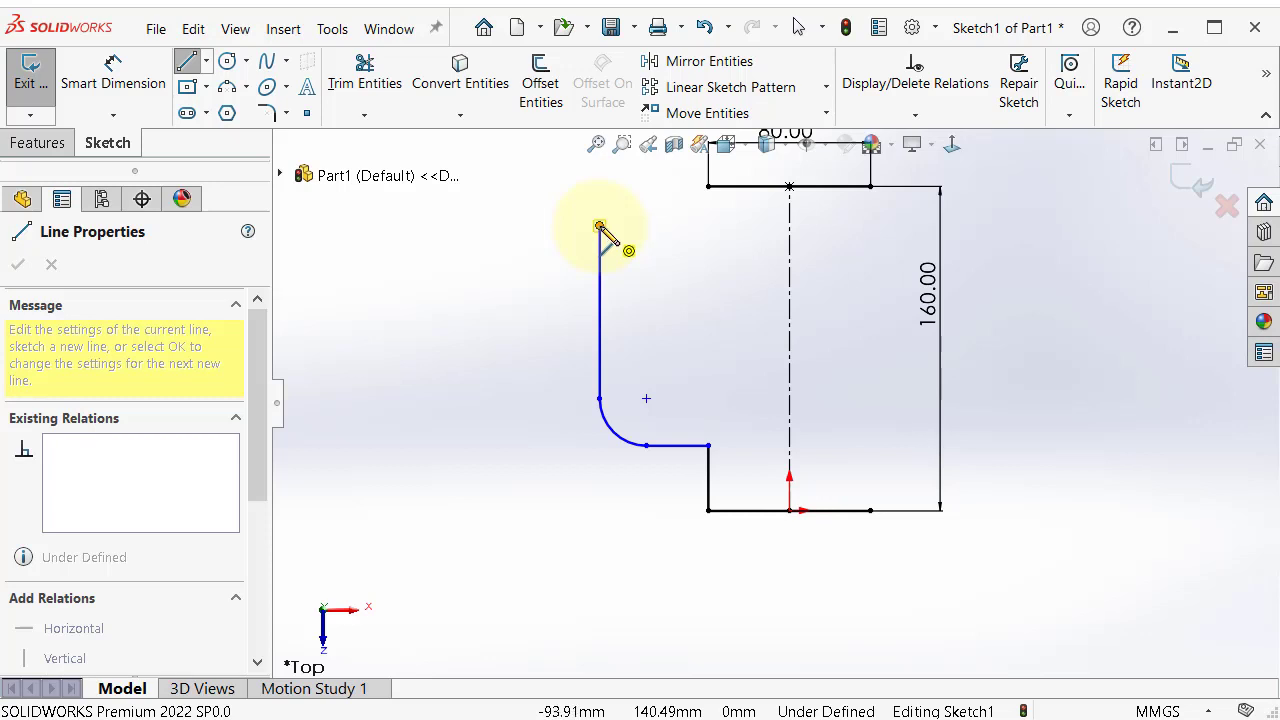
{"action": "key", "text": "a"}
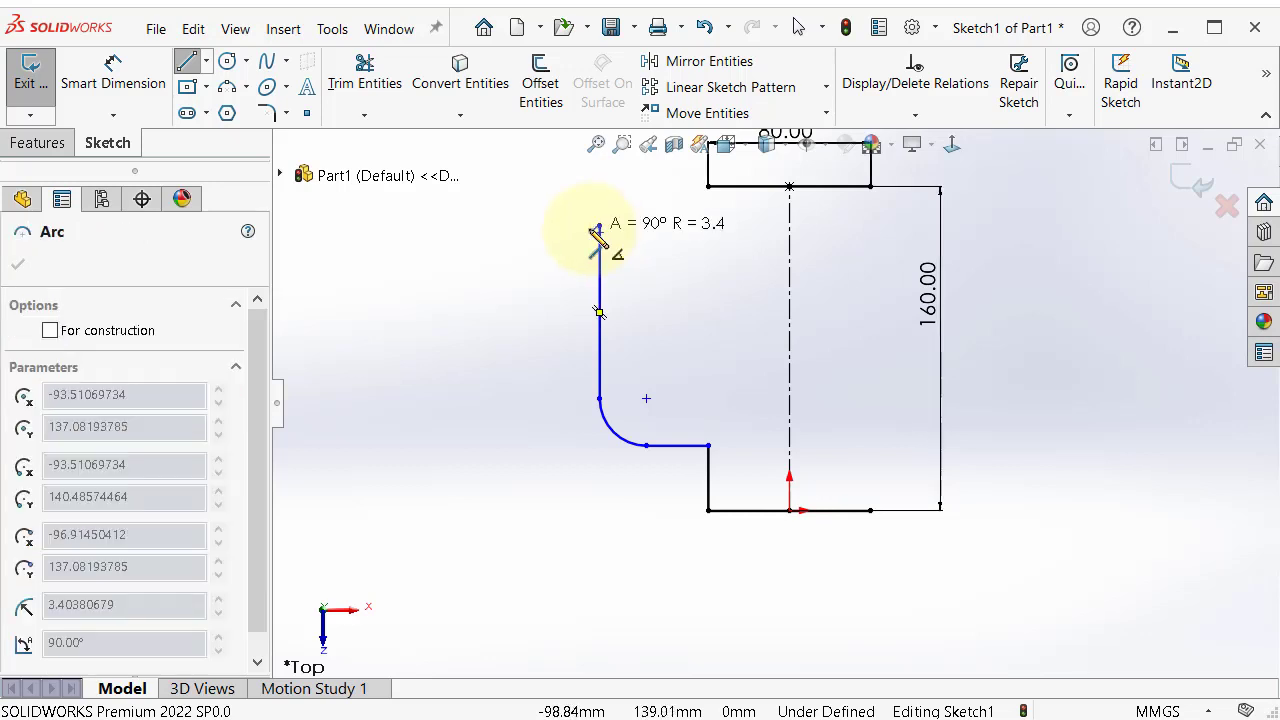
{"action": "key", "text": "z"}
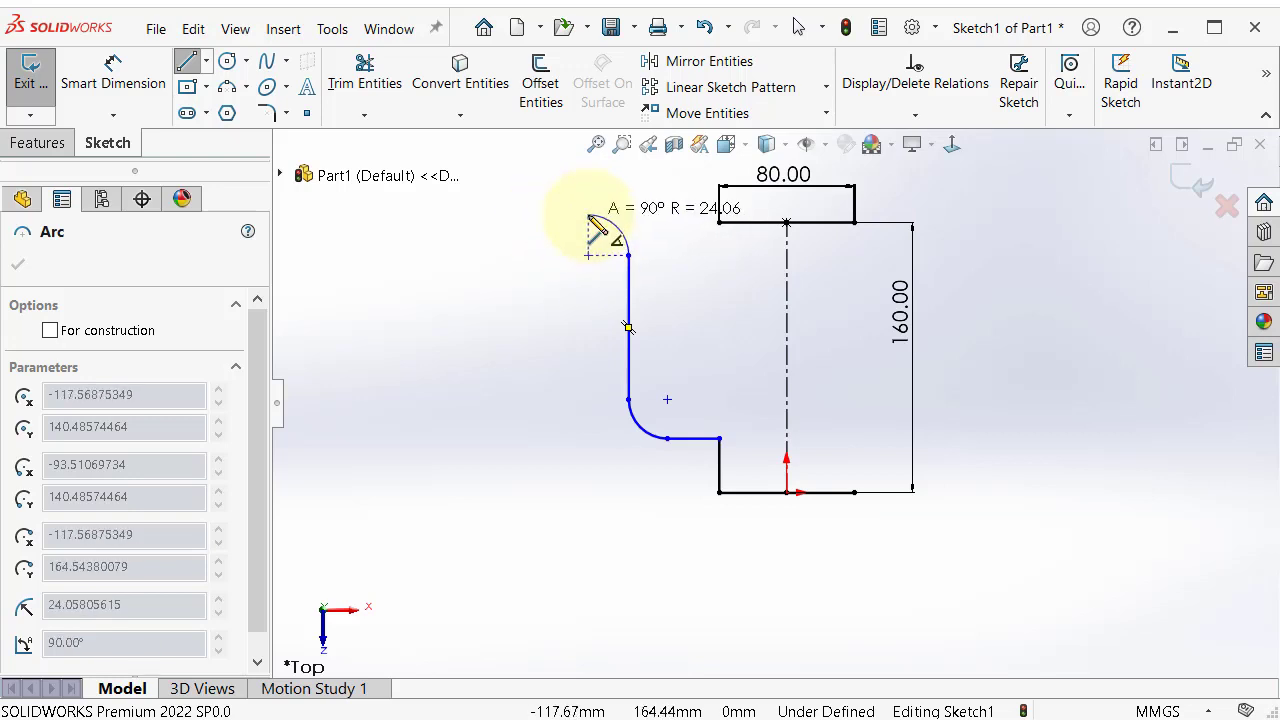
{"action": "left_click", "coordinate": [588, 216]}
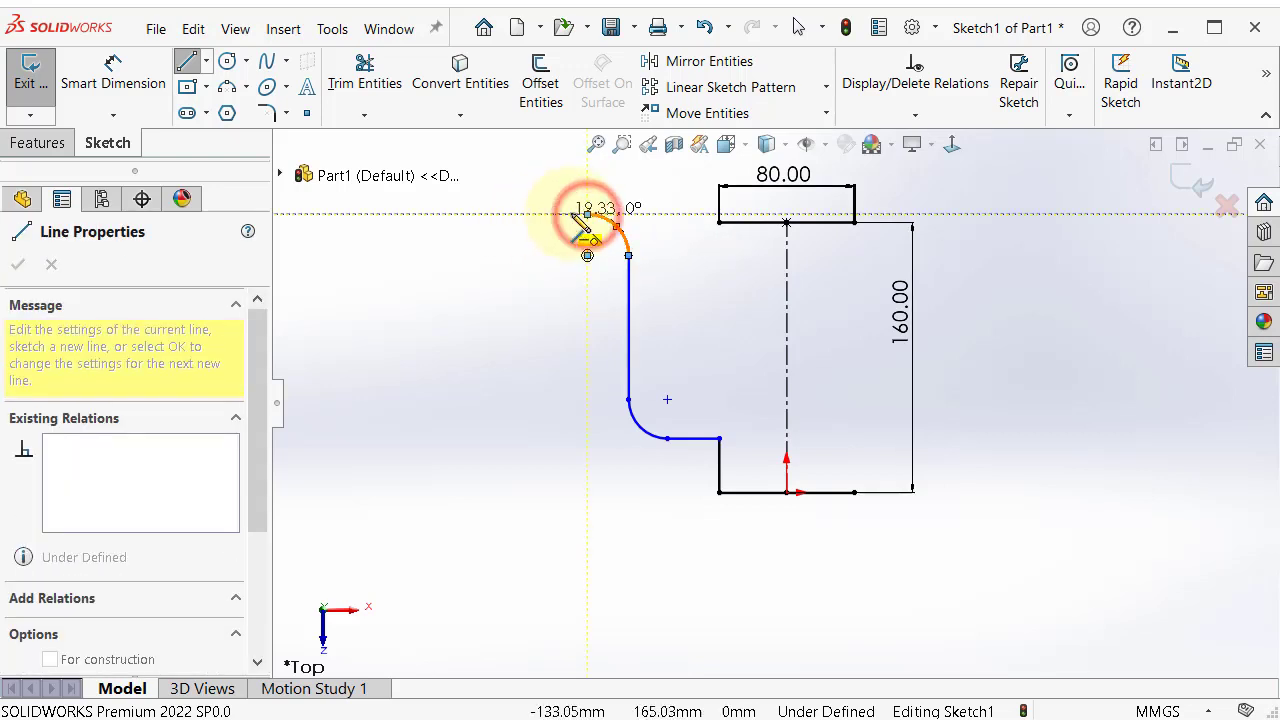
{"action": "key", "text": "a"}
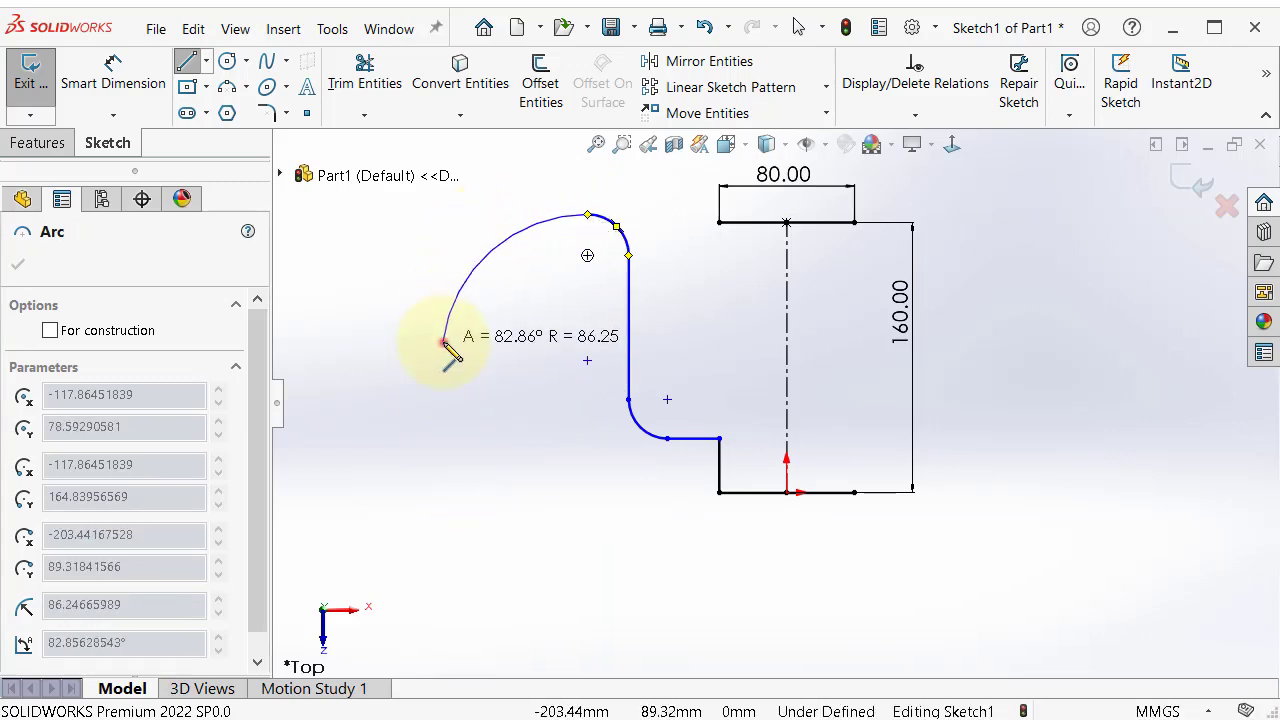
Place a second tangent arc, then stop sketching and return to selection mode
{"action": "left_click", "coordinate": [443, 340]}
{"action": "right_click", "coordinate": [443, 343]}
{"action": "left_click", "coordinate": [457, 373]}
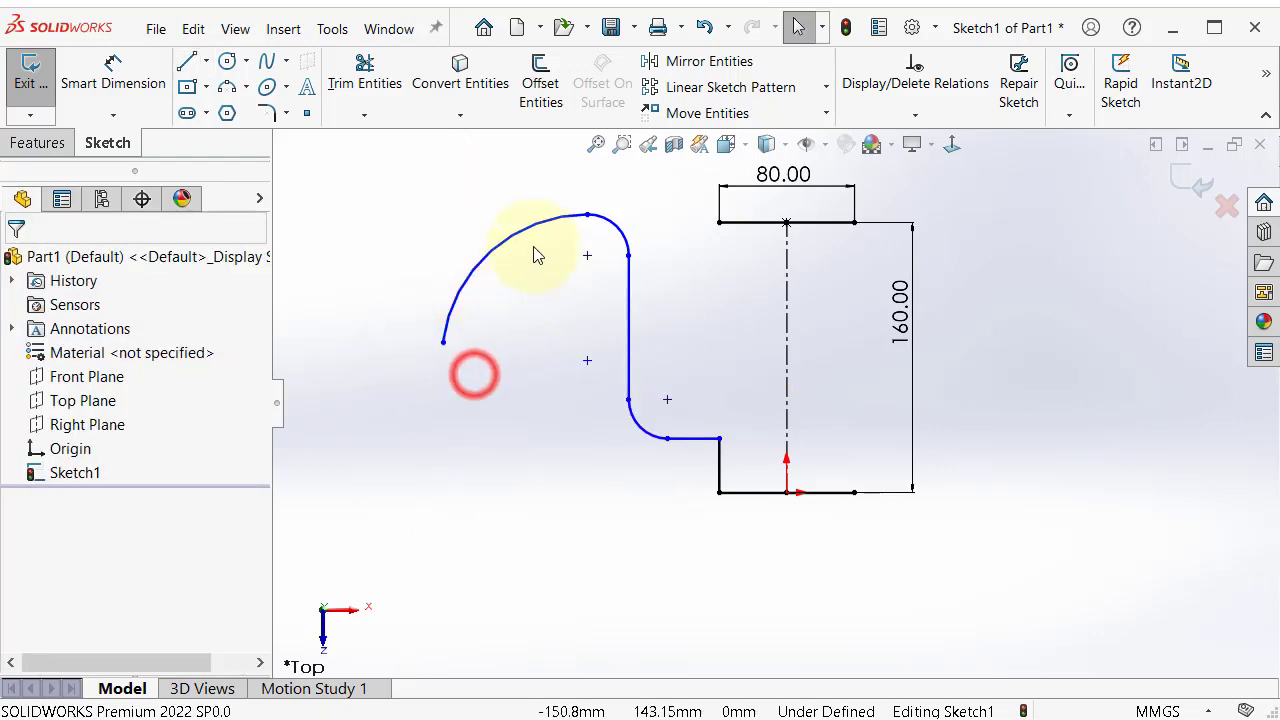
{"action": "scroll", "coordinate": [555, 245], "scroll_direction": "down", "scroll_amount": 4}
Delete the large stray arc and the small arc above the tall left line
{"action": "left_click", "coordinate": [574, 231]}
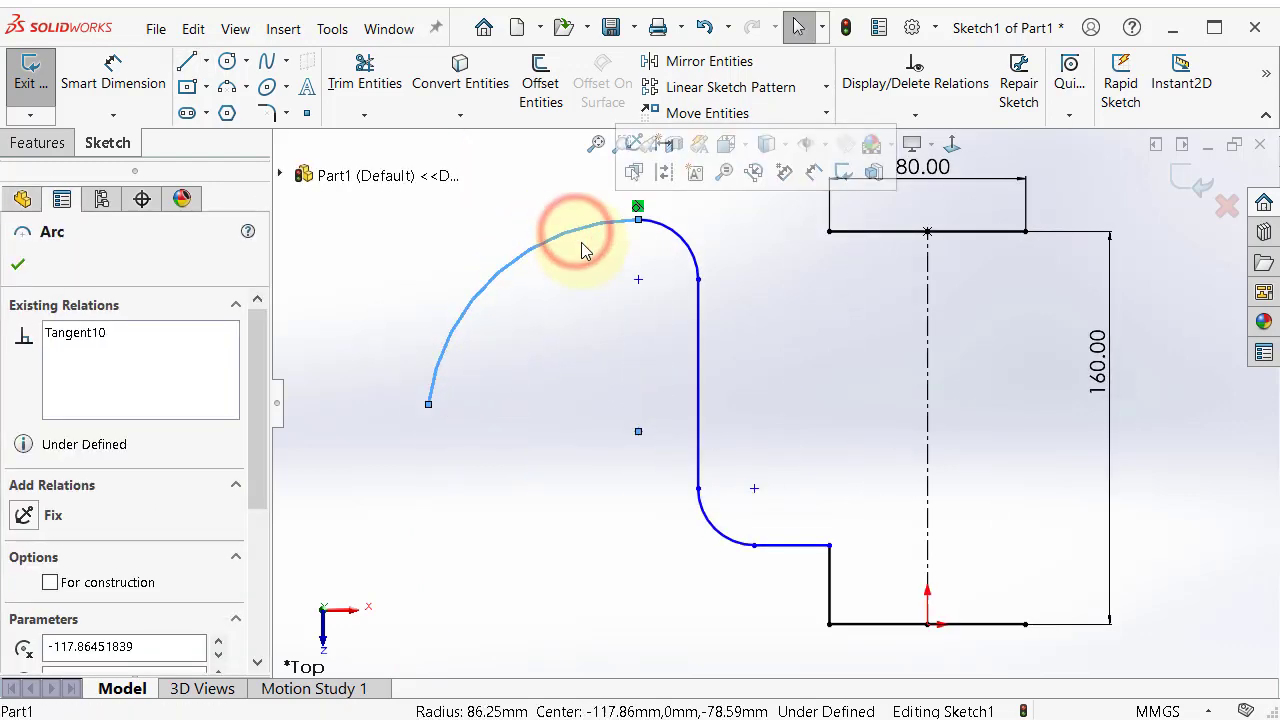
{"action": "key", "text": "Delete"}
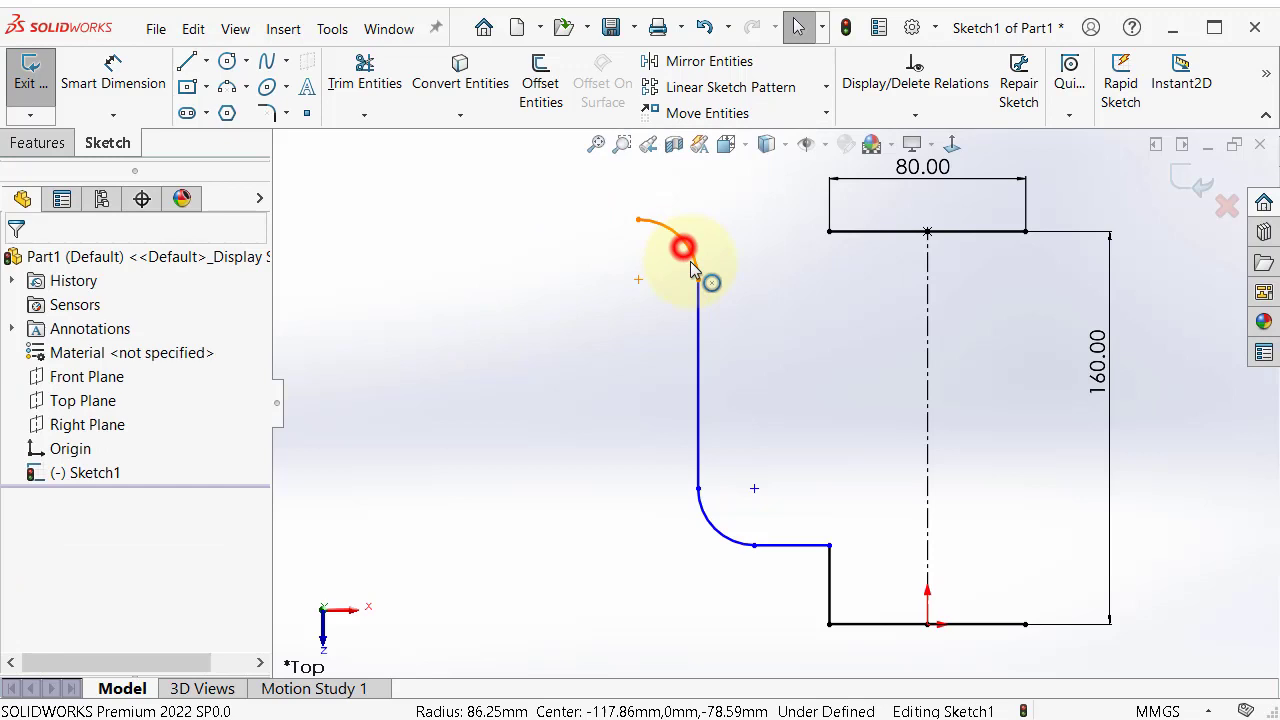
{"action": "left_click", "coordinate": [683, 248]}
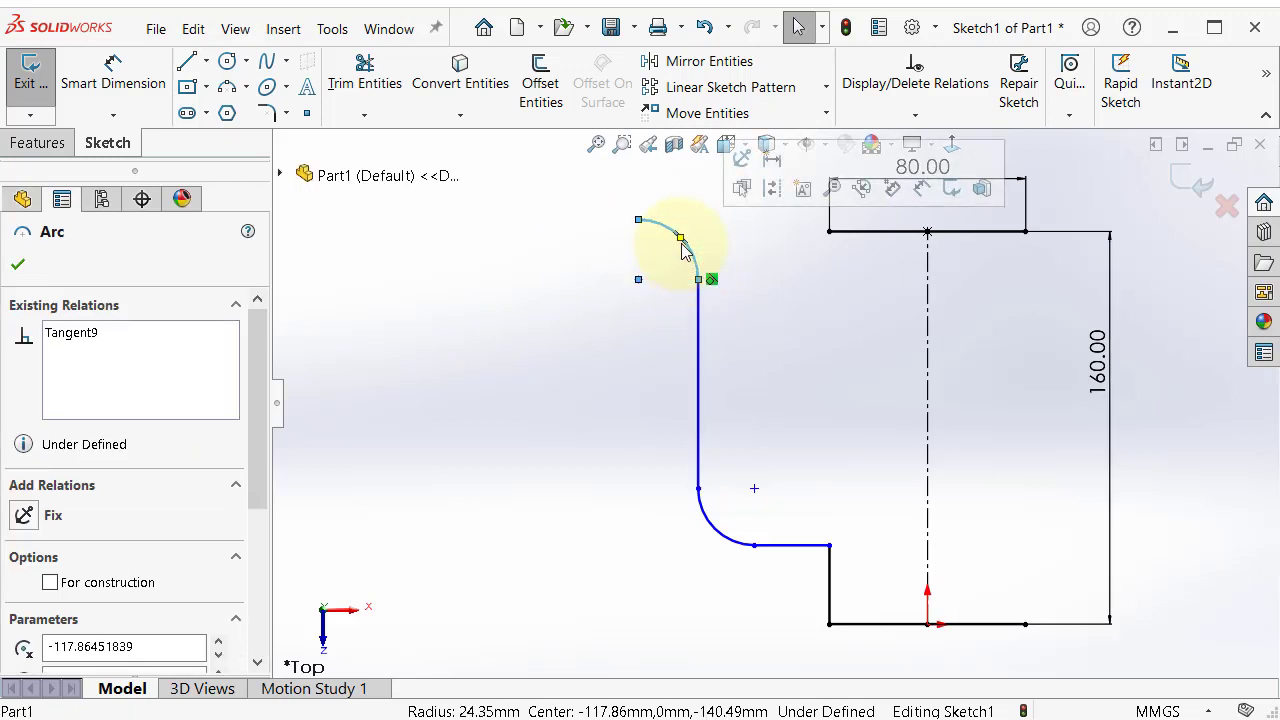
{"action": "key", "text": "Delete"}
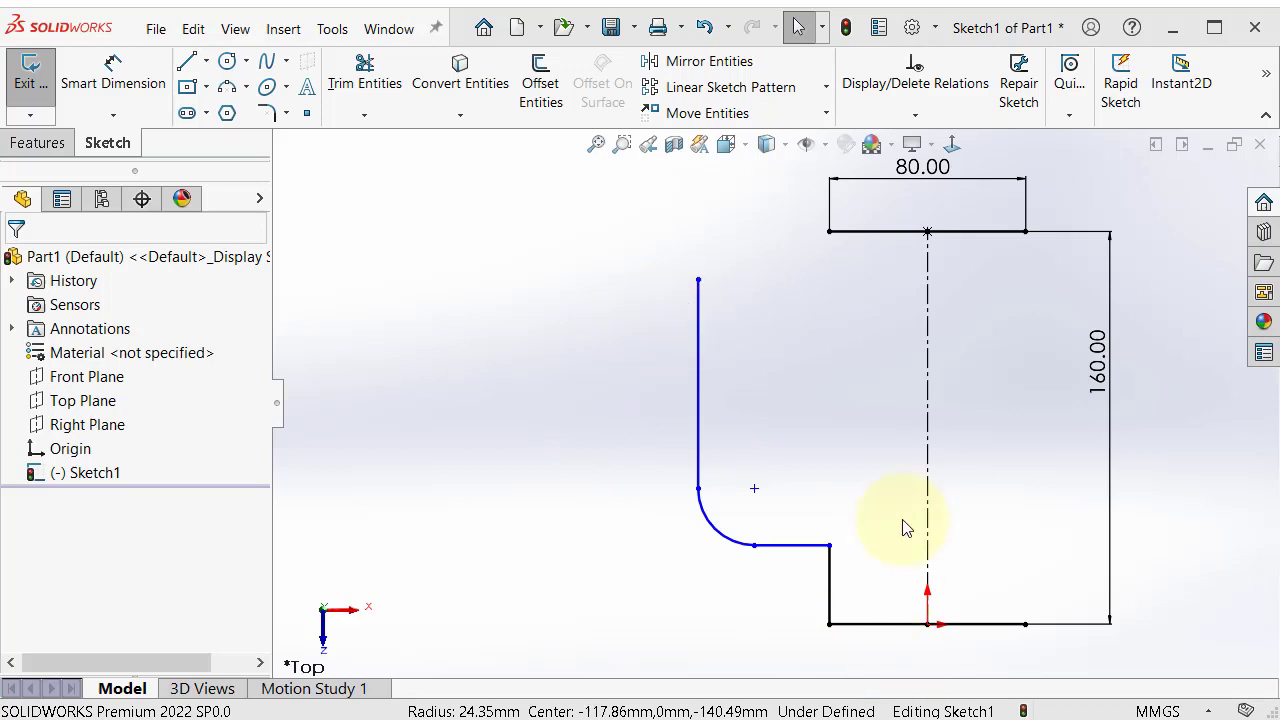
Make the tall left line's top endpoint horizontal with the top edge's left endpoint
{"action": "left_click", "coordinate": [698, 280]}
{"action": "left_click", "coordinate": [829, 233], "text": "ctrl"}
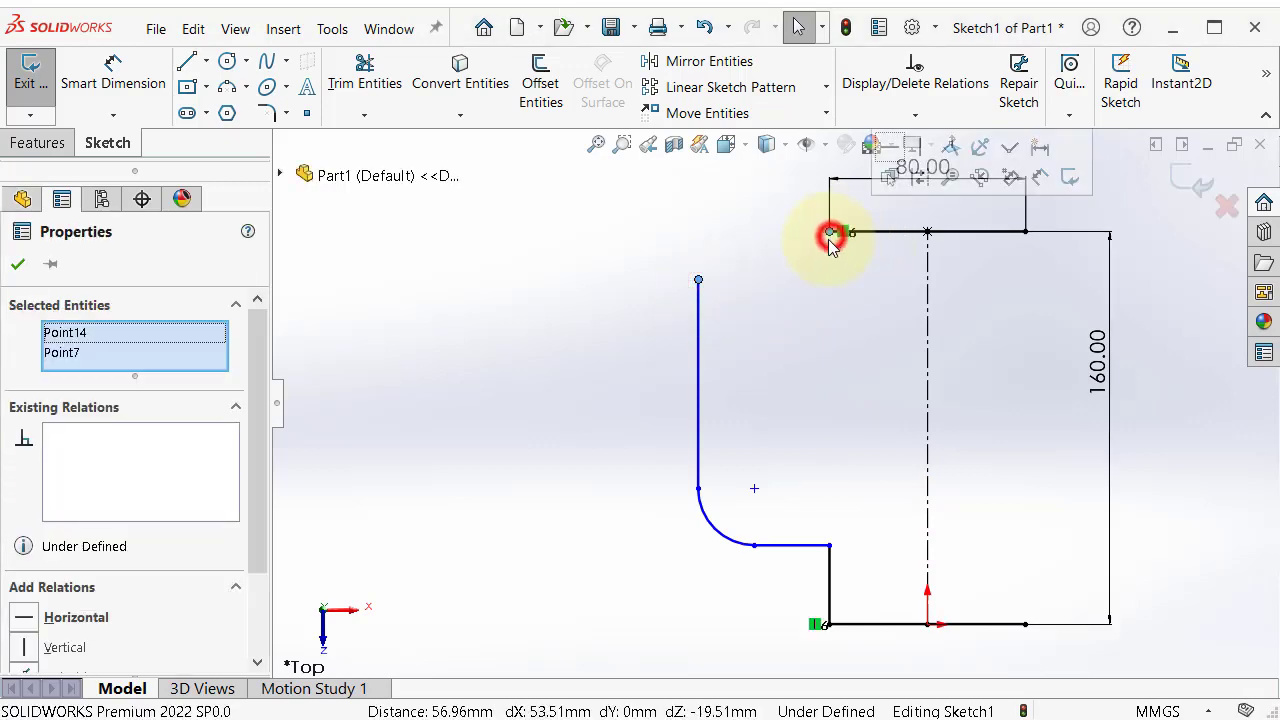
{"action": "left_click", "coordinate": [887, 150]}
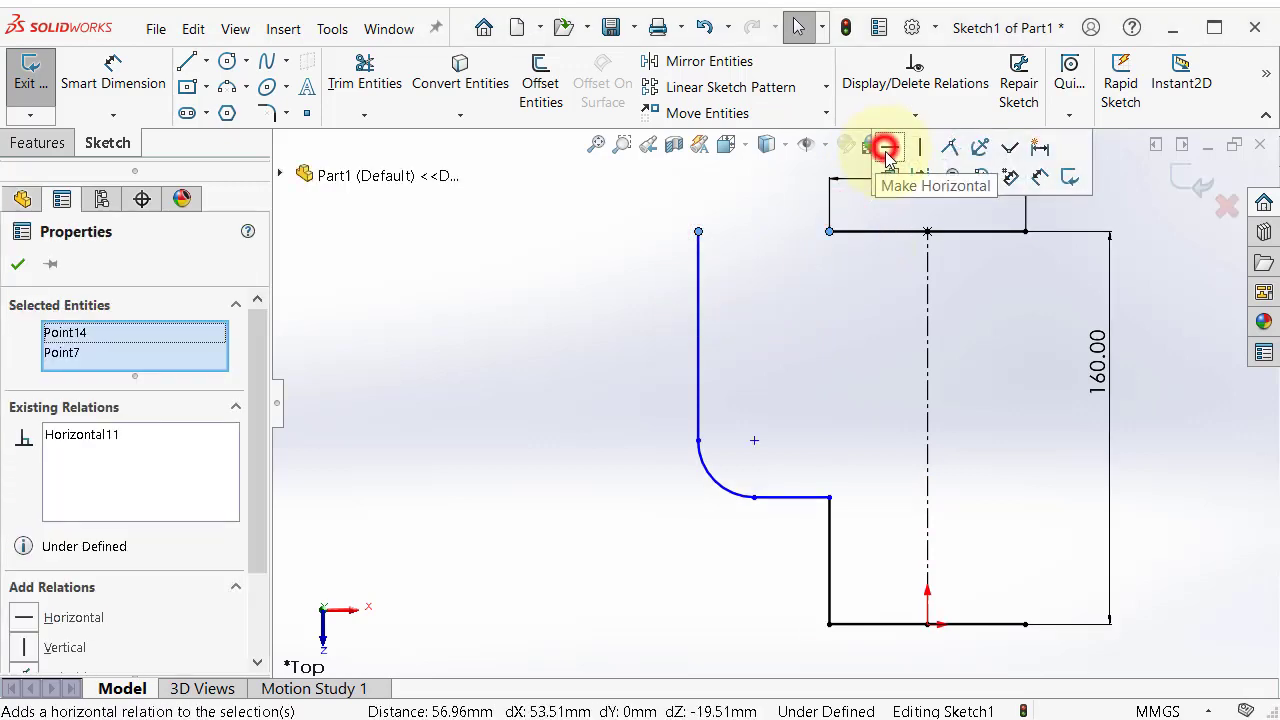
{"action": "left_click", "coordinate": [499, 357]}
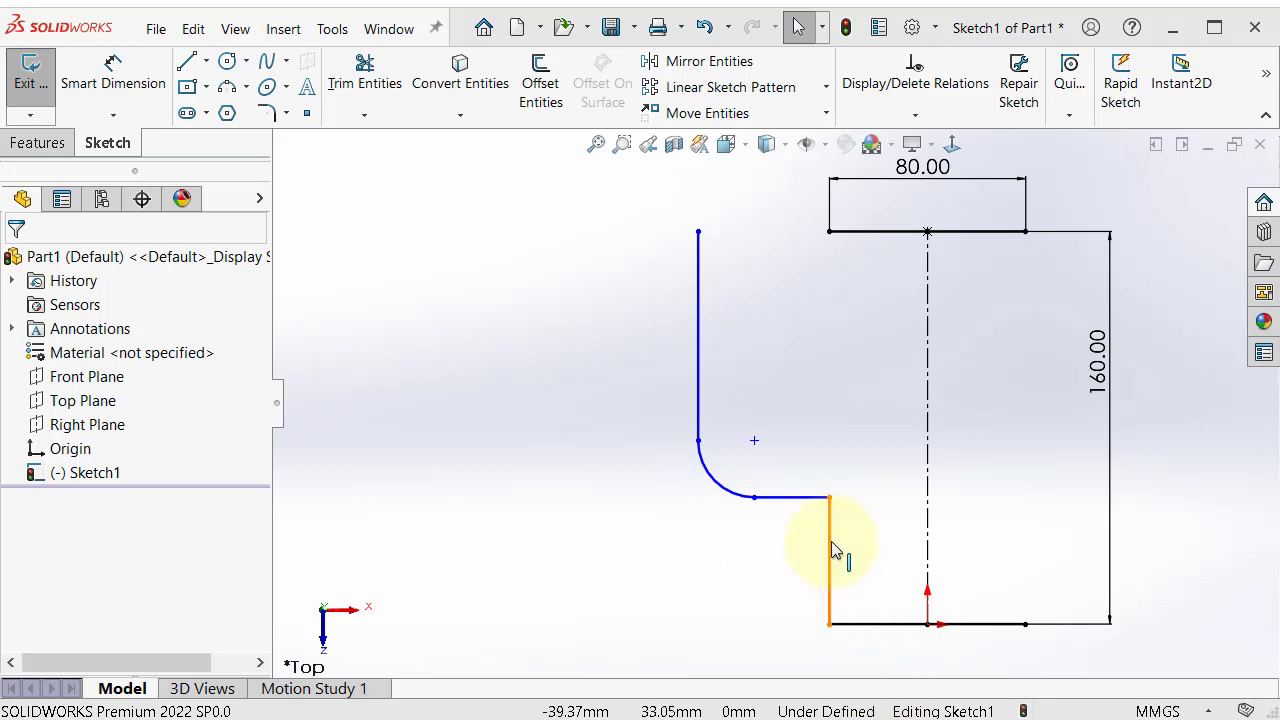
Make the fillet centre point horizontal with the centreline's midpoint
{"action": "left_click", "coordinate": [754, 440]}
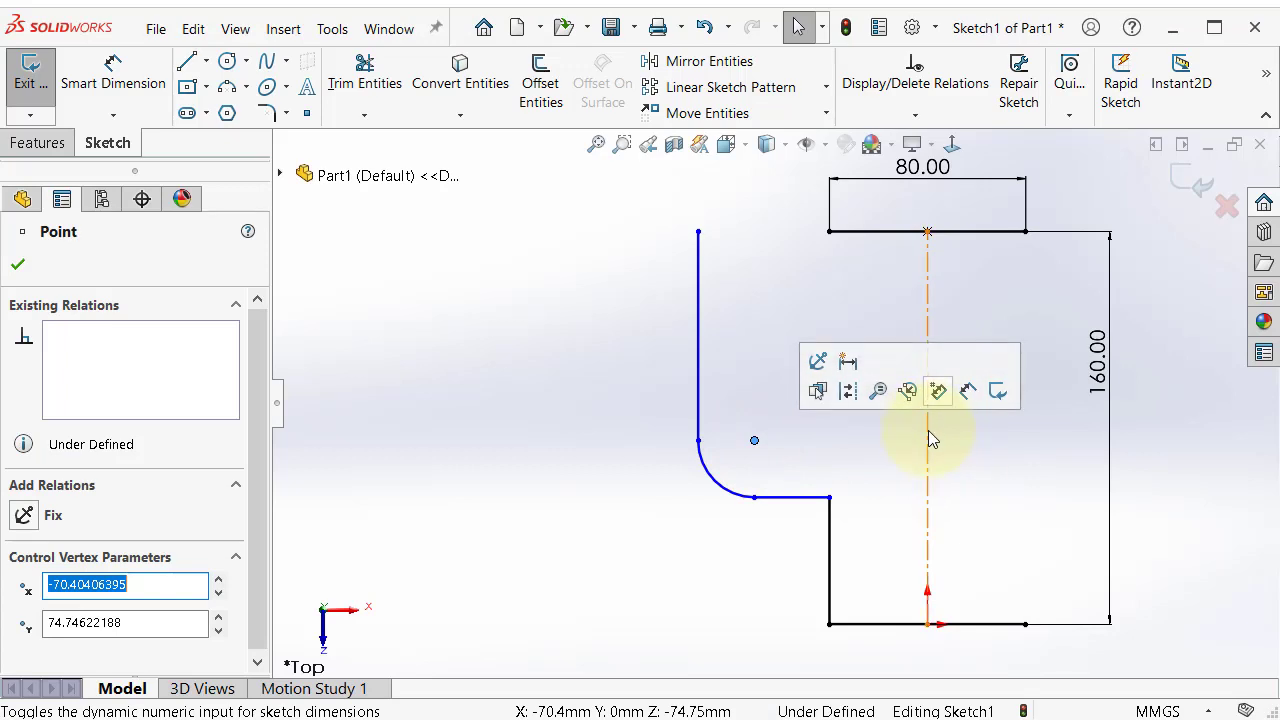
{"action": "left_click", "coordinate": [927, 429]}
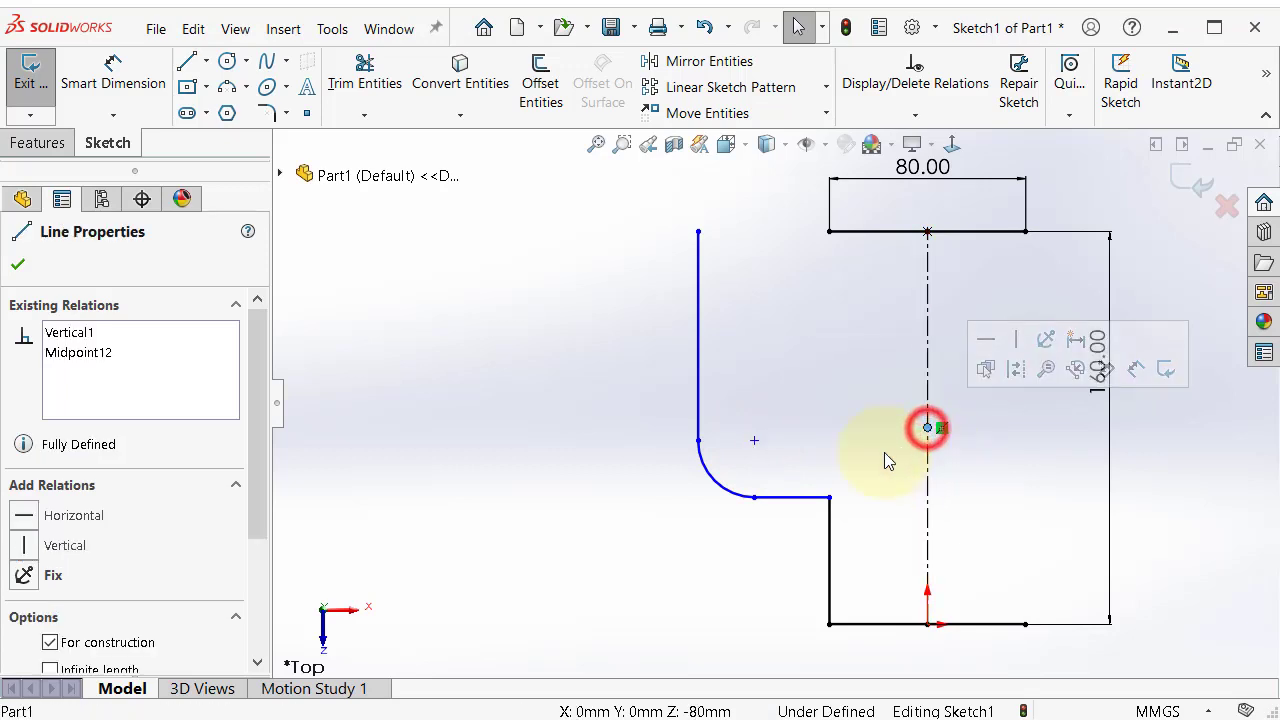
{"action": "left_click", "coordinate": [754, 440], "text": "ctrl"}
{"action": "left_click", "coordinate": [811, 354]}
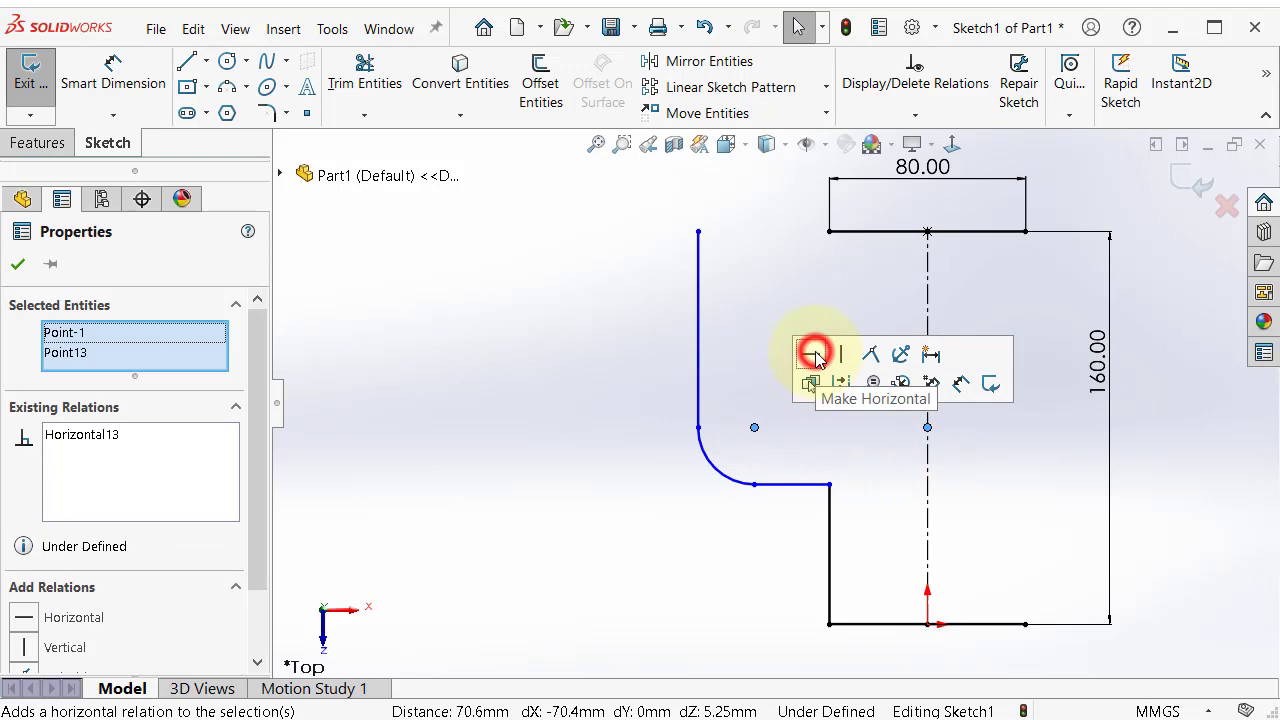
{"action": "left_click", "coordinate": [540, 360]}
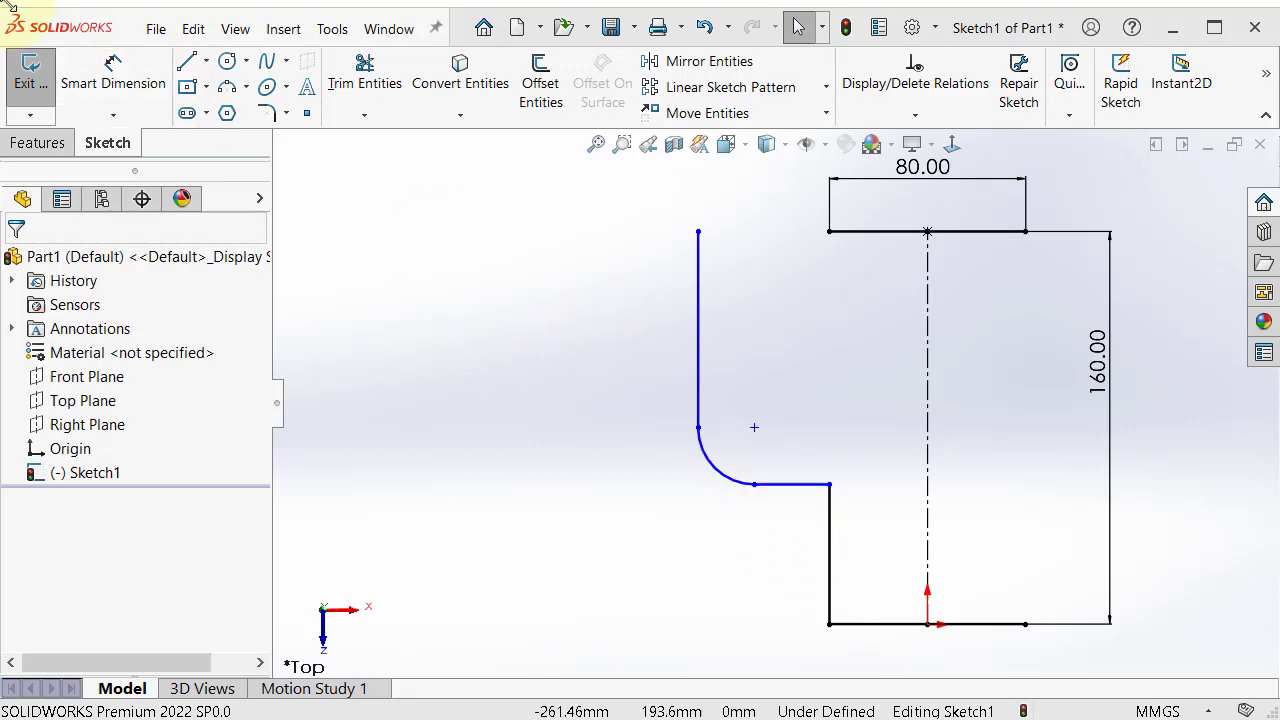
Dimension the short horizontal step line to 10 mm with Smart Dimension
{"action": "left_click", "coordinate": [113, 114]}
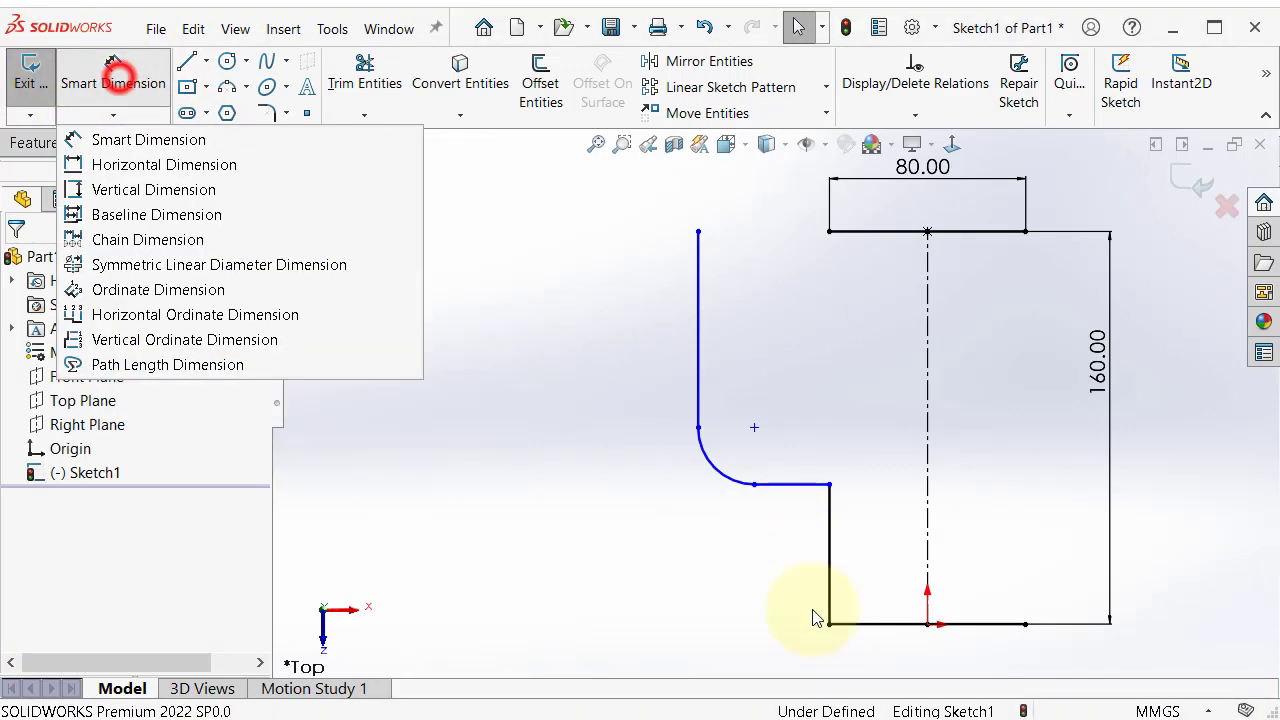
{"action": "left_click", "coordinate": [763, 546]}
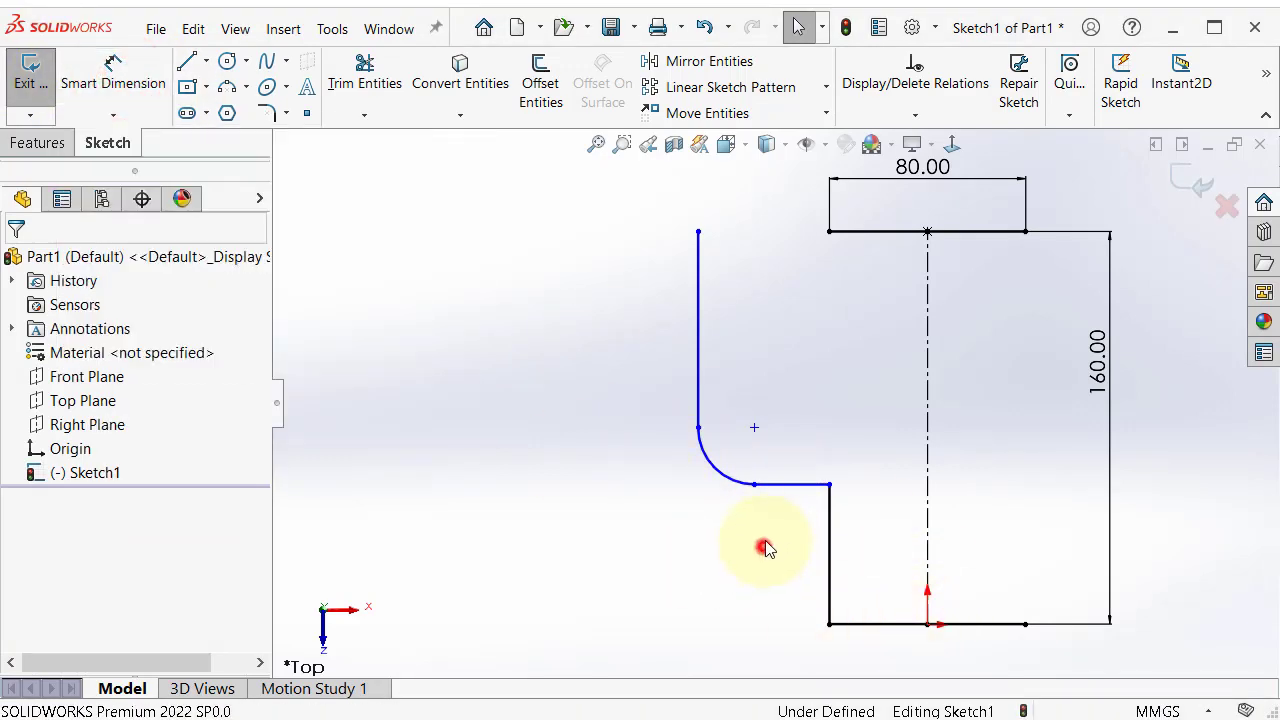
{"action": "left_click", "coordinate": [106, 62]}
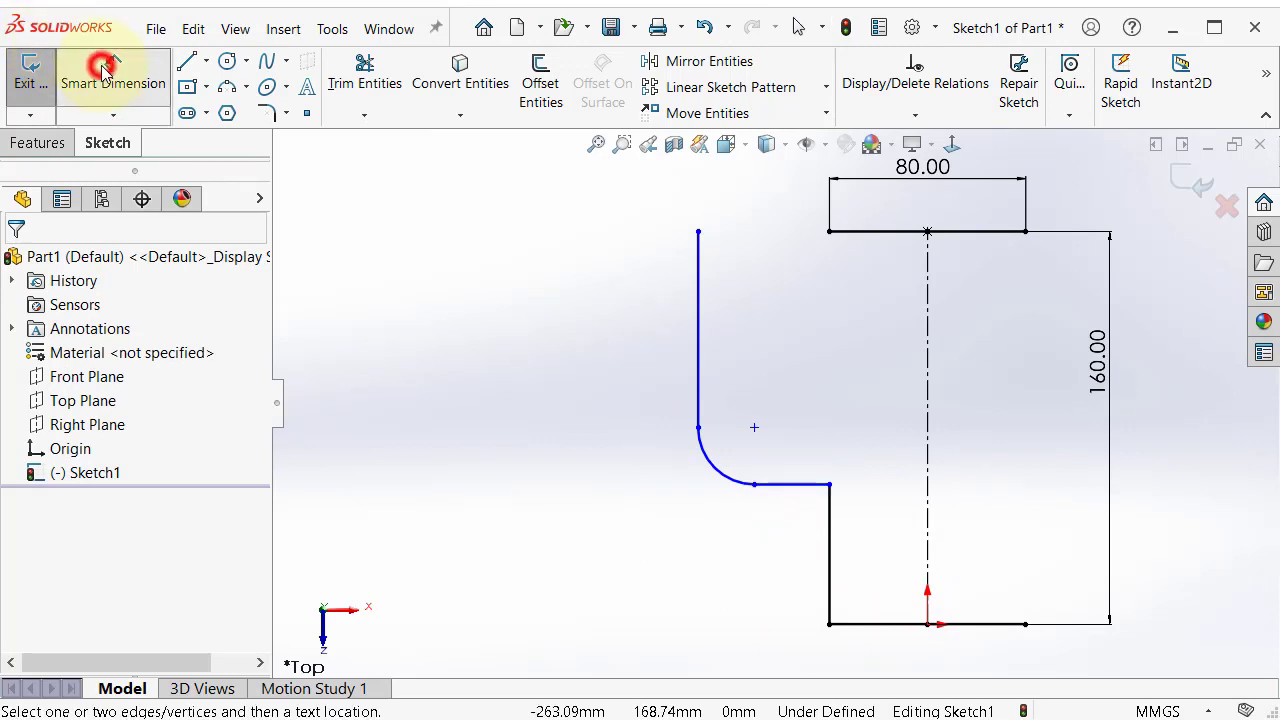
{"action": "left_click", "coordinate": [790, 494]}
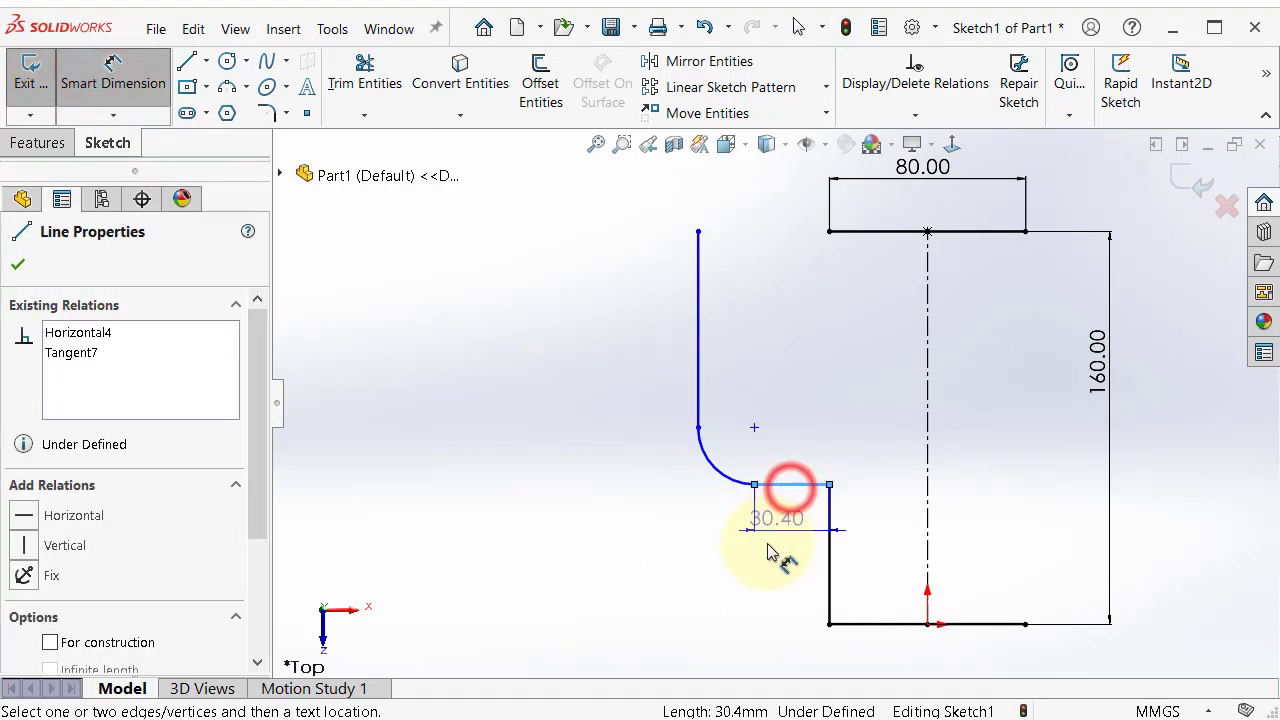
{"action": "left_click", "coordinate": [690, 592]}
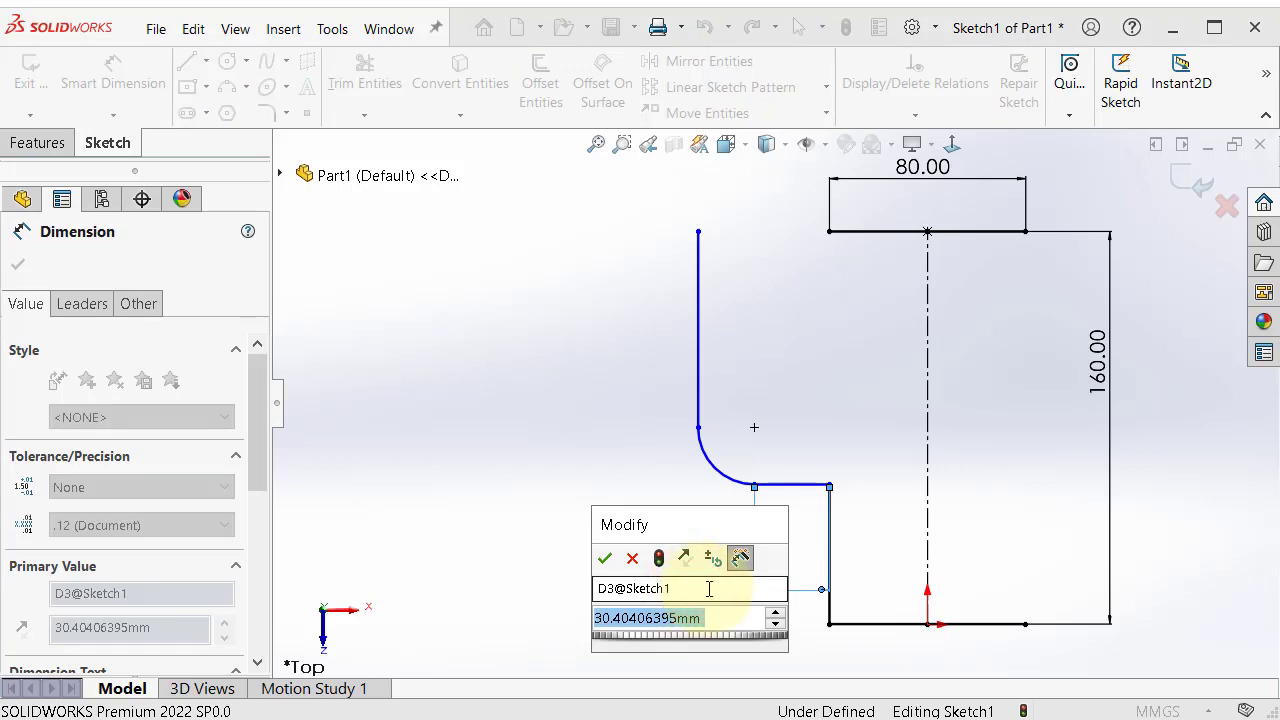
{"action": "type", "text": "10"}
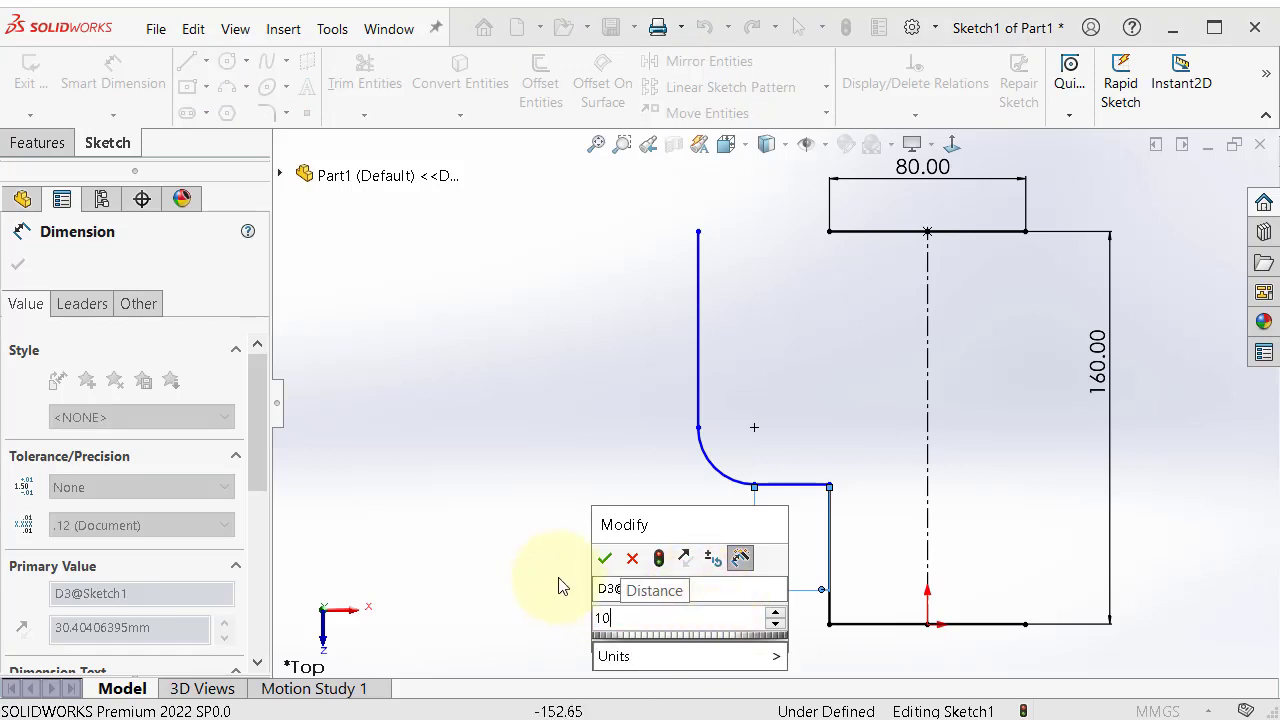
{"action": "left_click", "coordinate": [605, 559]}
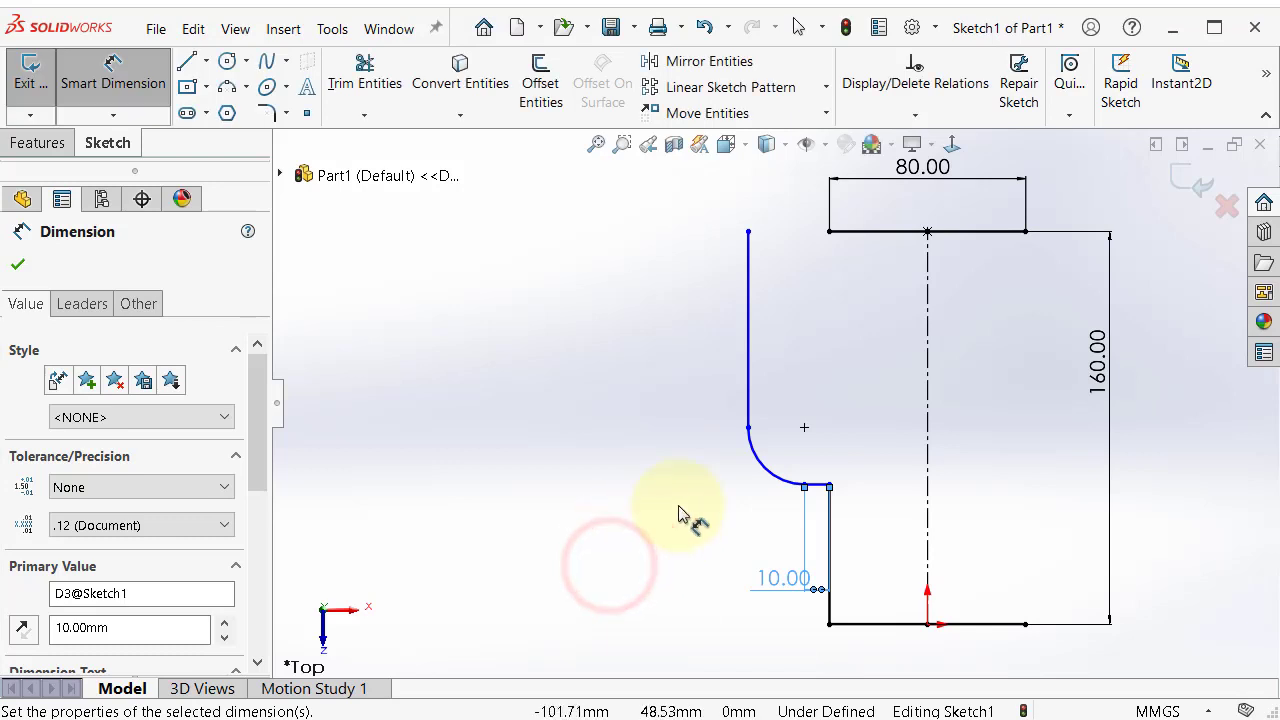
{"action": "left_click", "coordinate": [677, 506]}
Dimension the corner fillet arc to radius R20
{"action": "scroll", "coordinate": [900, 510], "scroll_direction": "down", "scroll_amount": 5}
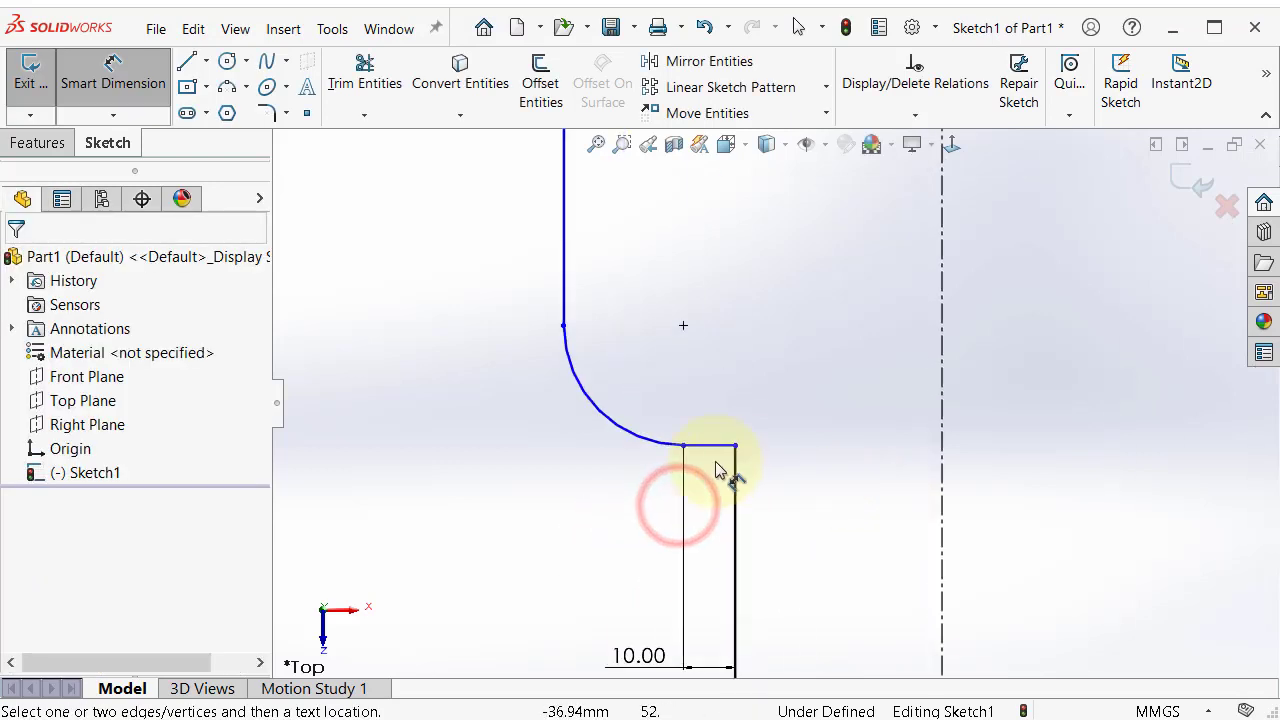
{"action": "left_click", "coordinate": [643, 443]}
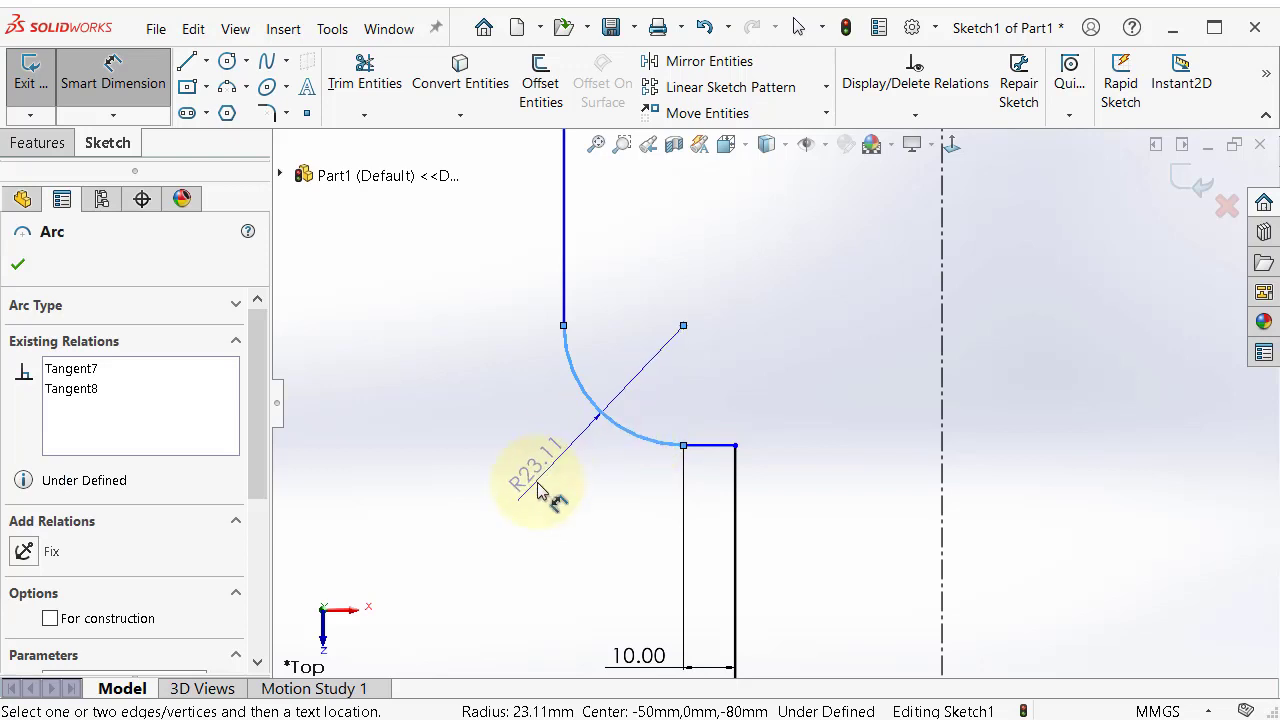
{"action": "left_click", "coordinate": [535, 489]}
{"action": "type", "text": "20"}
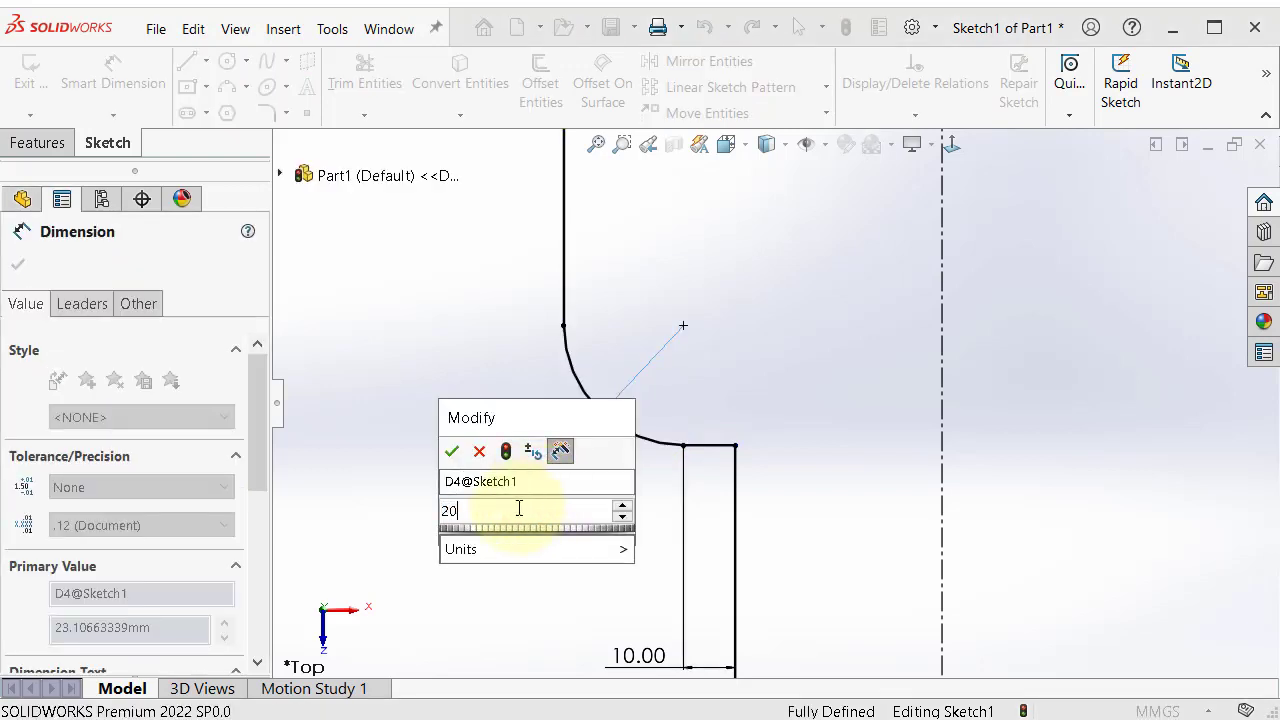
{"action": "left_click", "coordinate": [451, 451]}
{"action": "left_click", "coordinate": [441, 335]}
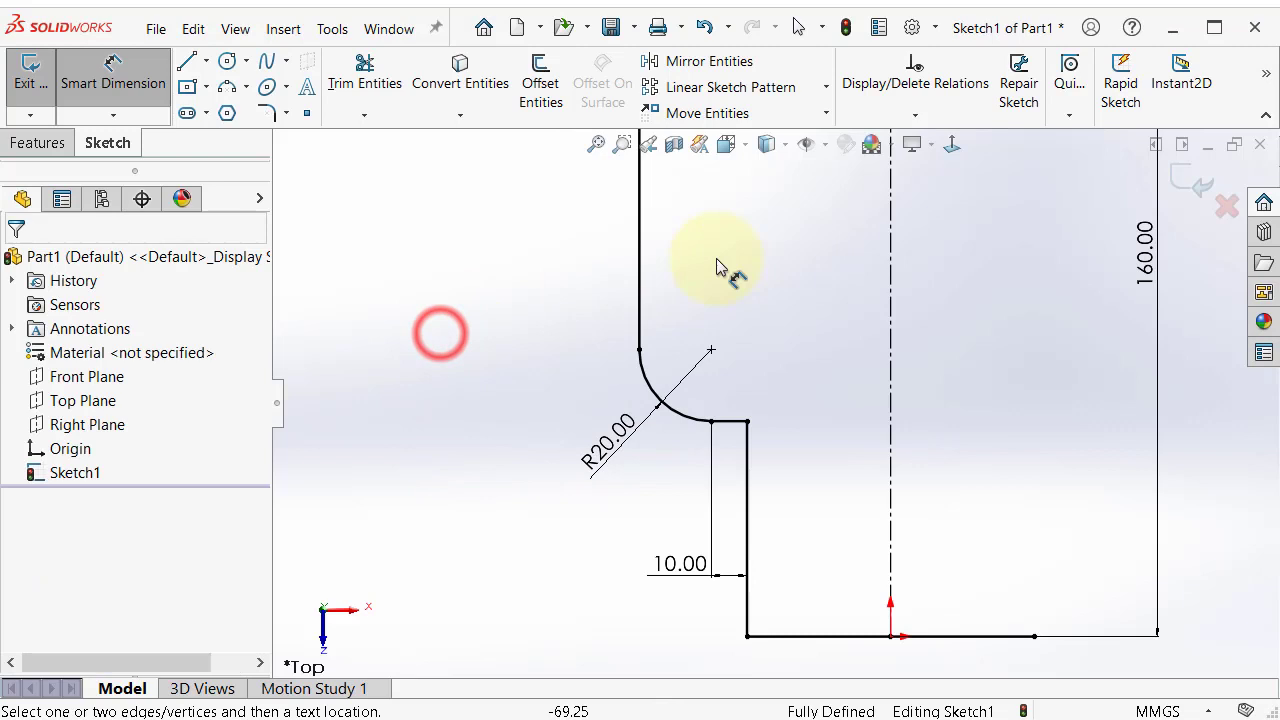
{"action": "scroll", "coordinate": [660, 240], "scroll_direction": "up", "scroll_amount": 1}
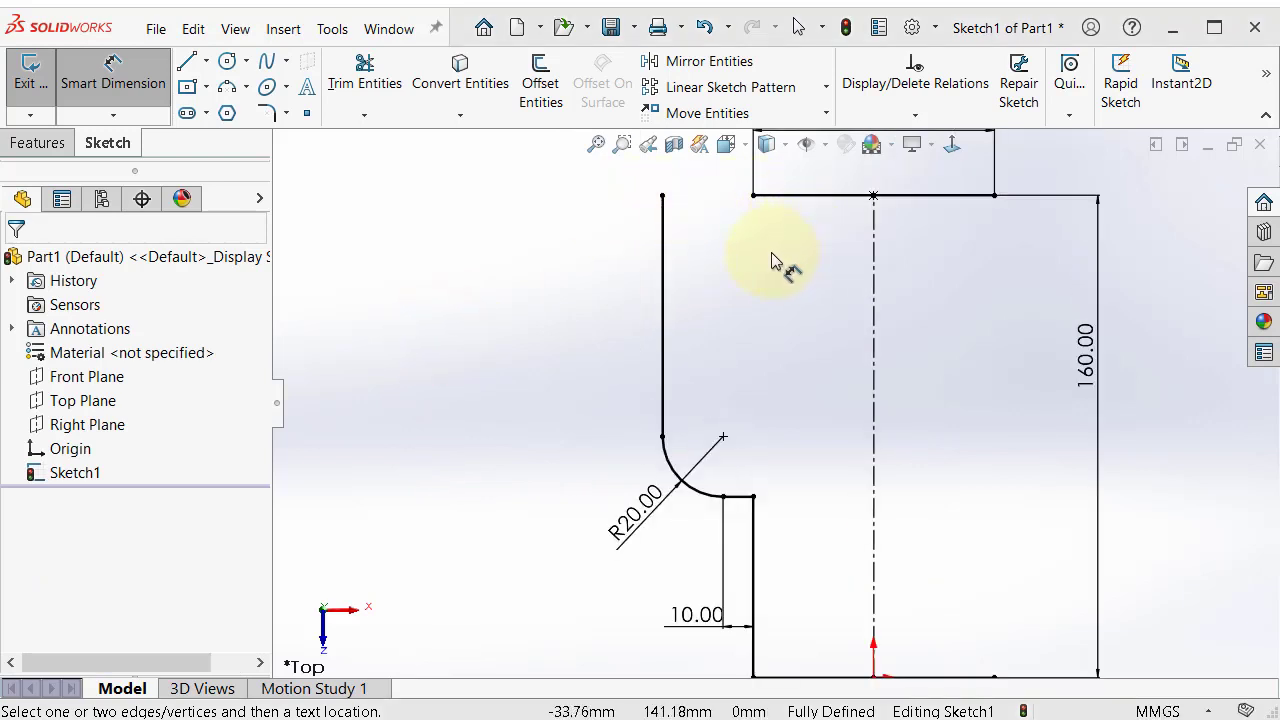
{"action": "scroll", "coordinate": [894, 480], "scroll_direction": "up", "scroll_amount": 2}
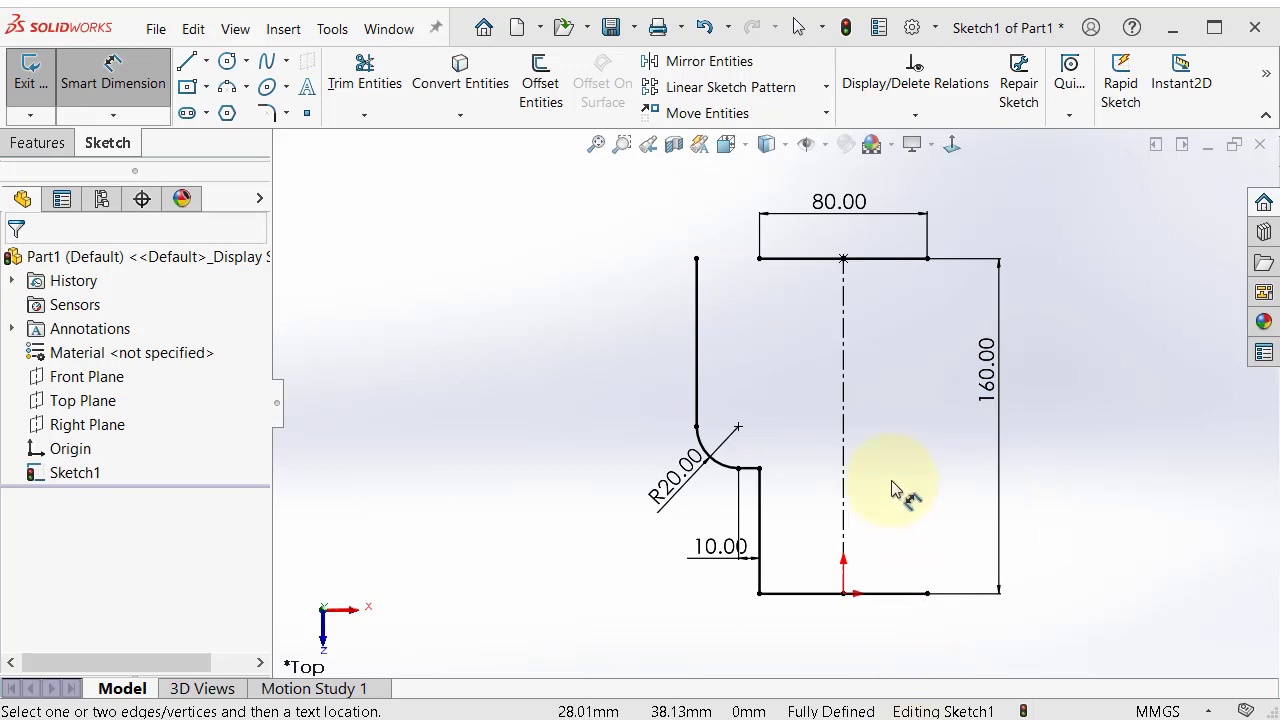
Draw a line extending the bottom edge rightward, then a vertical line up to the top edge's height
{"action": "left_click", "coordinate": [207, 61]}
{"action": "left_click", "coordinate": [250, 110]}
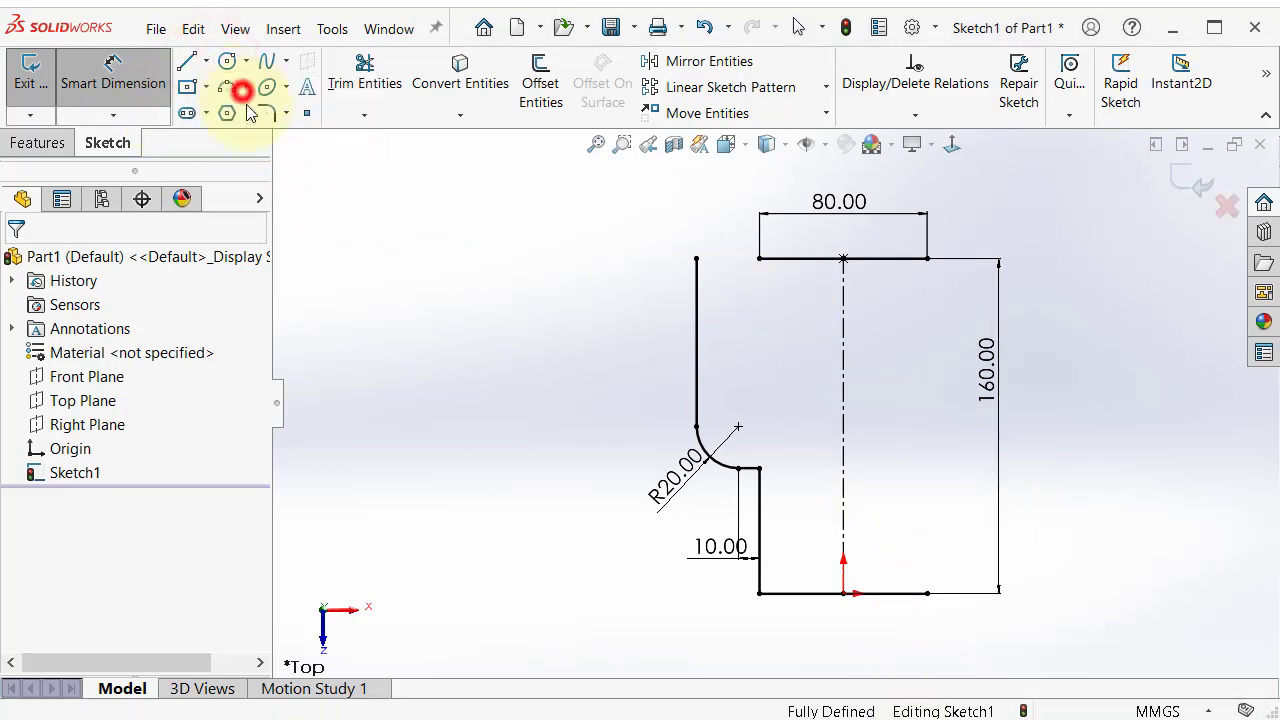
{"action": "left_click", "coordinate": [929, 593]}
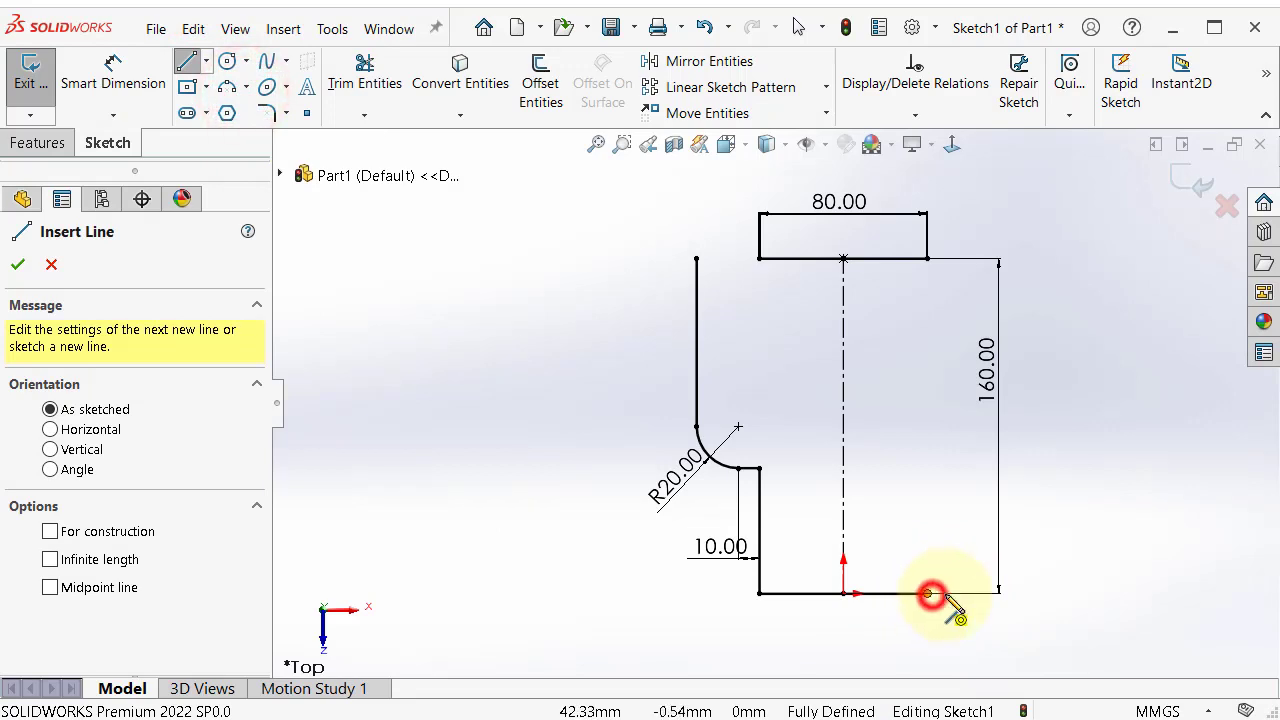
{"action": "left_click", "coordinate": [1067, 594]}
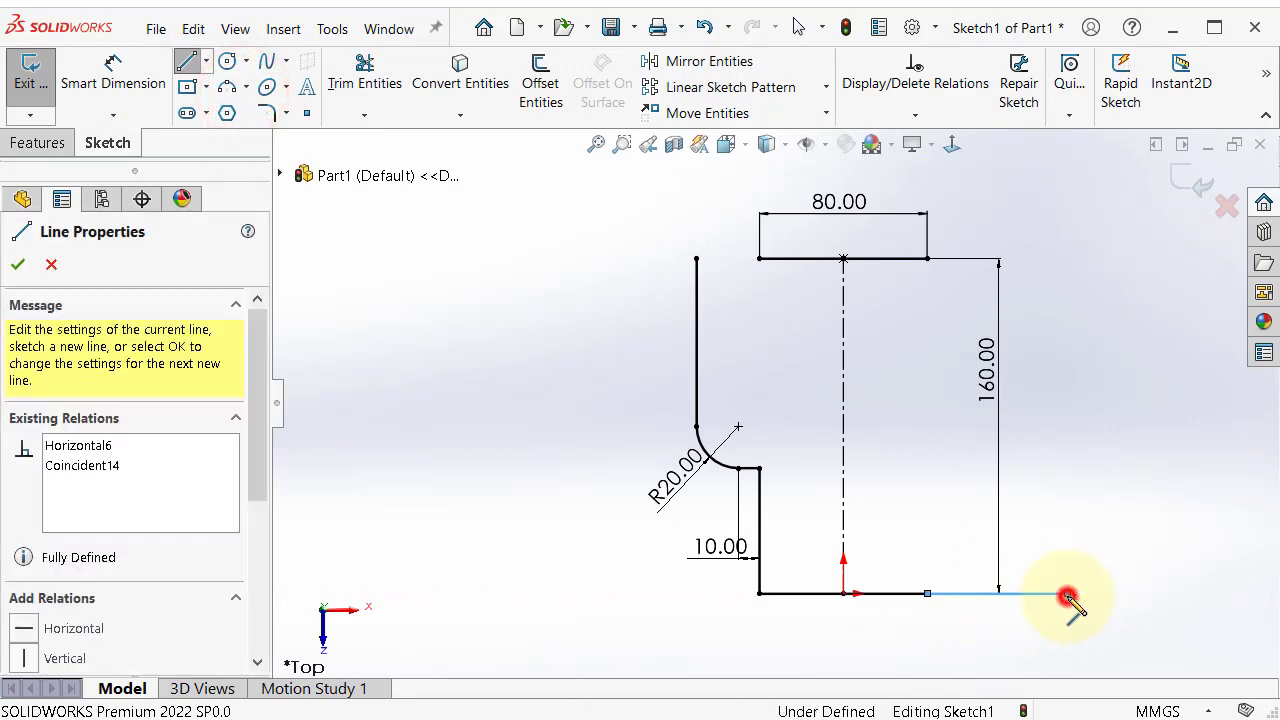
{"action": "left_click", "coordinate": [1066, 262]}
{"action": "left_click", "coordinate": [1068, 260]}
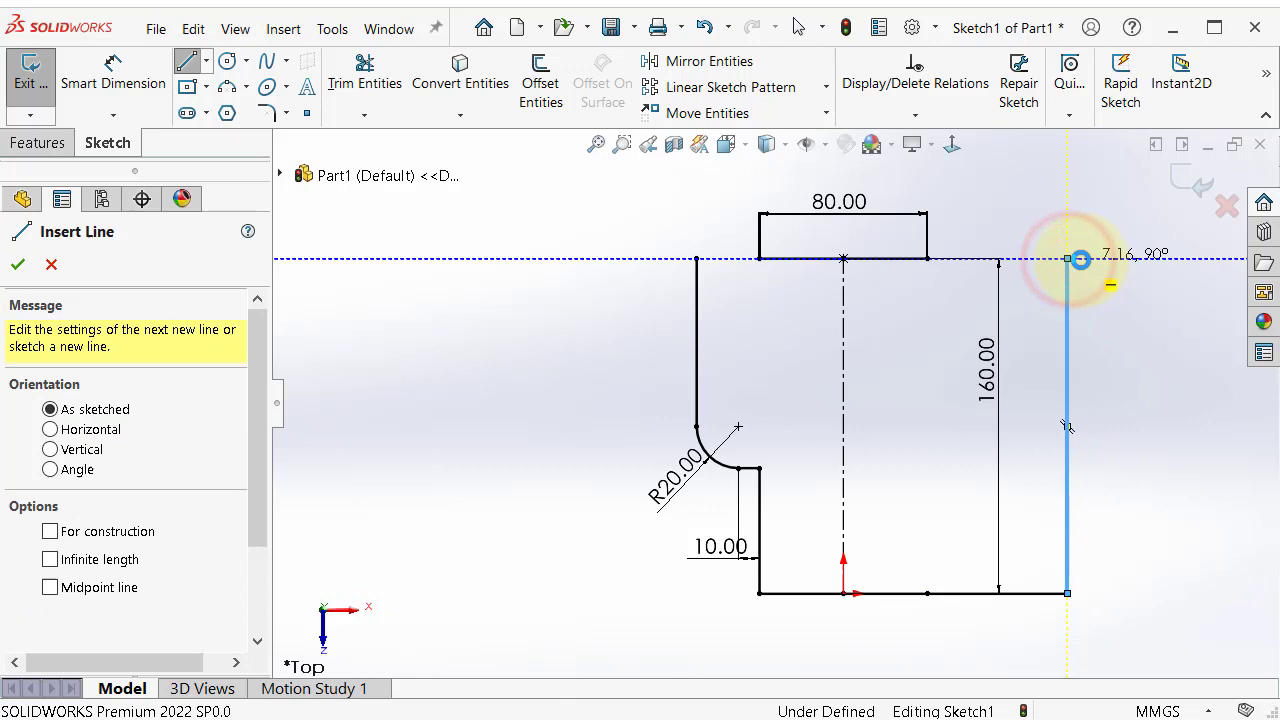
{"action": "key", "text": "Escape"}
Make the new line's top endpoint horizontal with the top edge's right endpoint
{"action": "left_click", "coordinate": [1067, 259]}
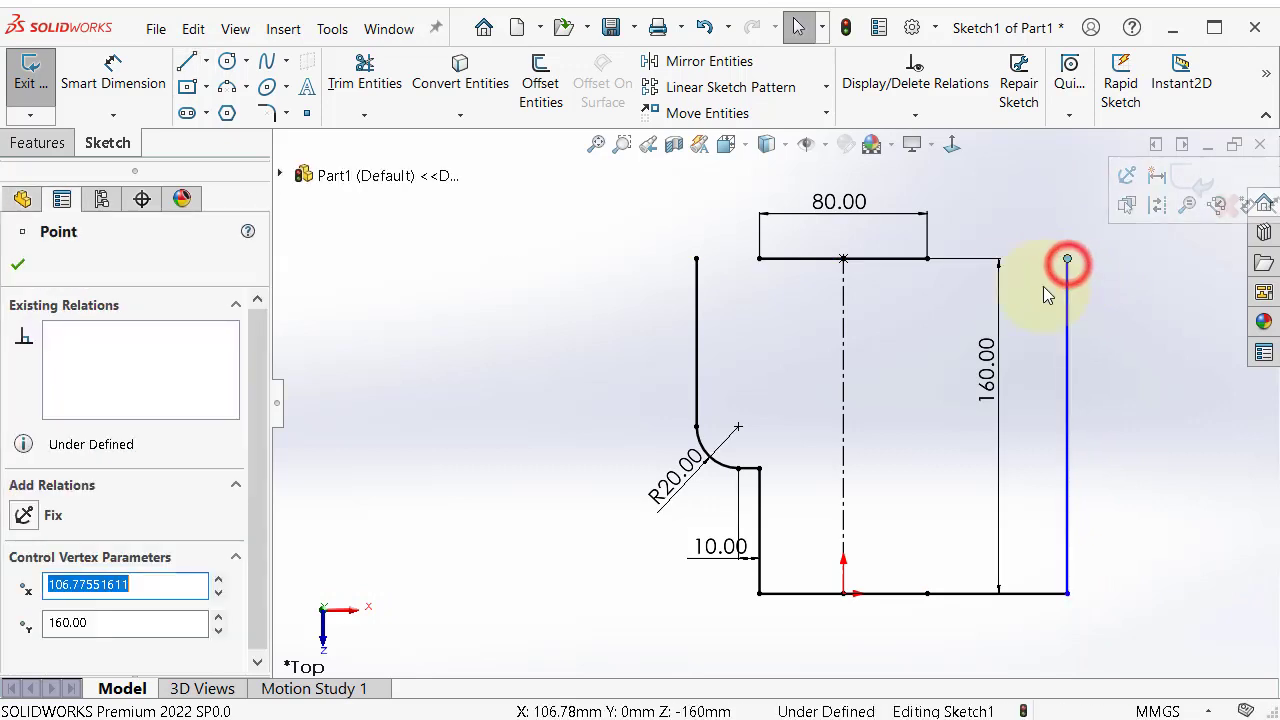
{"action": "left_click", "coordinate": [928, 259], "text": "ctrl"}
{"action": "left_click", "coordinate": [990, 173]}
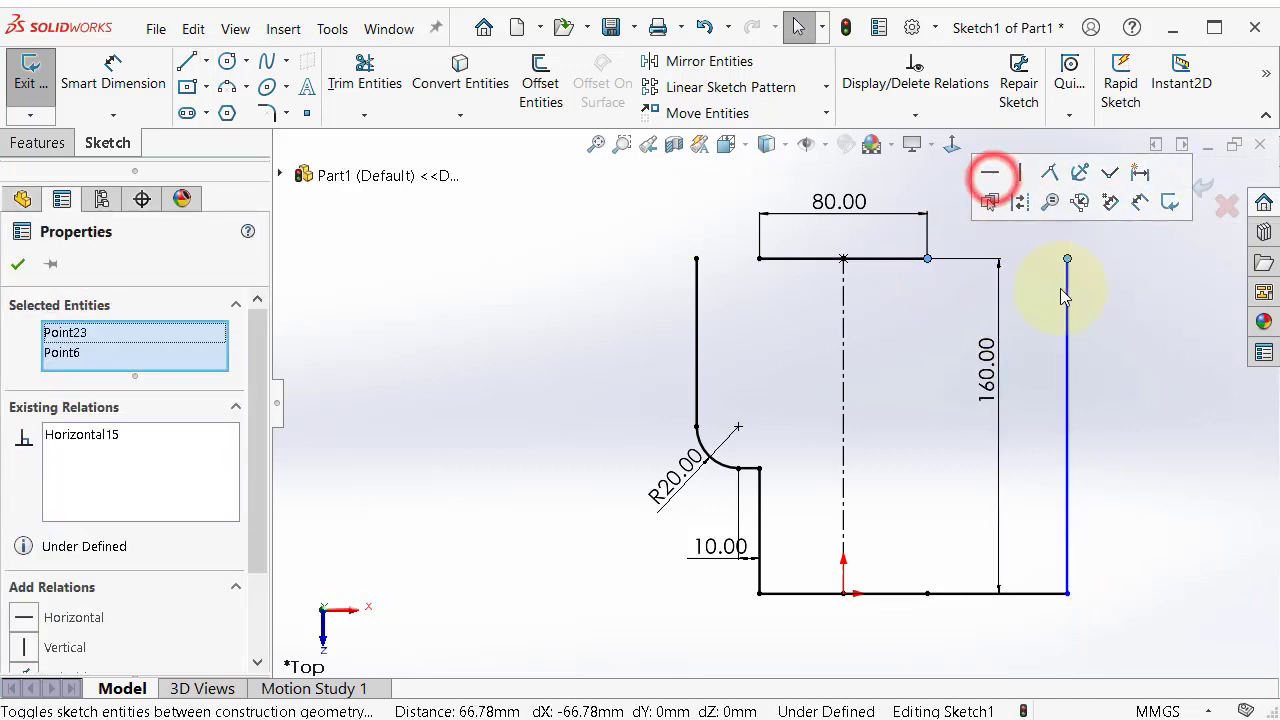
{"action": "left_click", "coordinate": [1110, 316]}
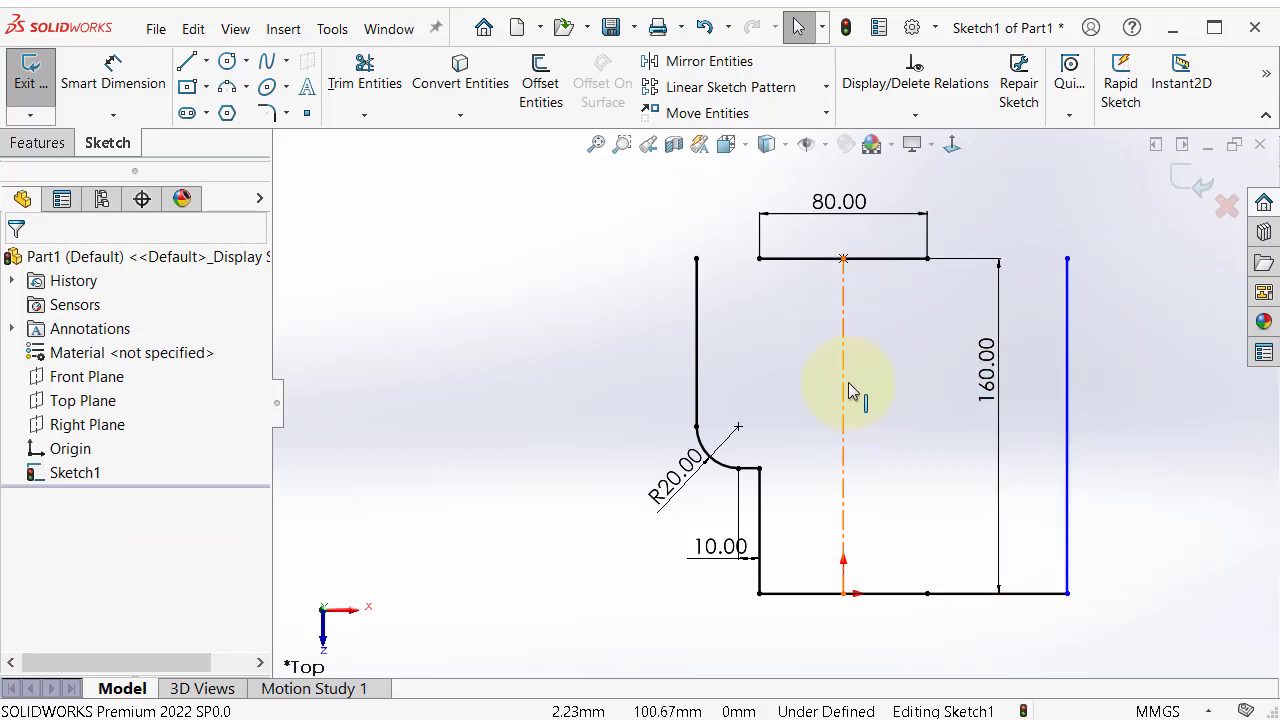
{"action": "scroll", "coordinate": [1107, 286], "scroll_direction": "down", "scroll_amount": 2}
{"action": "scroll", "coordinate": [1061, 367], "scroll_direction": "up", "scroll_amount": 2}
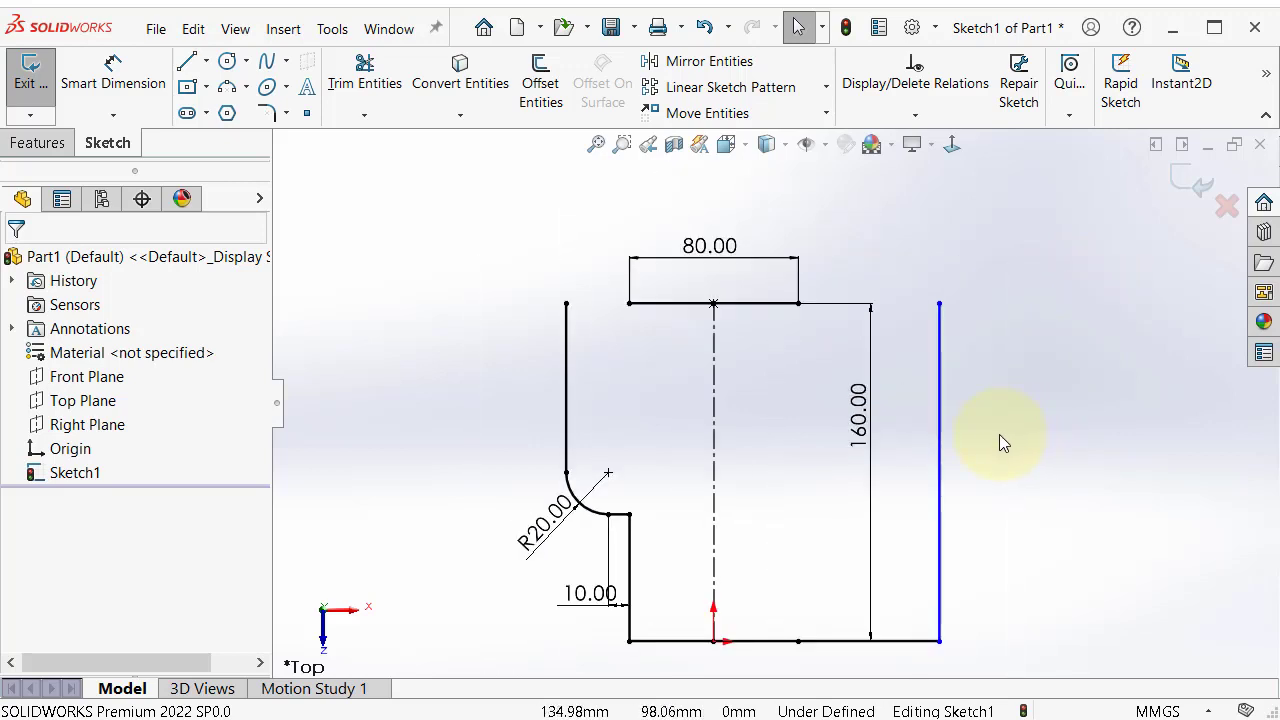
{"action": "scroll", "coordinate": [1004, 443], "scroll_direction": "down", "scroll_amount": 1}
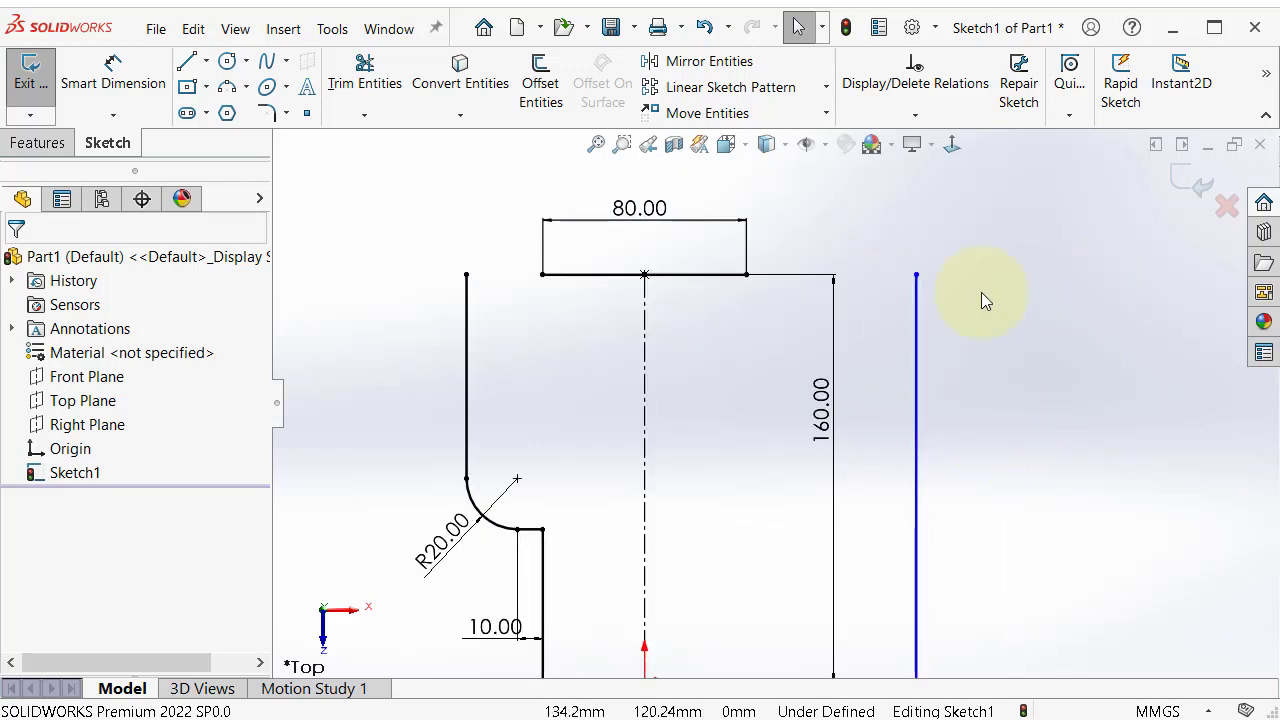
Run Fully Define Sketch on all entities, then undo the result
{"action": "left_click", "coordinate": [915, 116]}
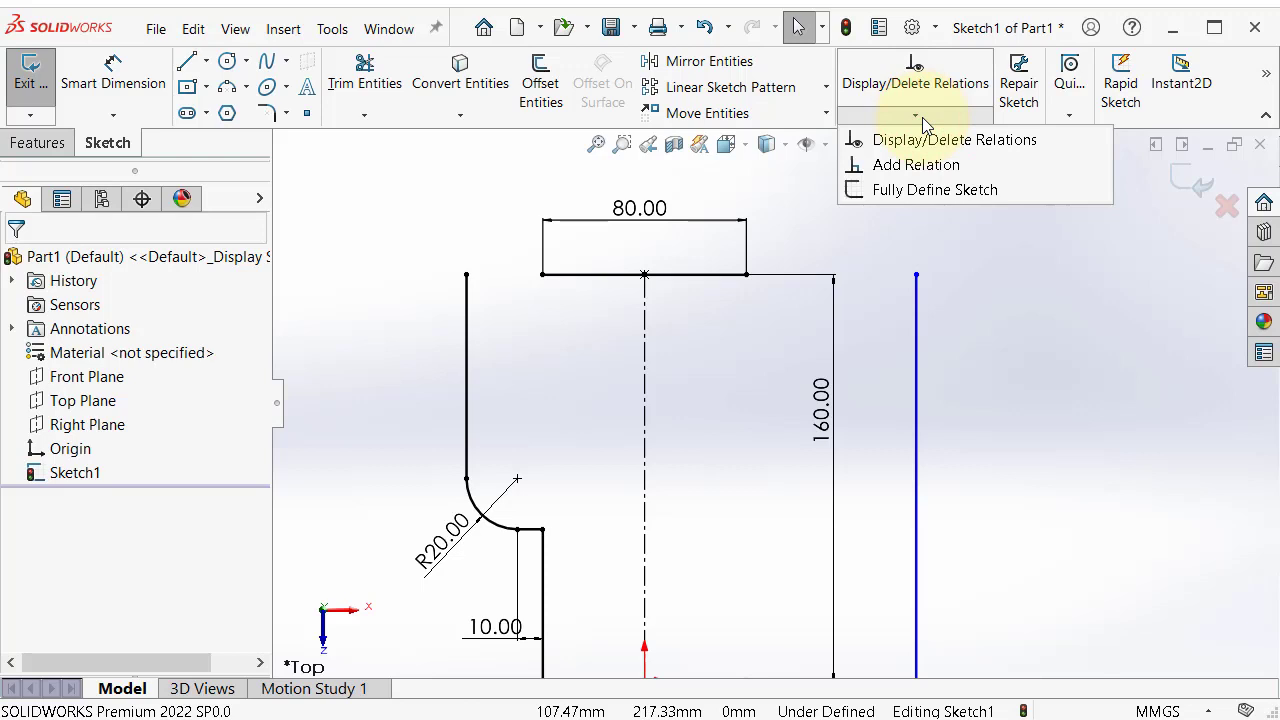
{"action": "left_click", "coordinate": [912, 189]}
{"action": "key", "text": "f"}
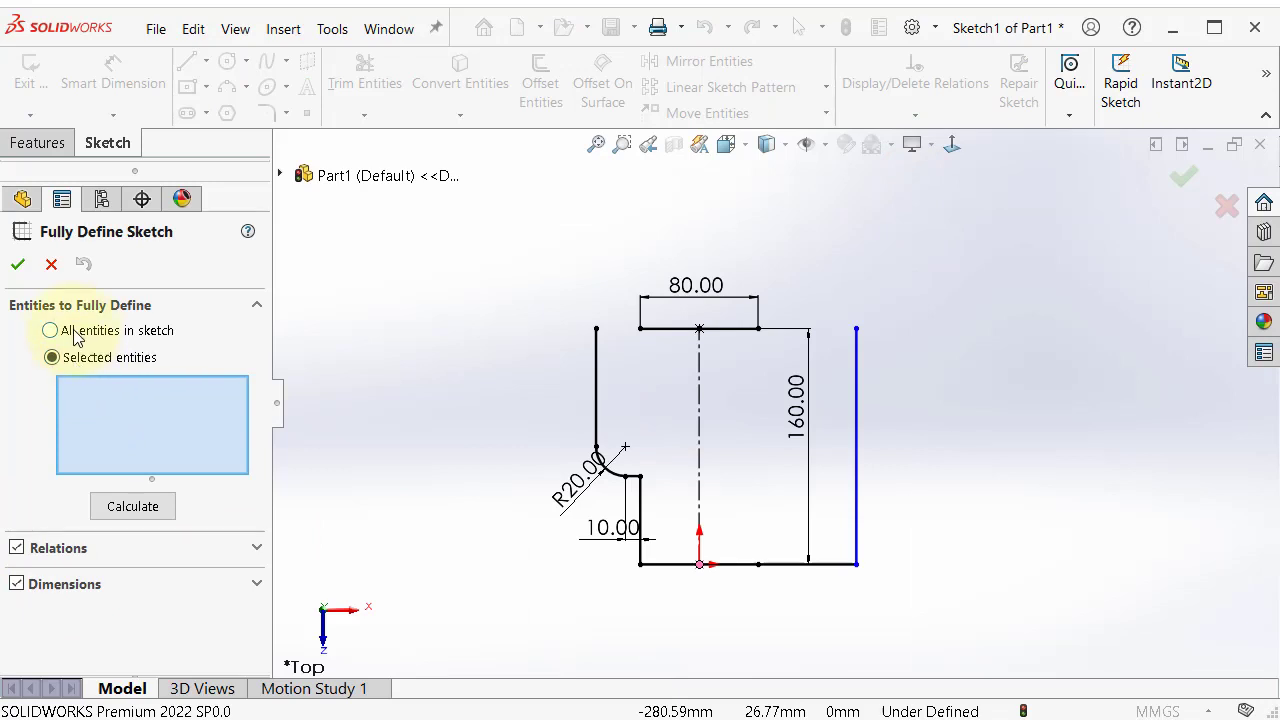
{"action": "left_click", "coordinate": [52, 333]}
{"action": "left_click", "coordinate": [131, 394]}
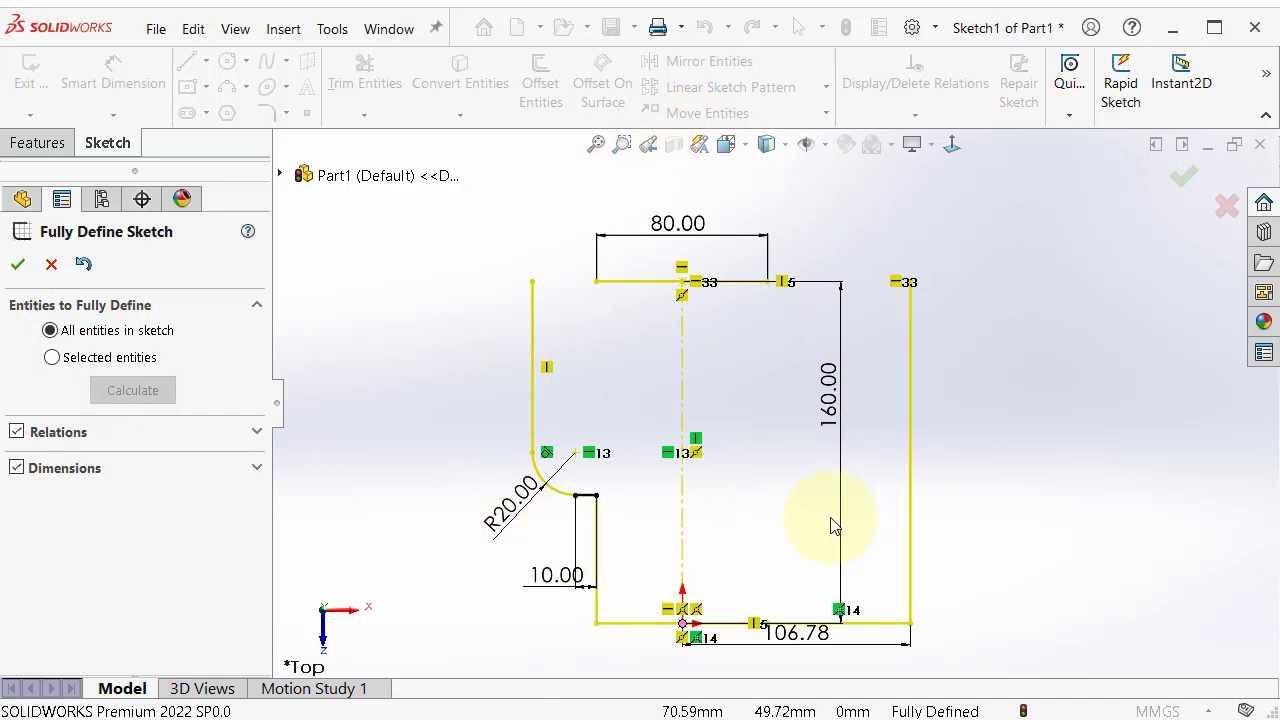
{"action": "scroll", "coordinate": [830, 525], "scroll_direction": "up", "scroll_amount": 2}
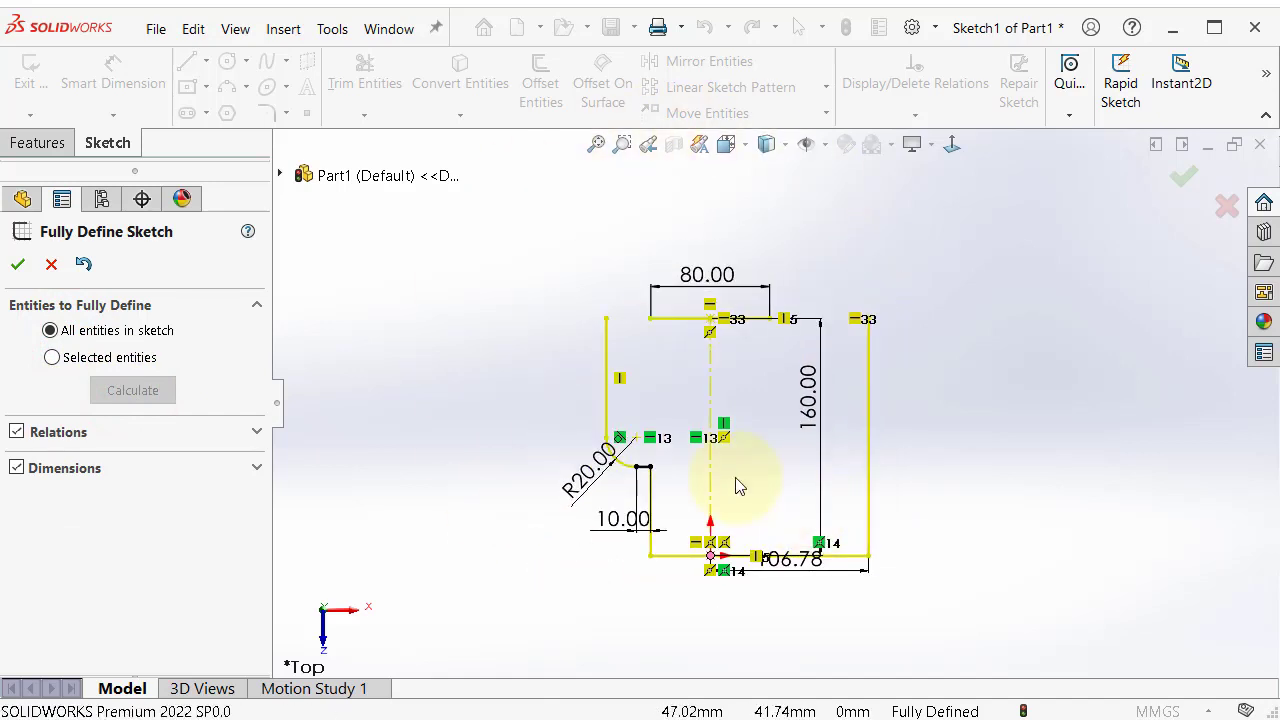
{"action": "left_click", "coordinate": [83, 264]}
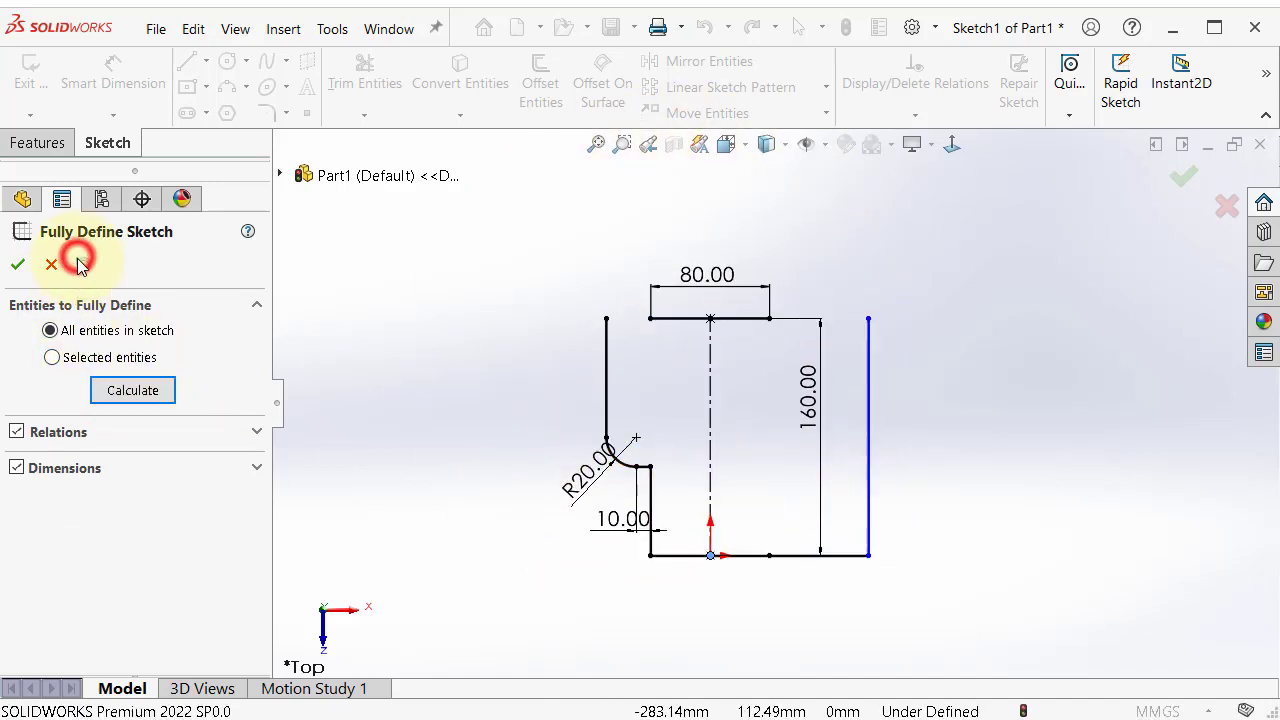
Fully define only the selected right vertical line, adding its 106.78 mm dimension from the origin
{"action": "left_click", "coordinate": [52, 358]}
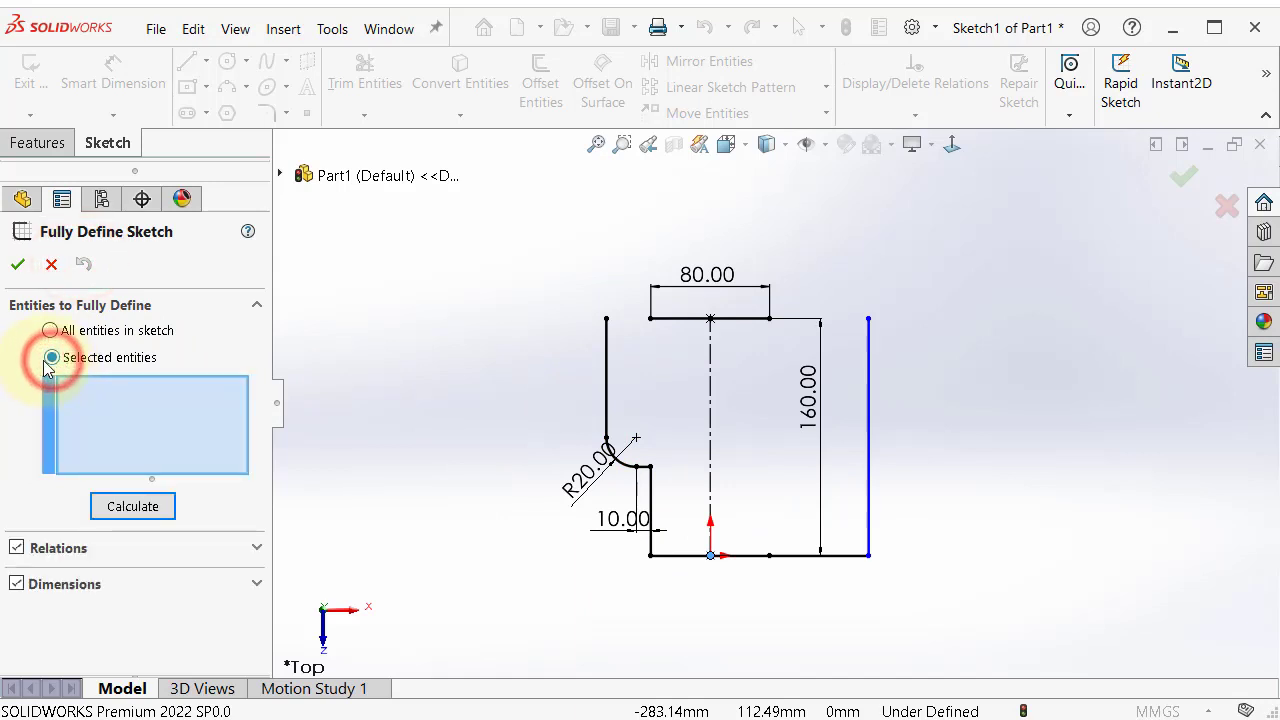
{"action": "left_click", "coordinate": [873, 388]}
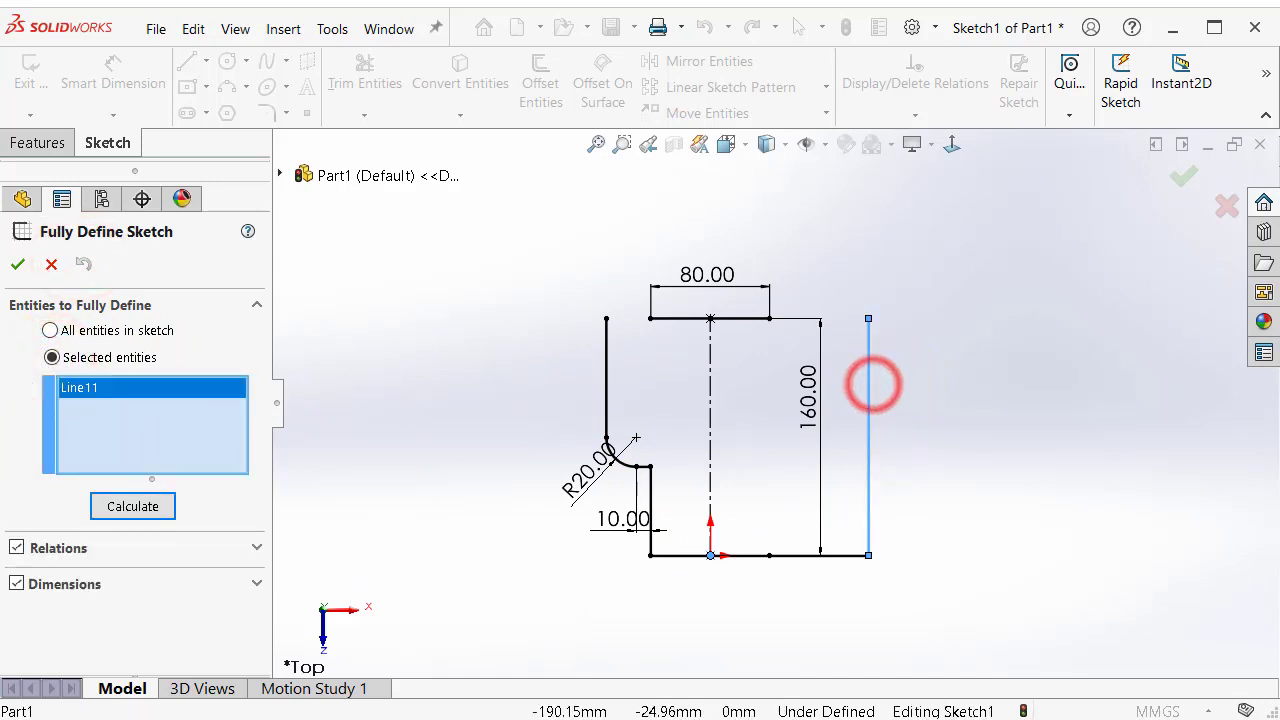
{"action": "left_click", "coordinate": [108, 506]}
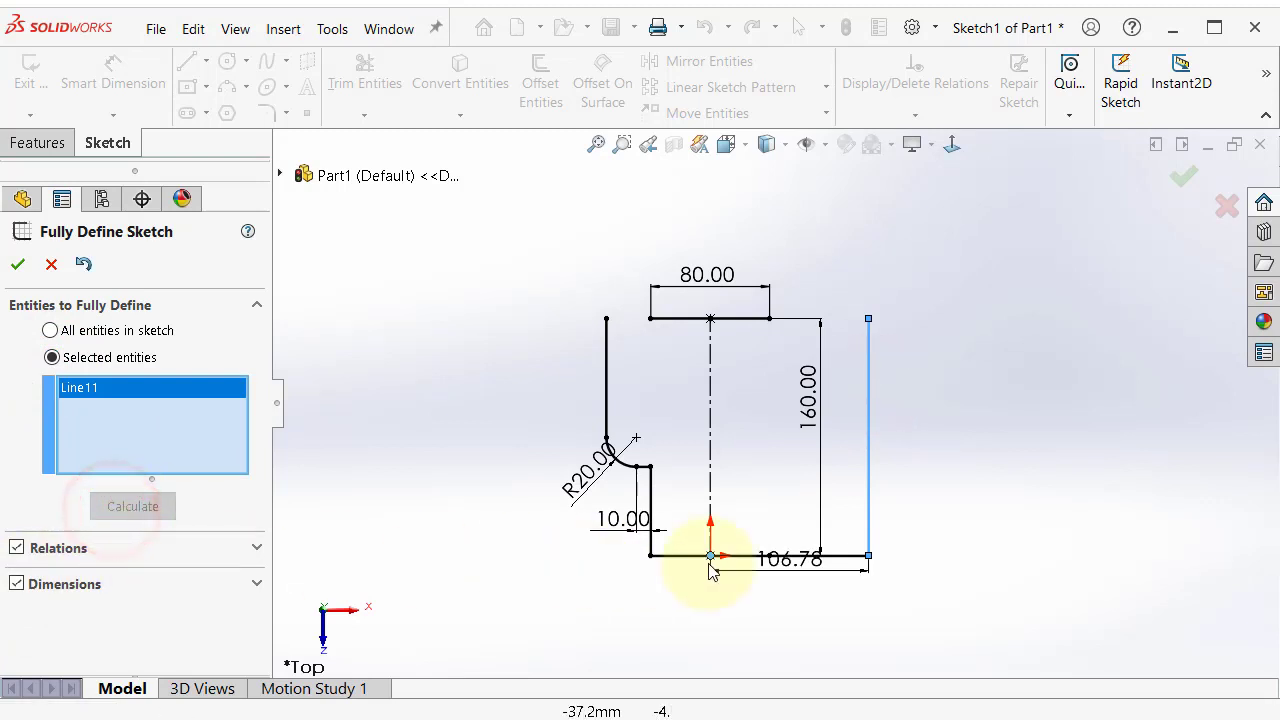
{"action": "scroll", "coordinate": [712, 570], "scroll_direction": "down", "scroll_amount": 3}
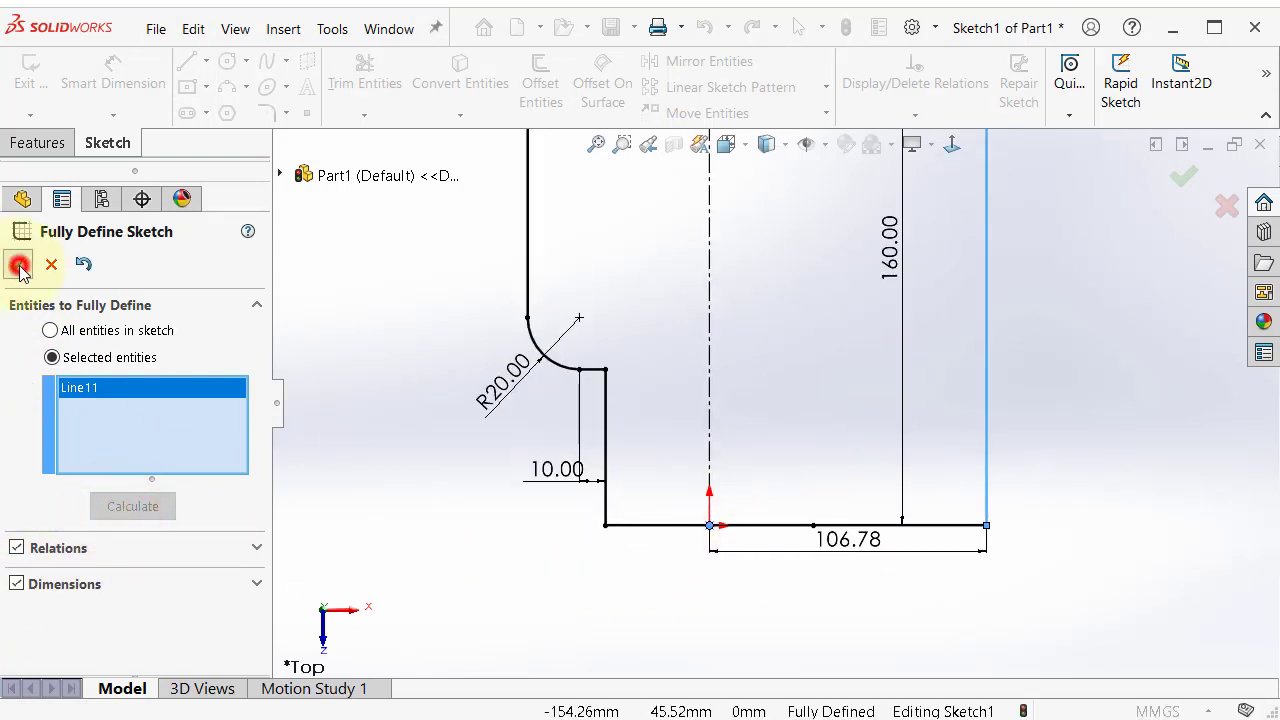